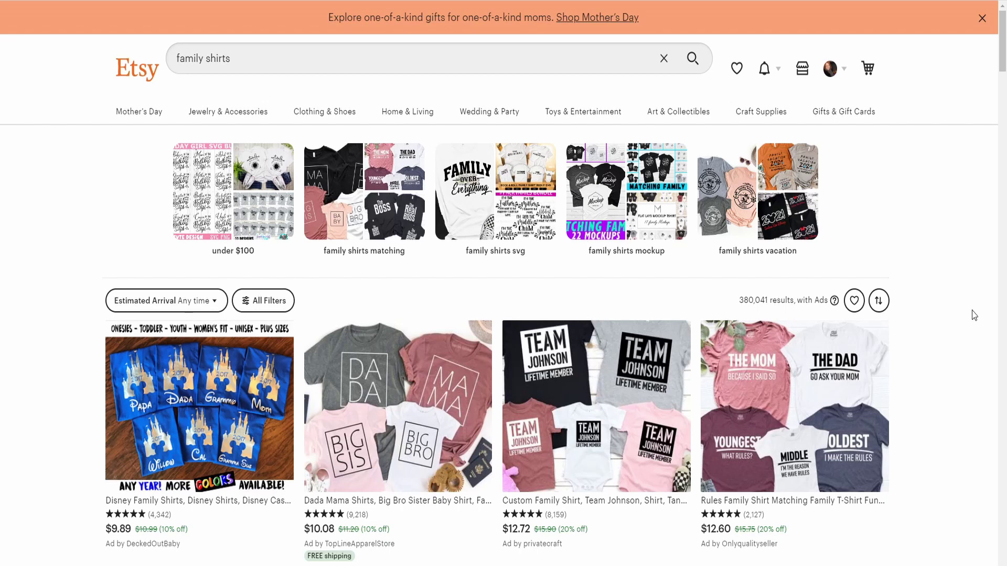
# Step: Browse the family shirts search results on Etsy and the product list of the connected Printful store
pyautogui.scroll(-3, 973, 316)
pyautogui.scroll(-1, 974, 316)
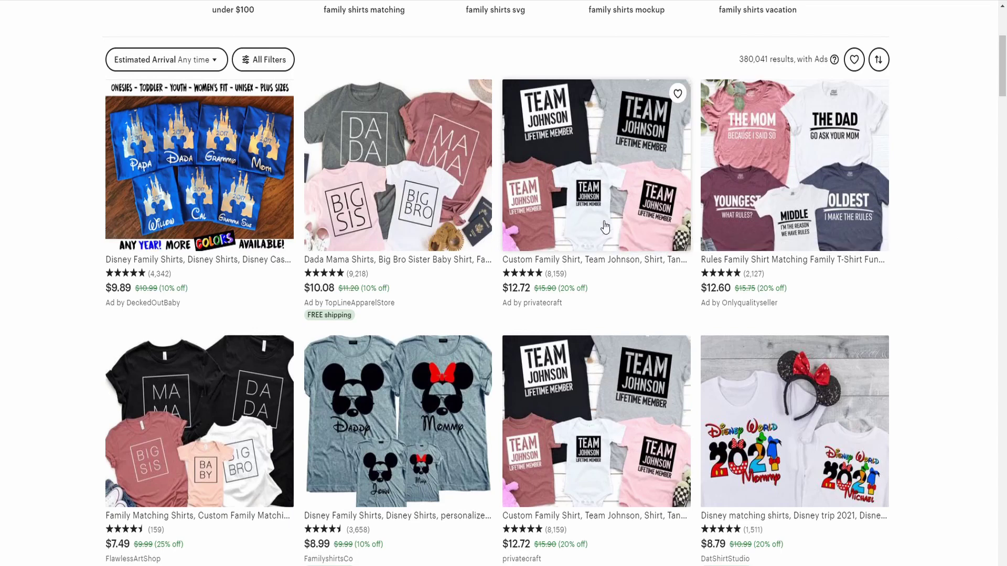
pyautogui.scroll(-1, 604, 228)
pyautogui.scroll(-7, 605, 227)
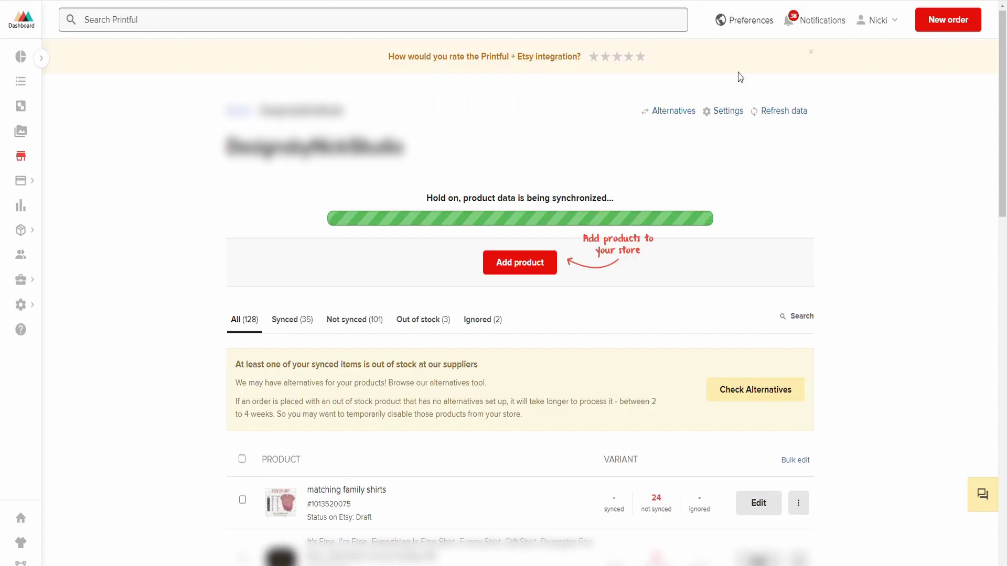
pyautogui.scroll(-3, 792, 280)
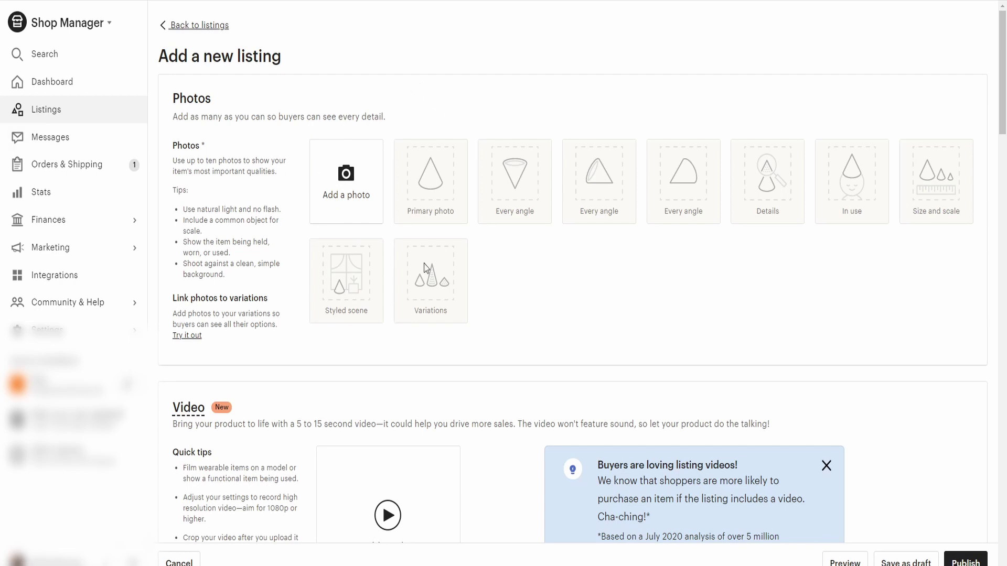
# Step: Look over the sections of the blank new listing form in Etsy's Shop Manager
pyautogui.scroll(-10, 477, 298)
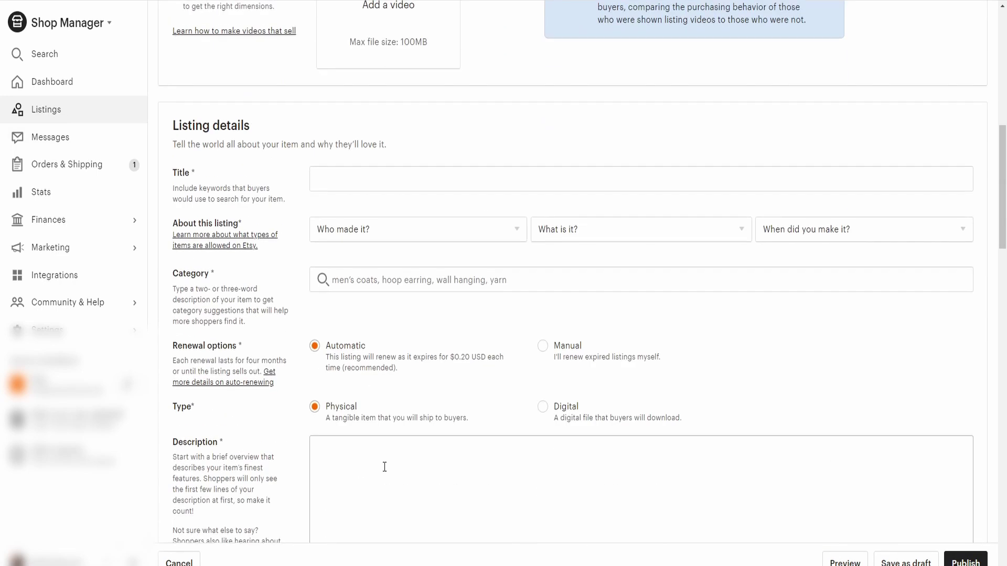
pyautogui.scroll(-5, 330, 495)
pyautogui.scroll(14, 257, 332)
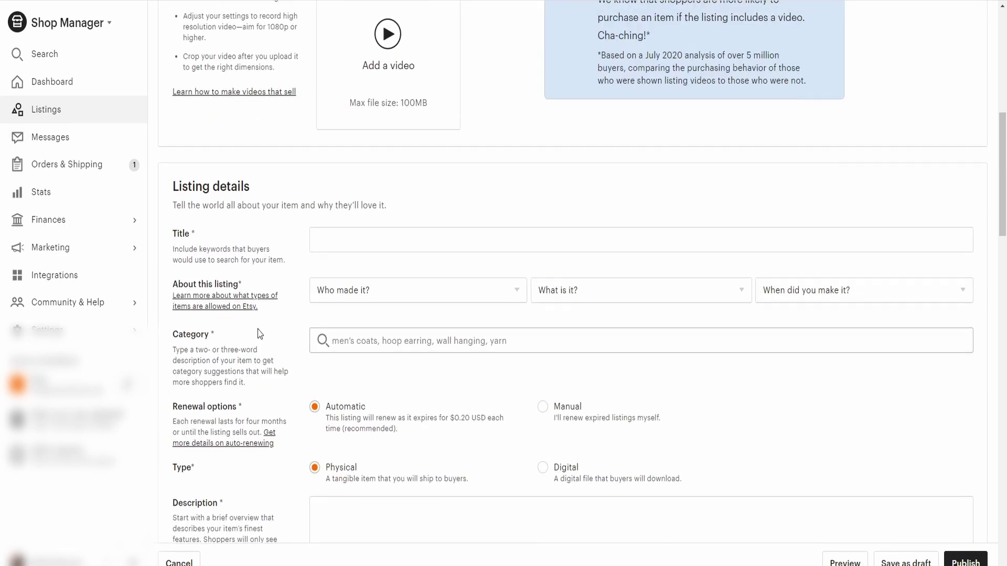
pyautogui.scroll(1, 233, 296)
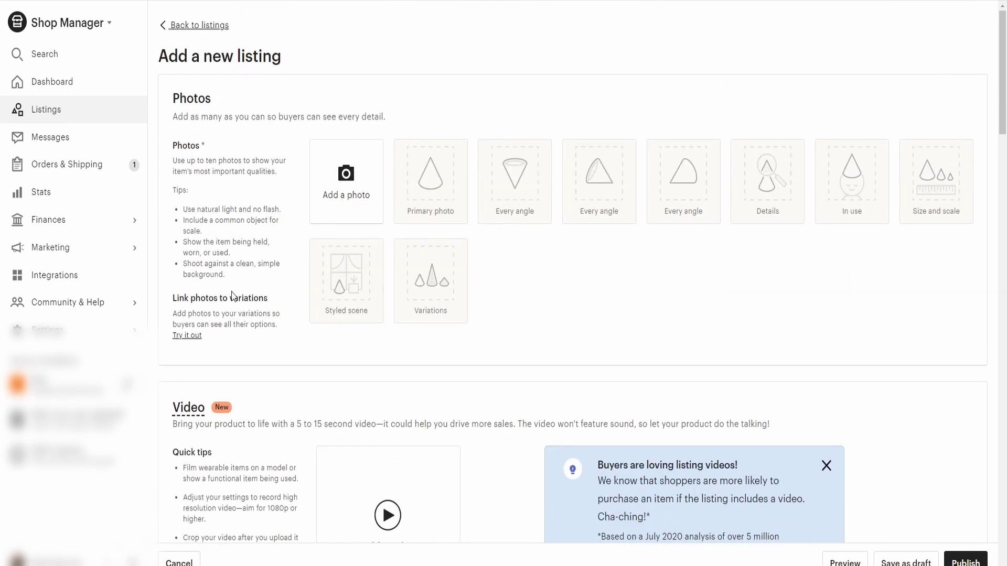
# Step: Upload the Bella + Canvas 3001, Youth 3001Y, 3001T and 100B size charts from the size charts folder as listing photos
pyautogui.click(359, 193)
pyautogui.doubleClick(412, 262)
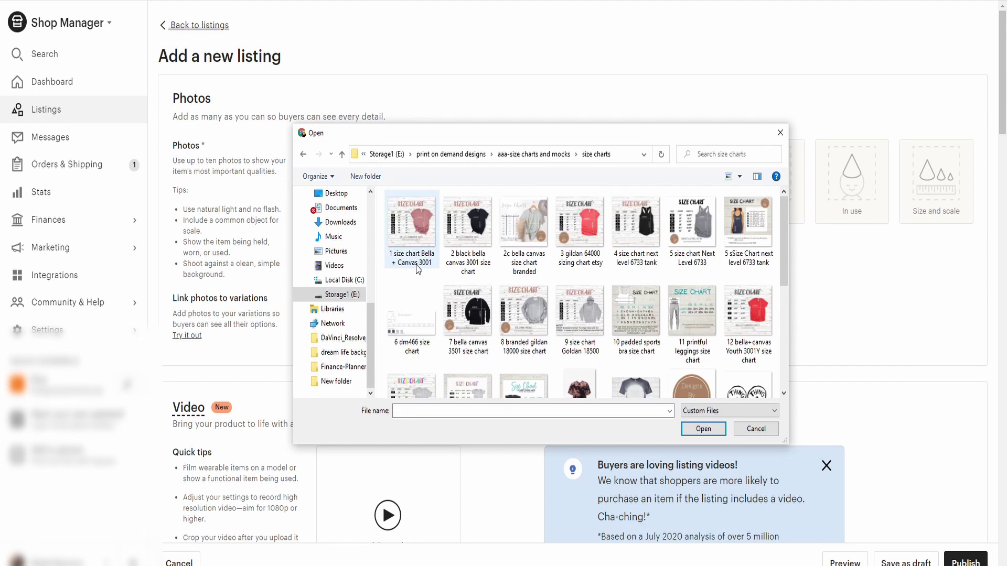
pyautogui.click(418, 220)
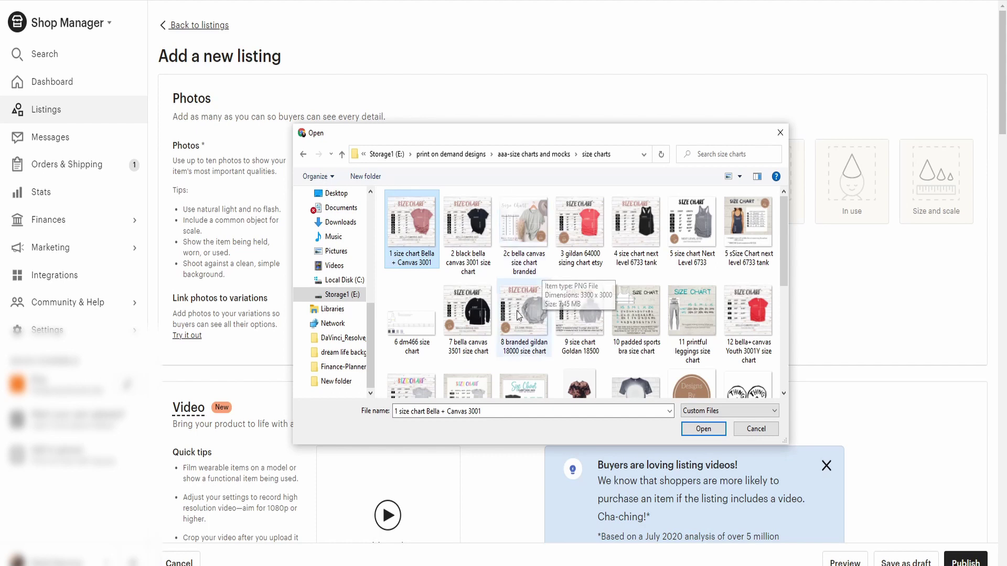
pyautogui.scroll(-1, 513, 304)
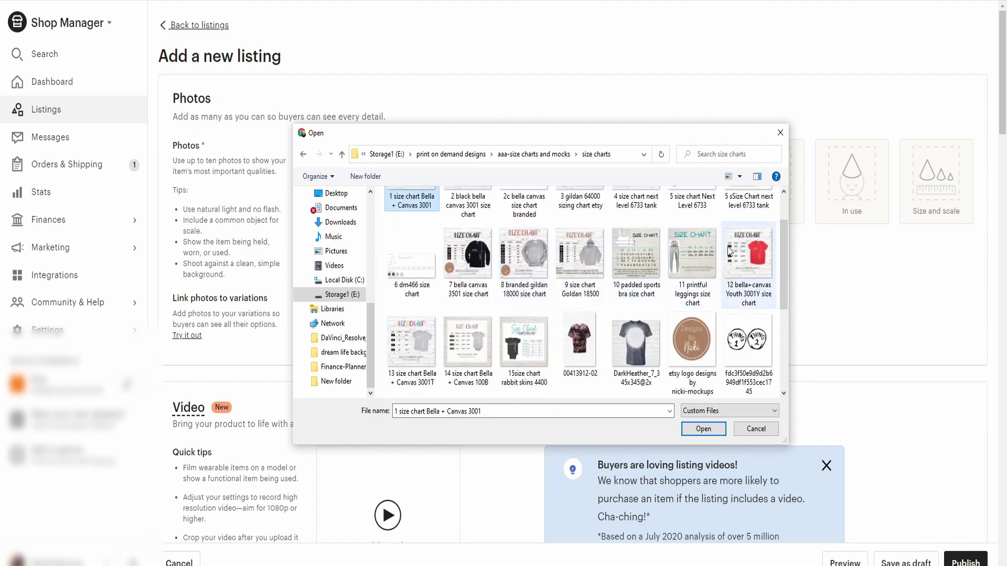
pyautogui.keyDown('ctrl'); pyautogui.click(748, 260); pyautogui.keyUp('ctrl')
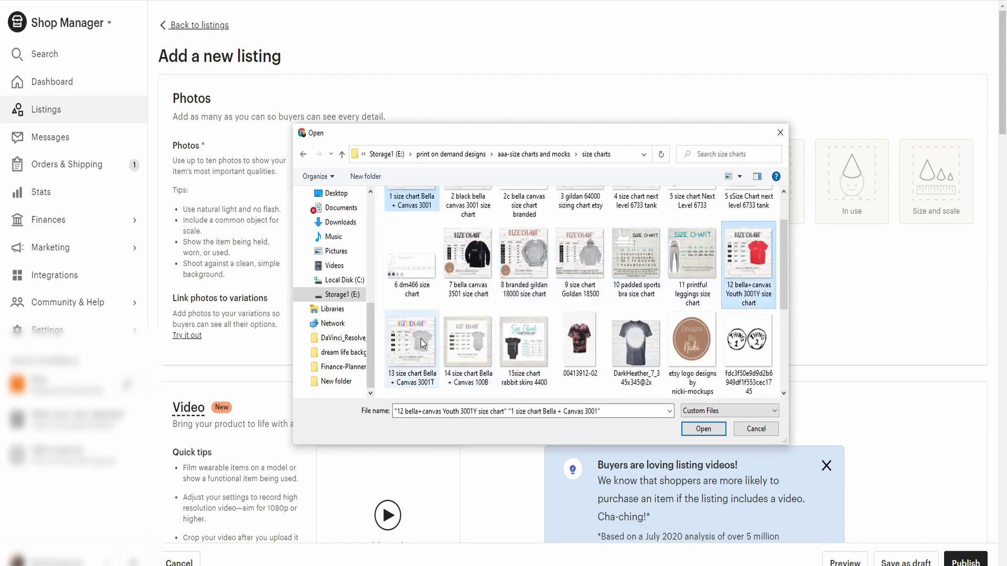
pyautogui.scroll(1, 453, 343)
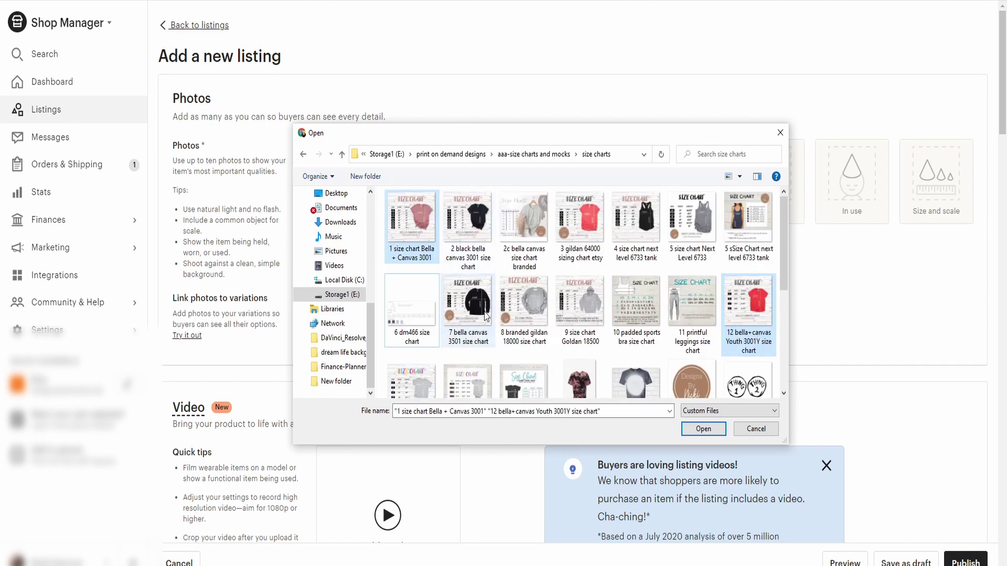
pyautogui.scroll(-2, 486, 316)
pyautogui.scroll(1, 486, 316)
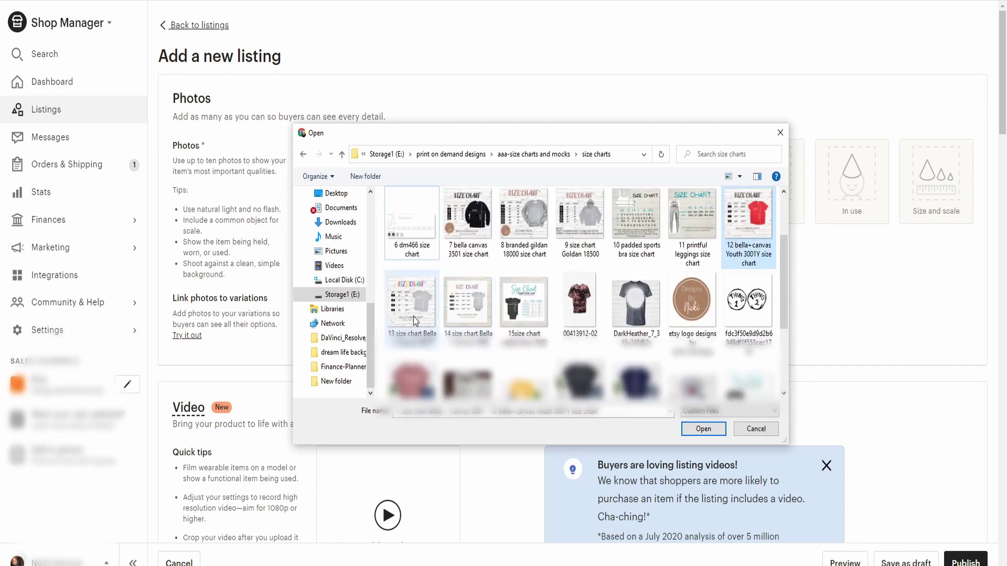
pyautogui.keyDown('ctrl'); pyautogui.click(414, 307); pyautogui.keyUp('ctrl')
pyautogui.keyDown('ctrl'); pyautogui.click(471, 309); pyautogui.keyUp('ctrl')
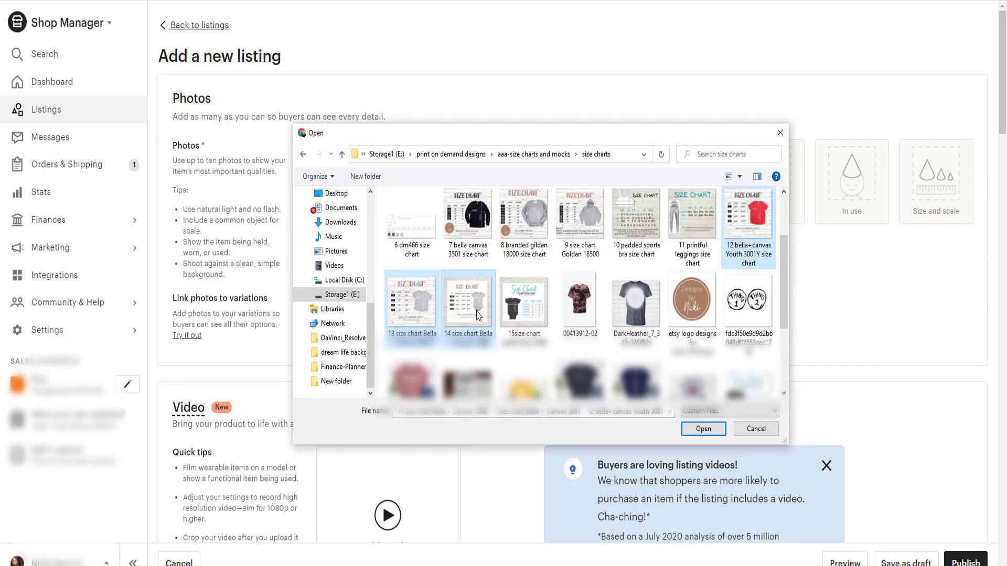
pyautogui.click(703, 429)
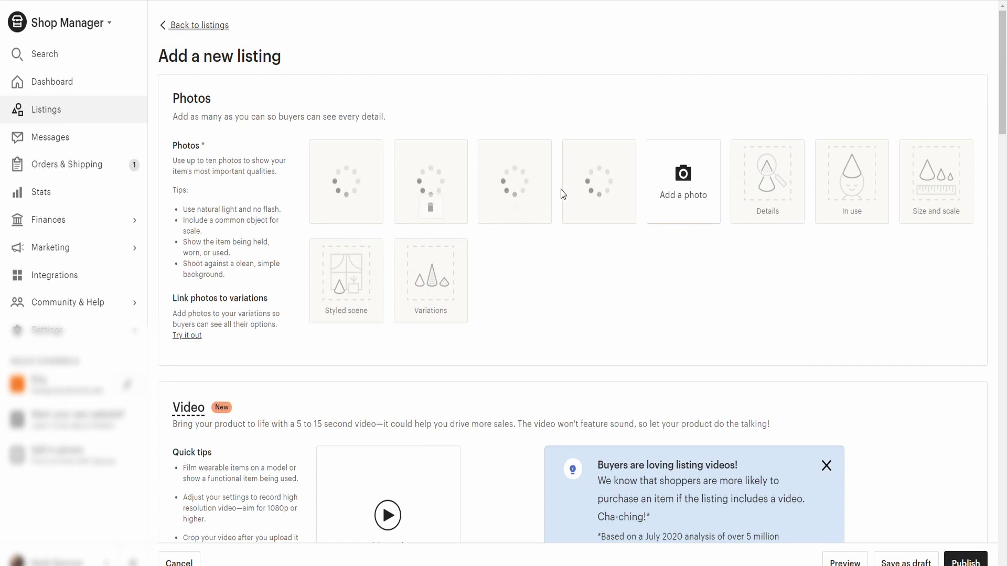
# Step: Enter "matching family shirts" as the listing title
pyautogui.scroll(-1, 478, 238)
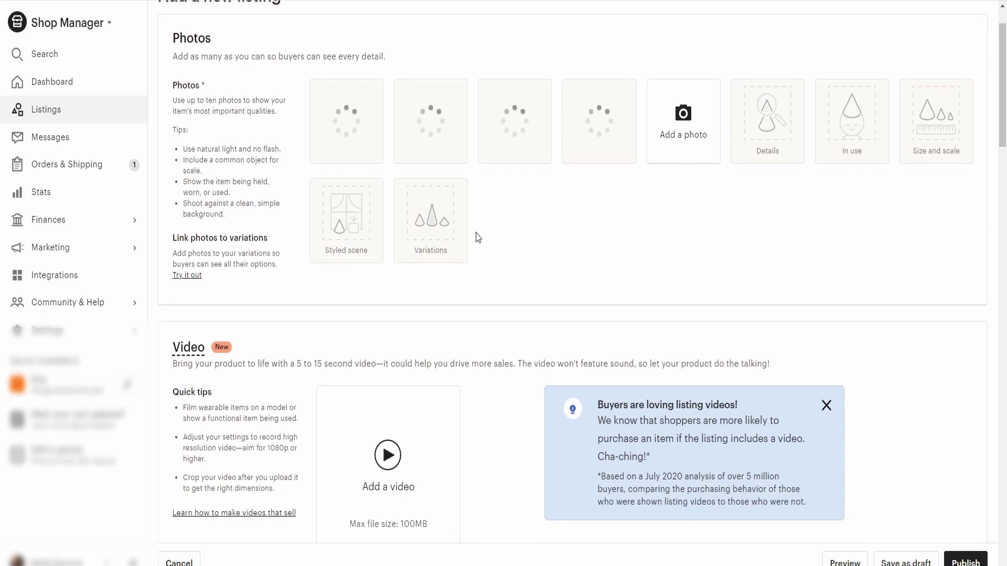
pyautogui.scroll(-5, 478, 237)
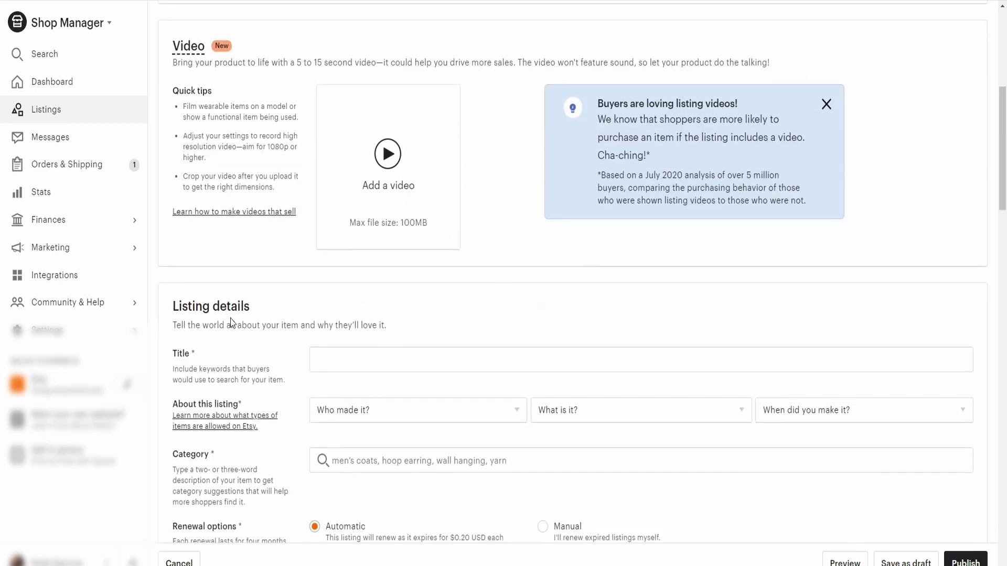
pyautogui.scroll(-1, 378, 295)
pyautogui.click(382, 294)
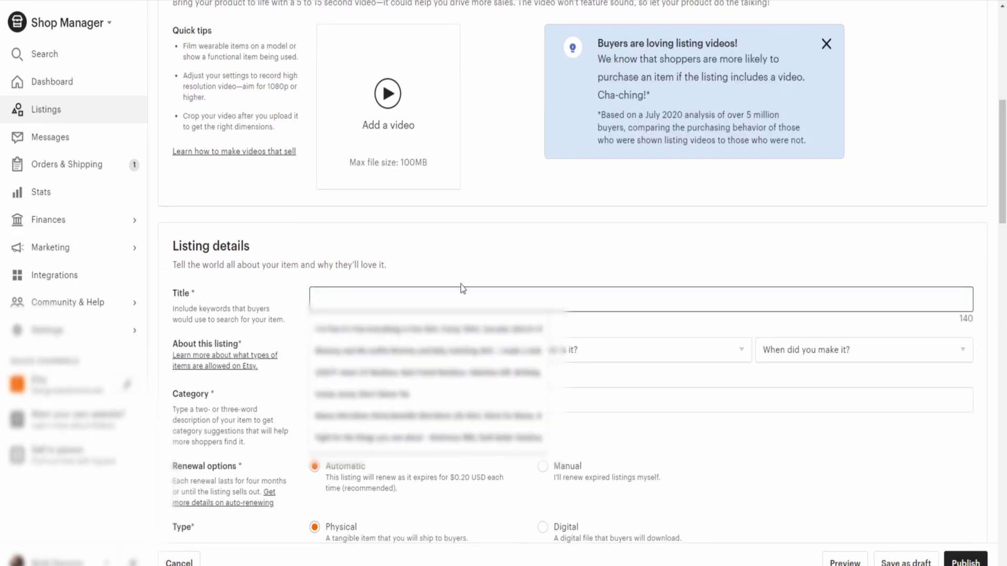
pyautogui.write('matching family ')
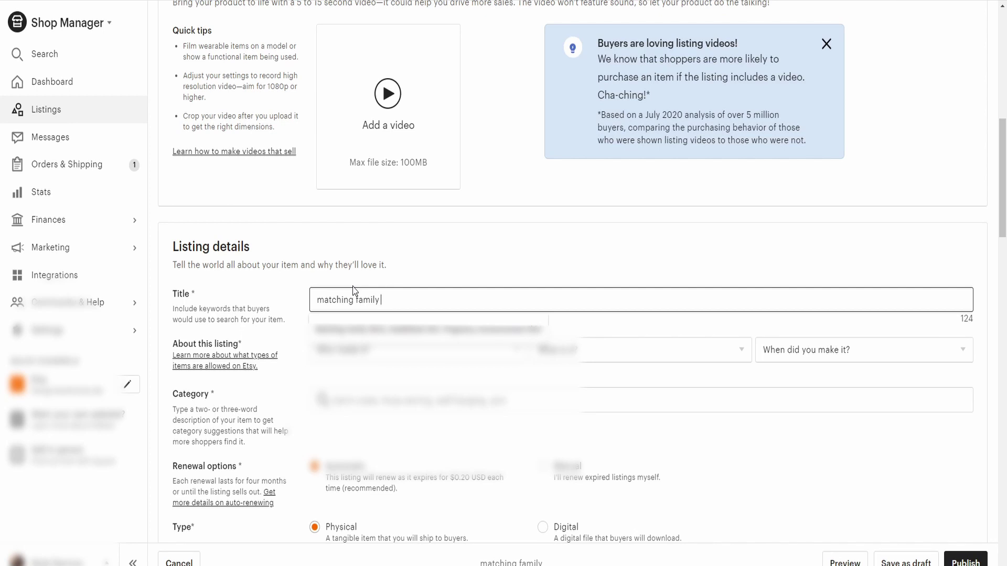
pyautogui.write('shirts')
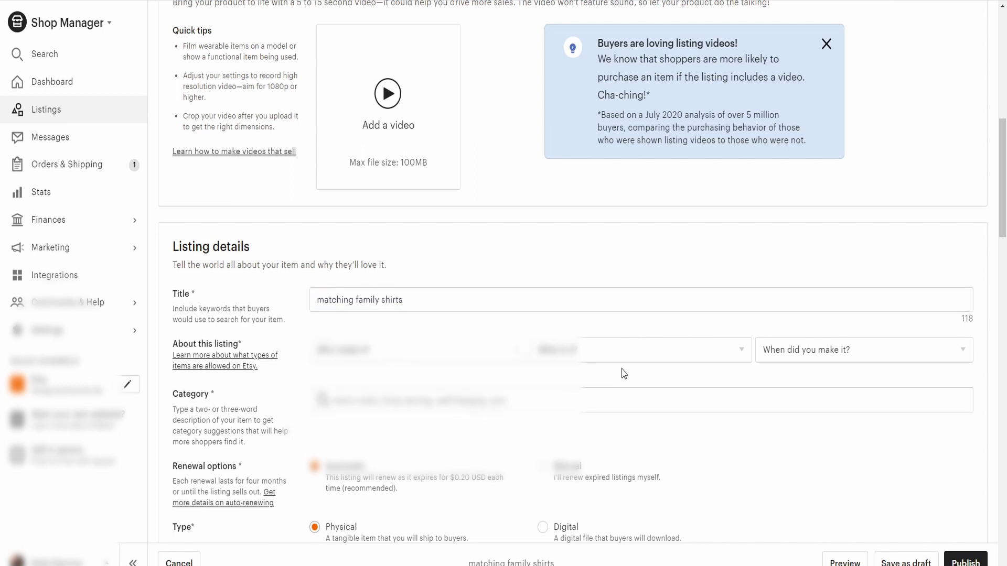
# Step: Describe the item's origin as made by another company or person, a finished product, and Made To Order
pyautogui.click(476, 350)
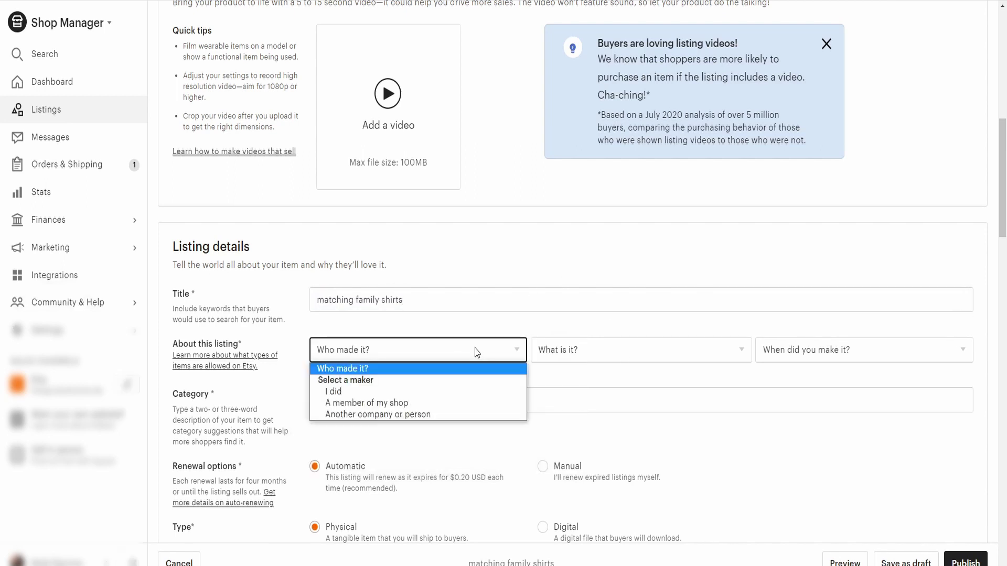
pyautogui.click(424, 416)
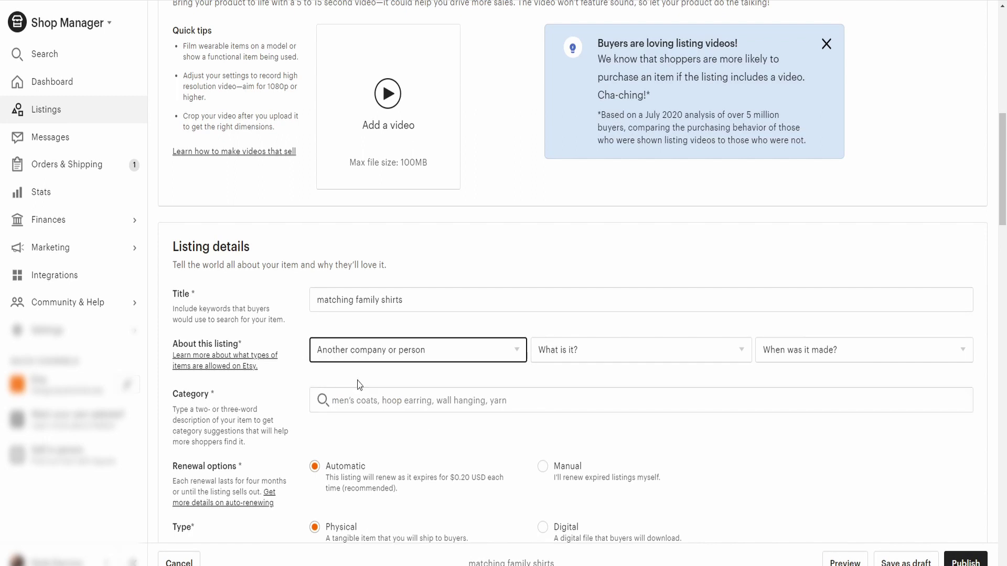
pyautogui.click(648, 356)
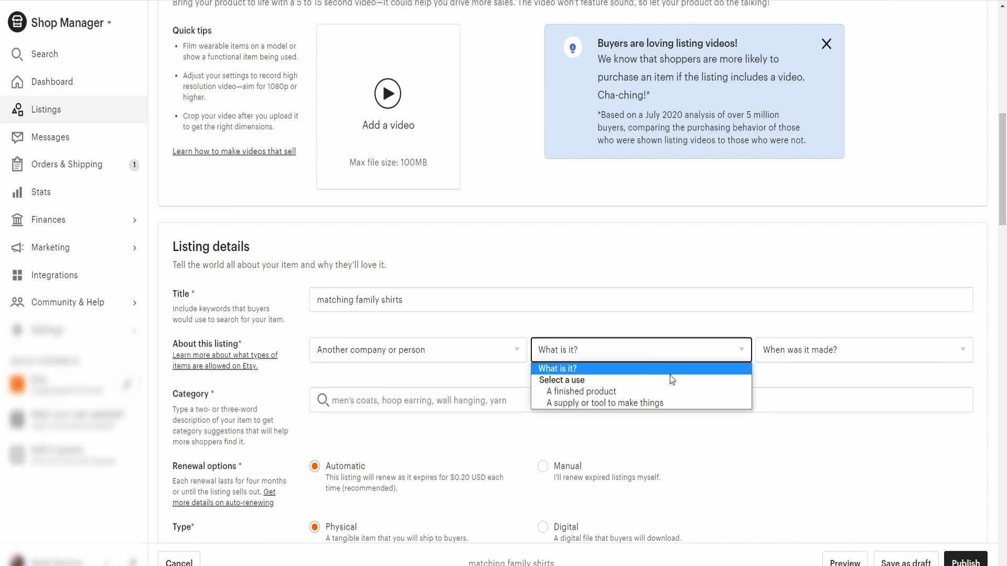
pyautogui.click(599, 394)
pyautogui.click(808, 349)
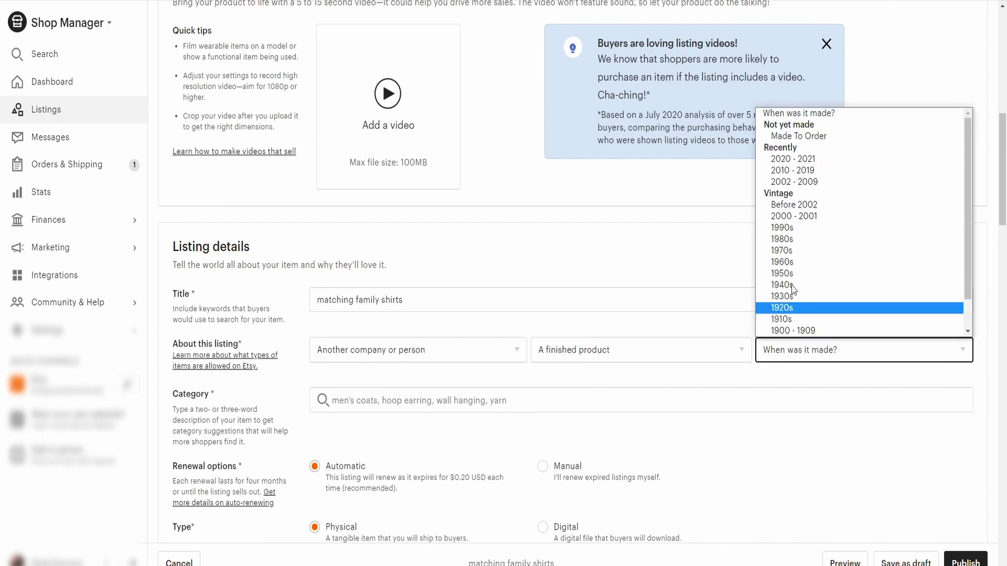
pyautogui.click(806, 134)
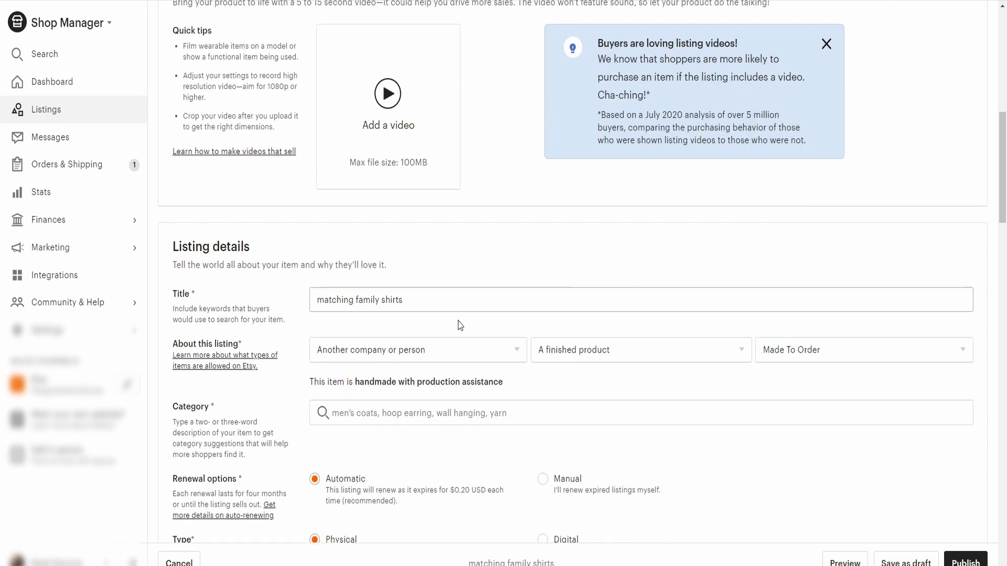
# Step: Set the listing category to T-shirts under Unisex Adult Clothing, Tops & Tees
pyautogui.scroll(-3, 237, 419)
pyautogui.click(438, 292)
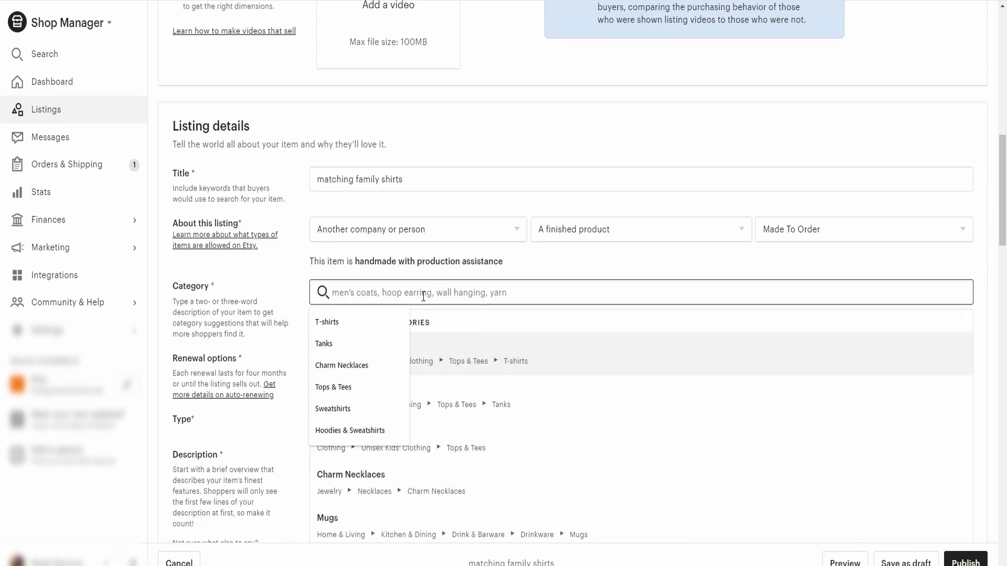
pyautogui.click(361, 323)
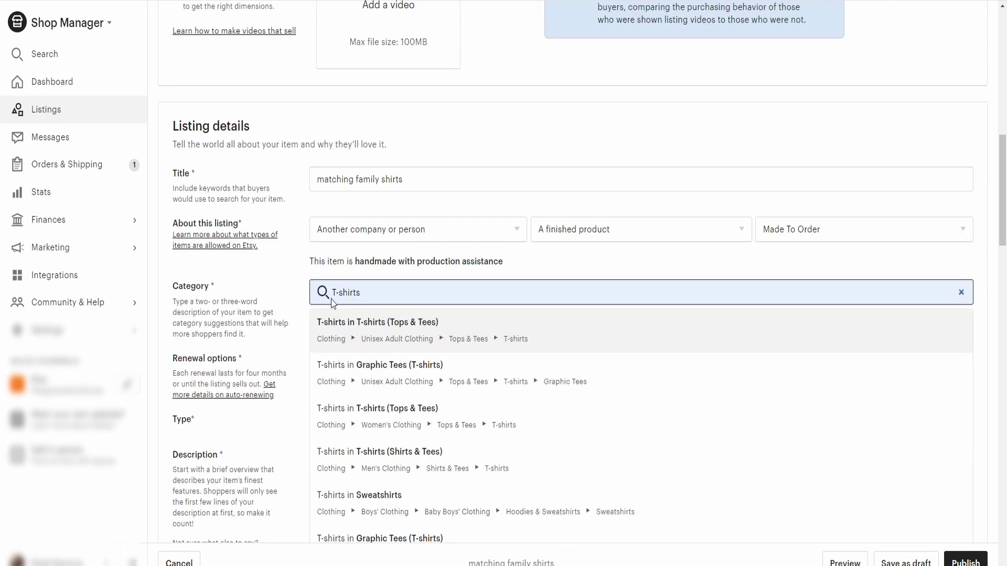
pyautogui.click(367, 336)
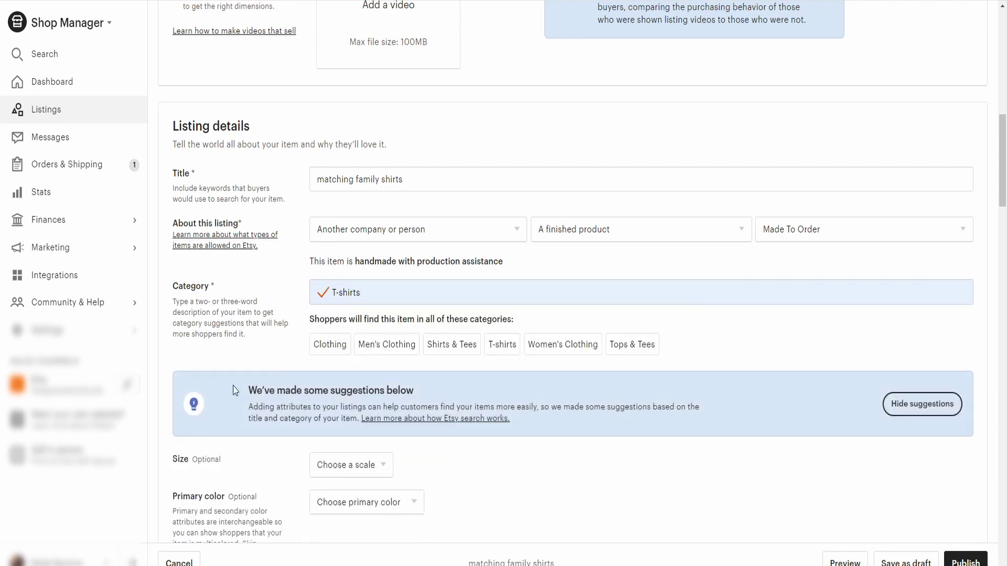
# Step: Leave the optional T-shirt attributes unset and change the listing's renewal option to Manual
pyautogui.scroll(-3, 525, 485)
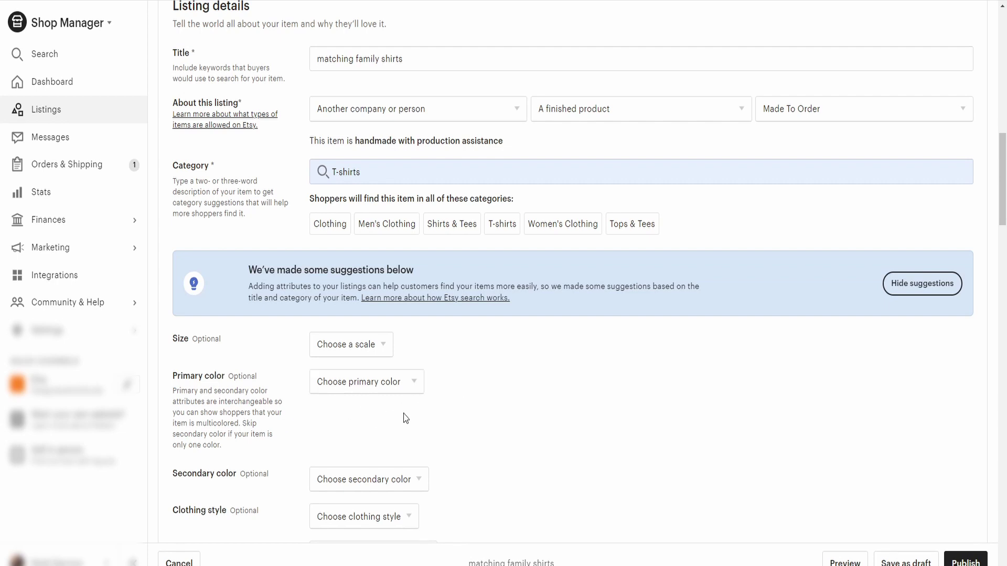
pyautogui.scroll(-3, 525, 427)
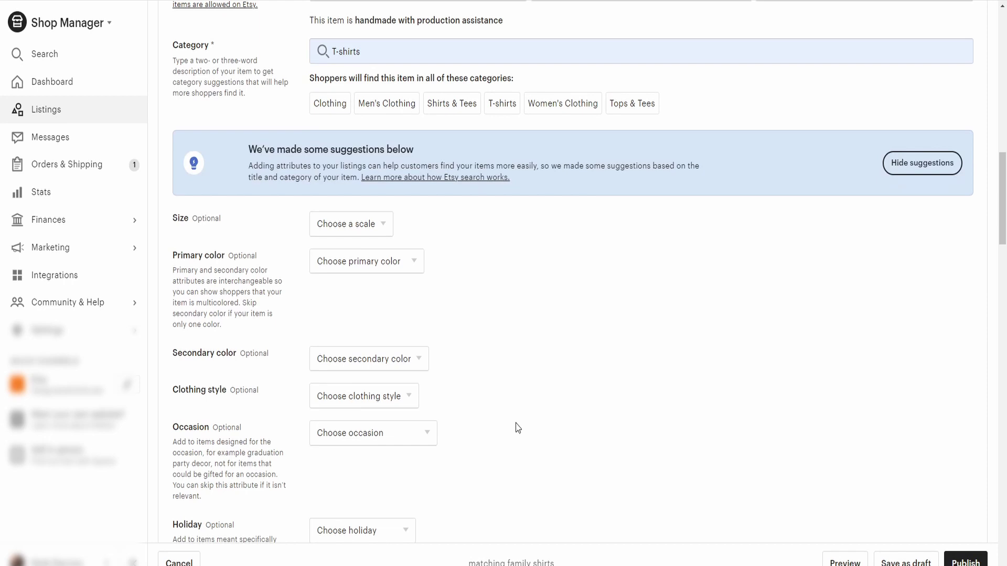
pyautogui.scroll(-1, 518, 427)
pyautogui.scroll(-3, 220, 375)
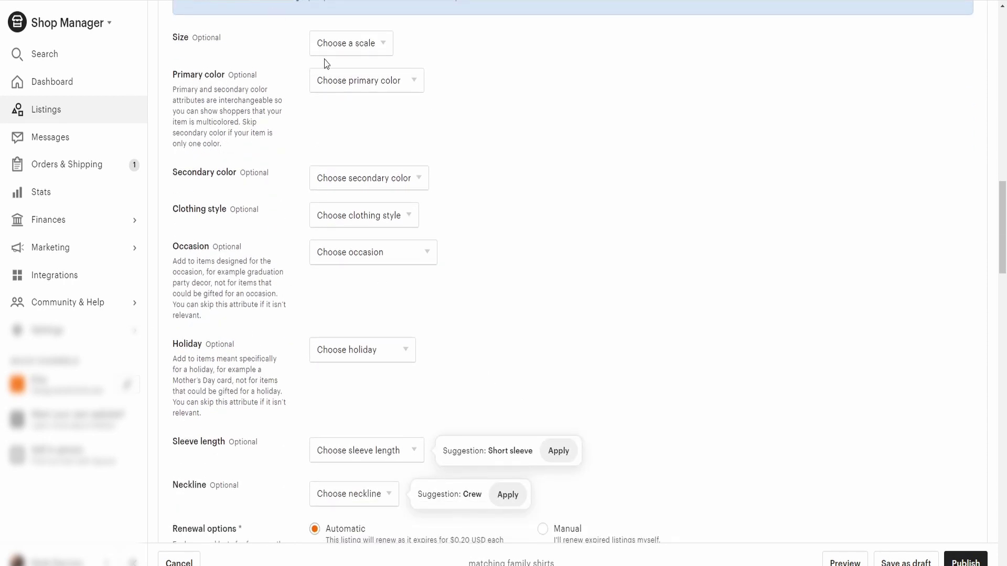
pyautogui.scroll(-2, 566, 348)
pyautogui.scroll(-1, 335, 341)
pyautogui.click(542, 348)
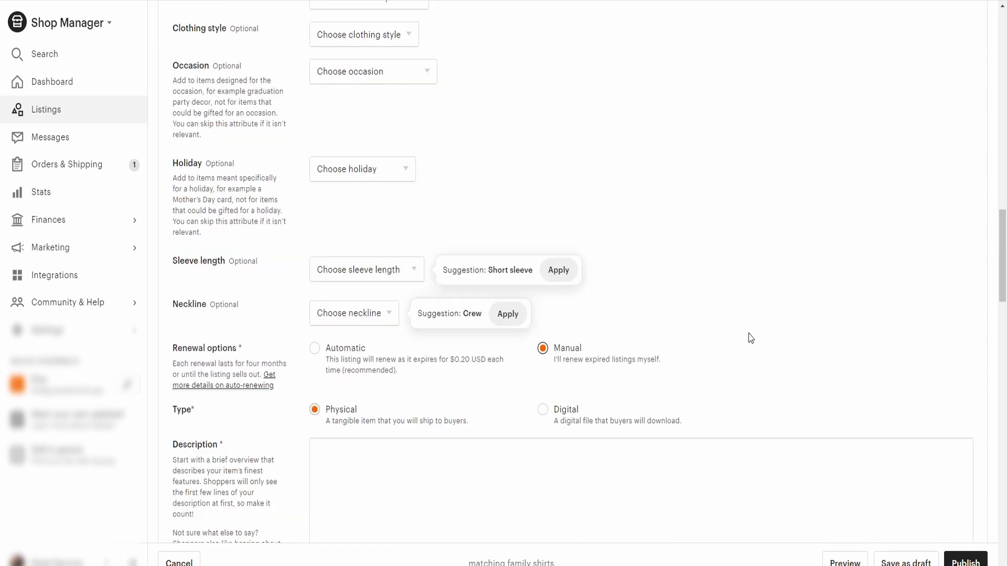
# Step: Enter "bella canvas shirts" as the listing description
pyautogui.scroll(-2, 314, 430)
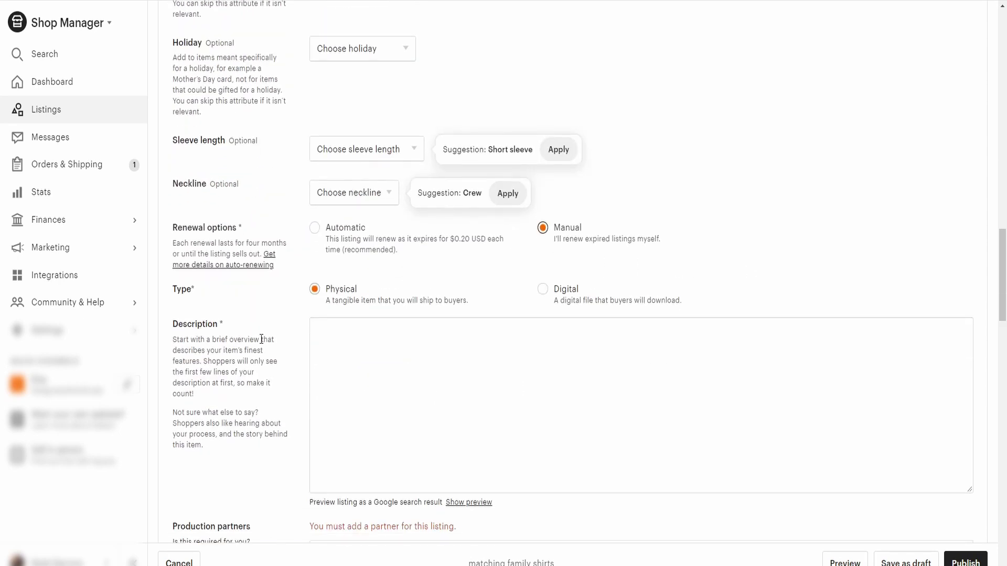
pyautogui.click(356, 337)
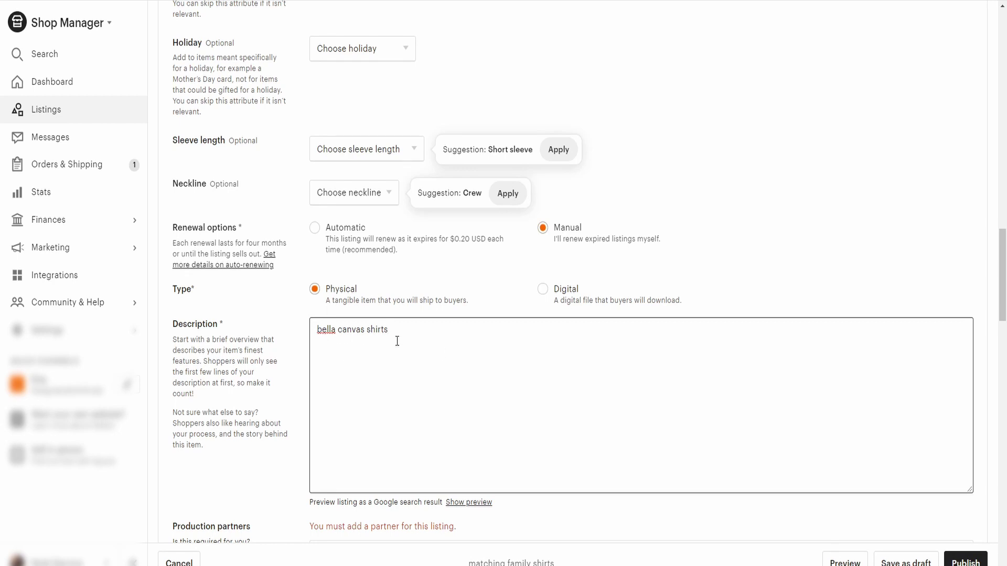
pyautogui.scroll(-4, 466, 405)
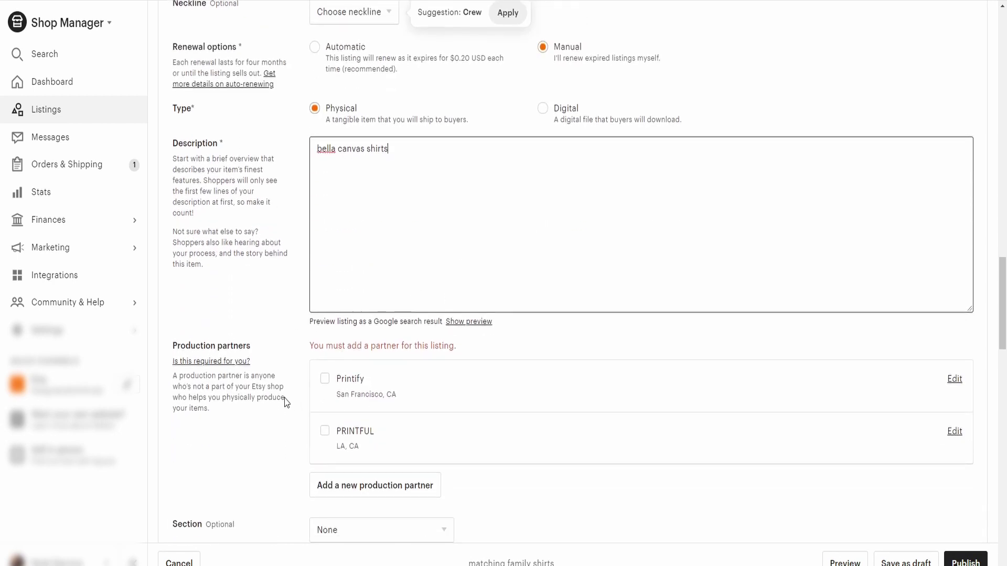
pyautogui.scroll(-1, 256, 388)
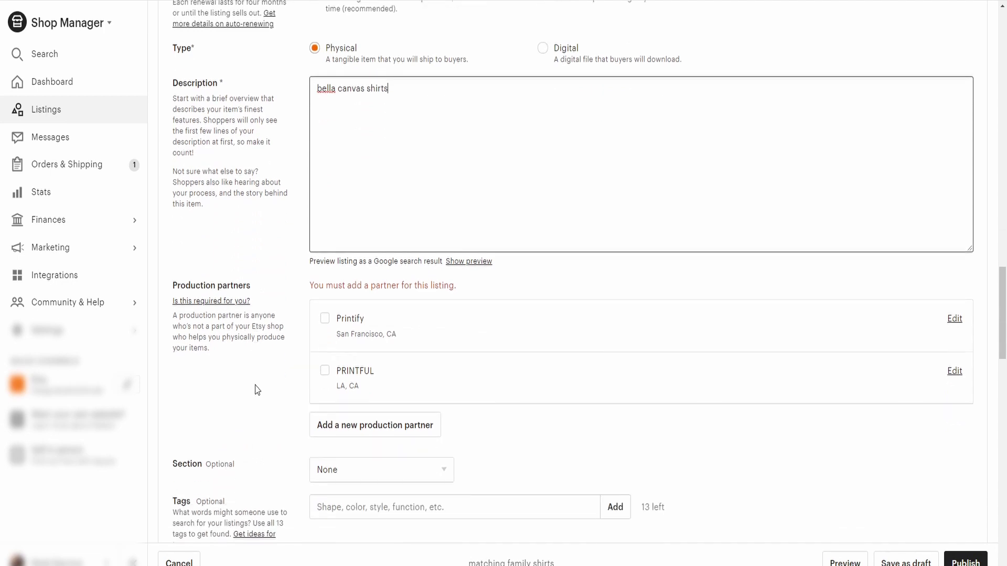
# Step: Select PRINTFUL as the listing's production partner
pyautogui.click(325, 371)
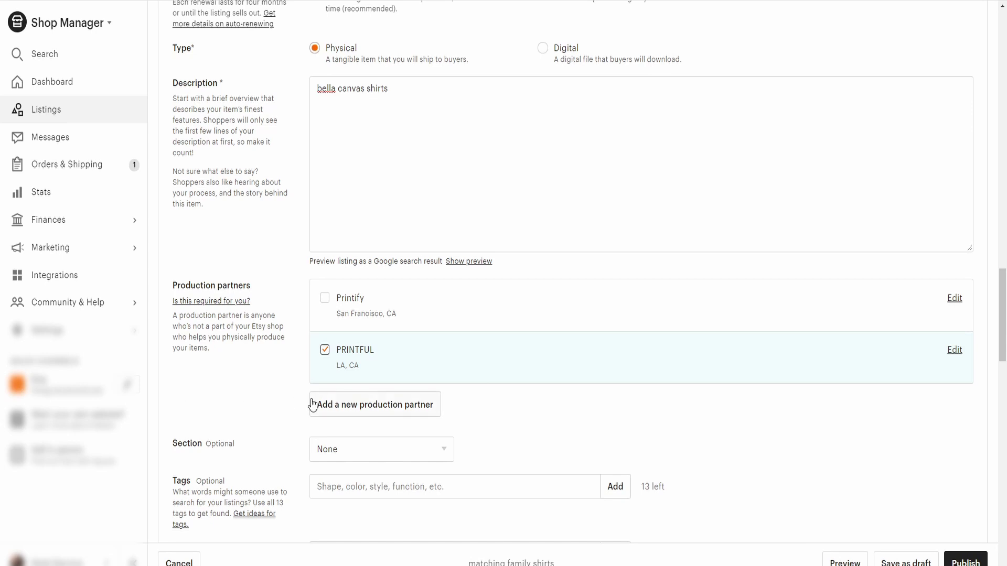
pyautogui.scroll(-1, 293, 405)
pyautogui.scroll(-2, 286, 405)
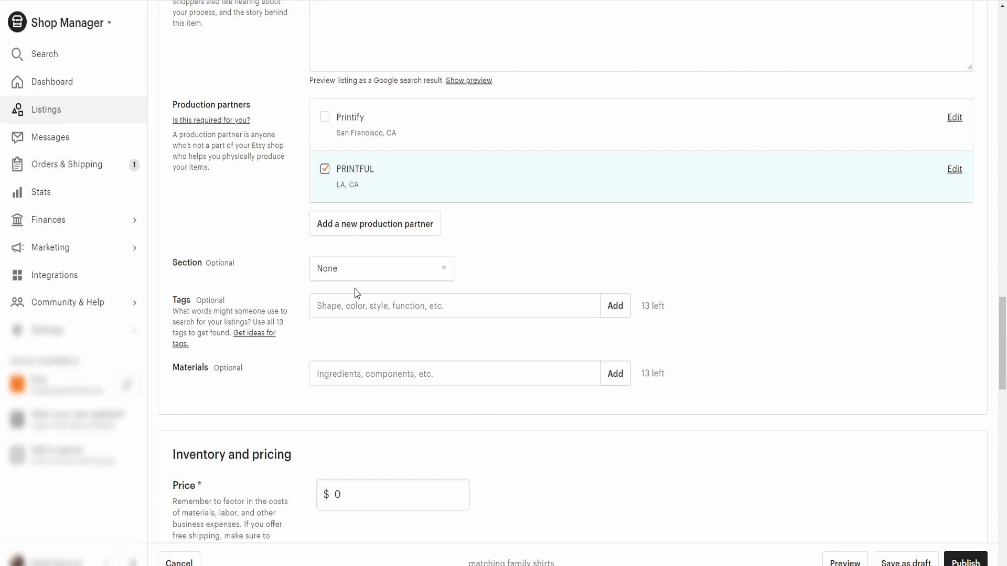
# Step: Add a custom variation named Color, with prices and quantities varying for each color
pyautogui.scroll(-6, 257, 380)
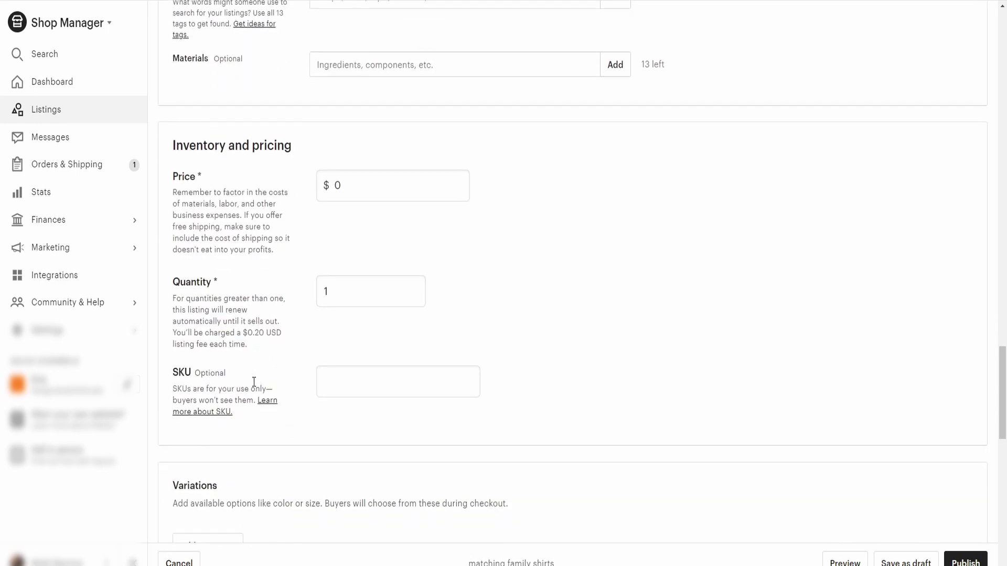
pyautogui.scroll(-3, 253, 381)
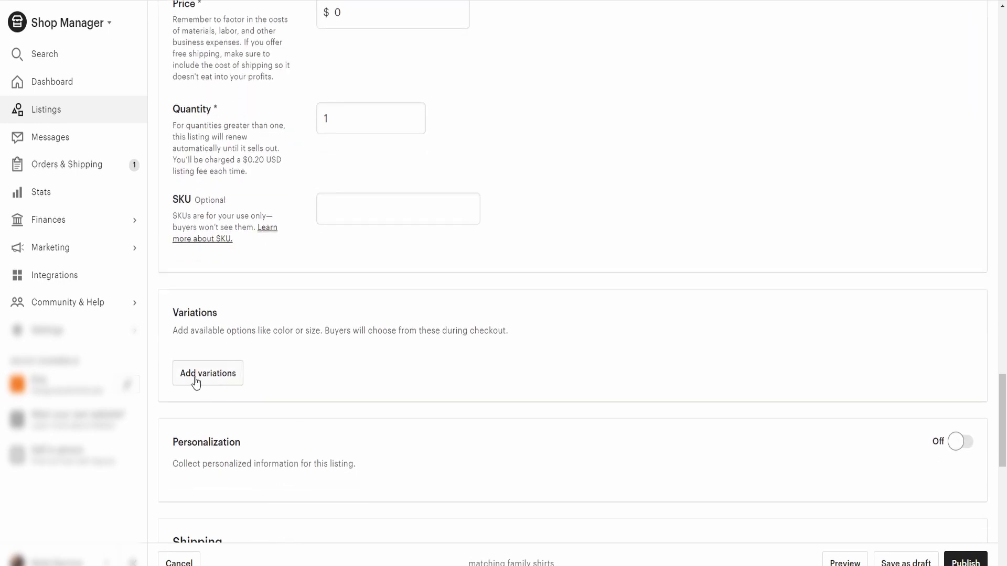
pyautogui.click(196, 383)
pyautogui.click(424, 304)
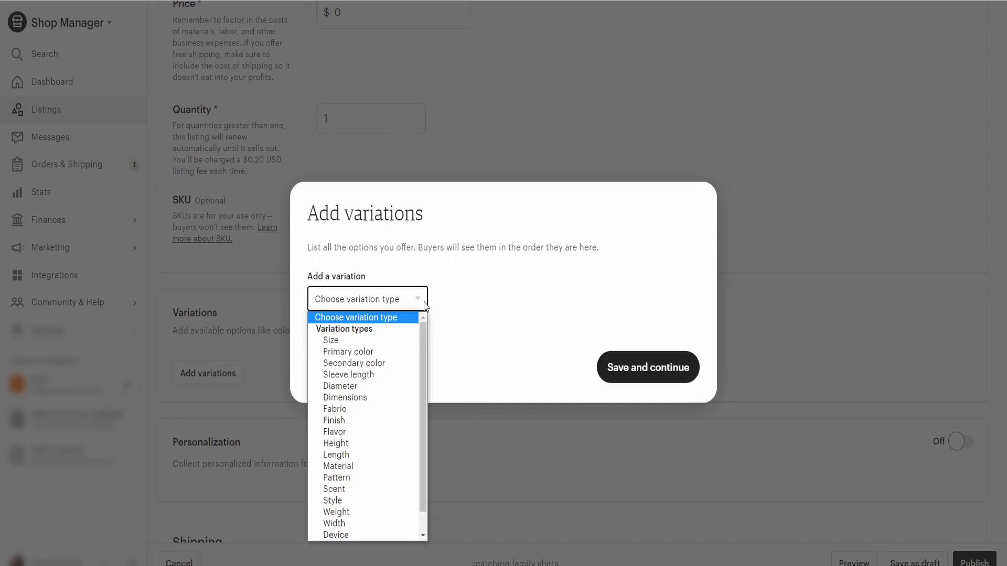
pyautogui.scroll(-1, 359, 424)
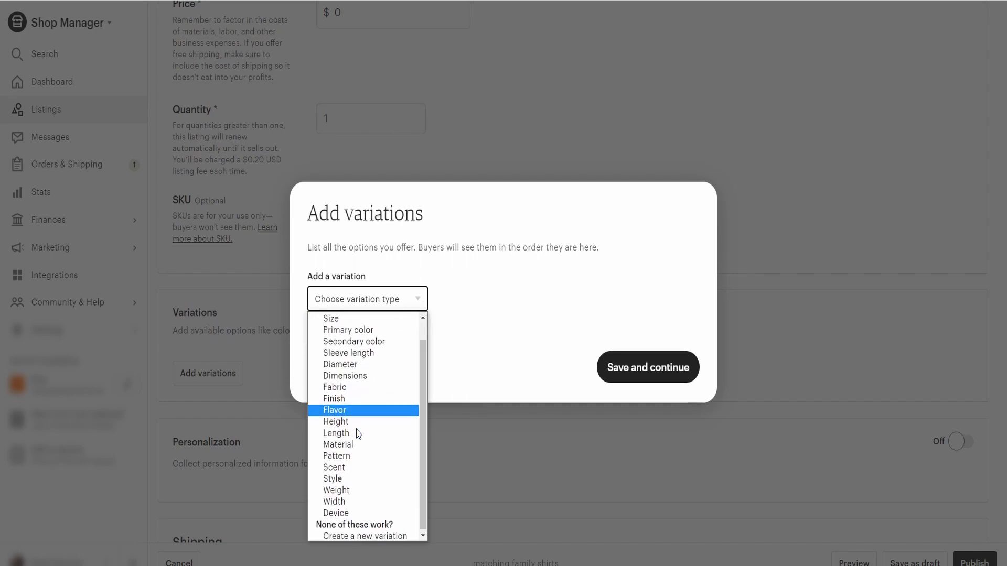
pyautogui.click(365, 536)
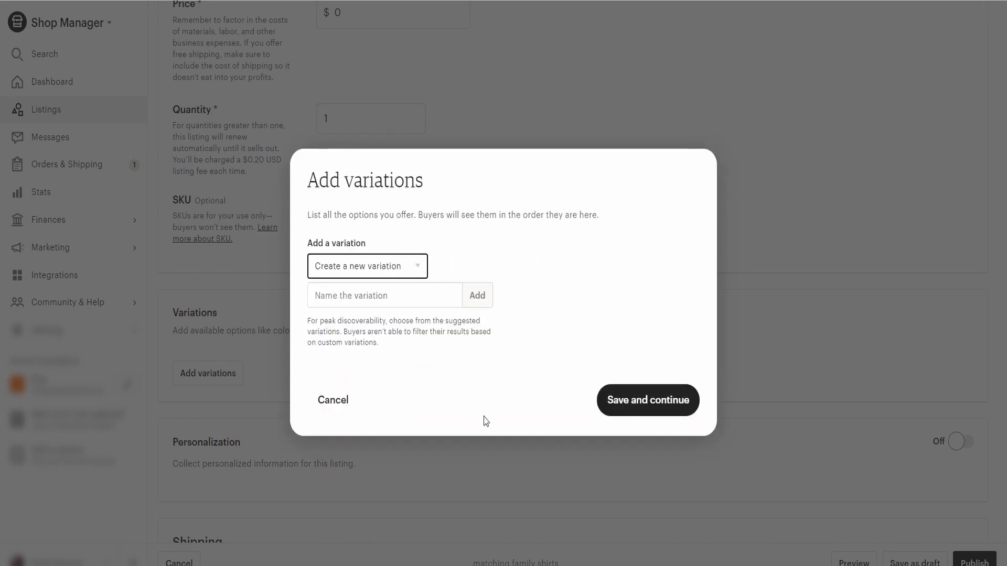
pyautogui.click(367, 296)
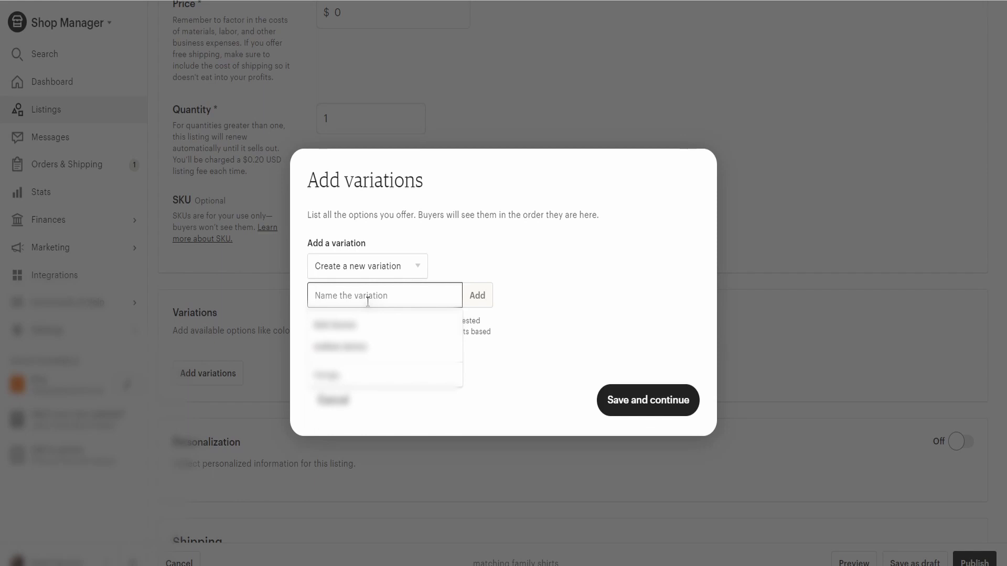
pyautogui.write('Color')
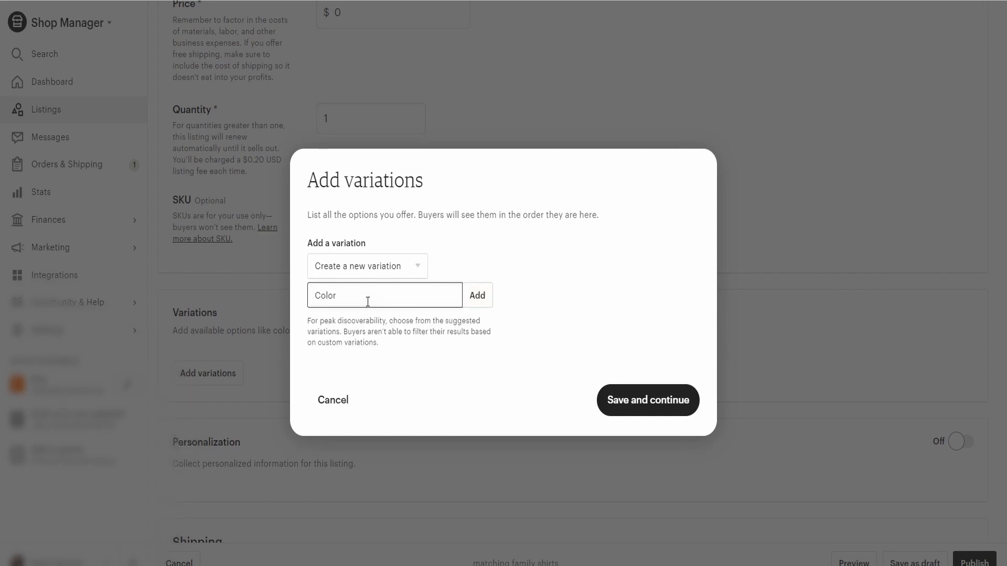
pyautogui.click(481, 301)
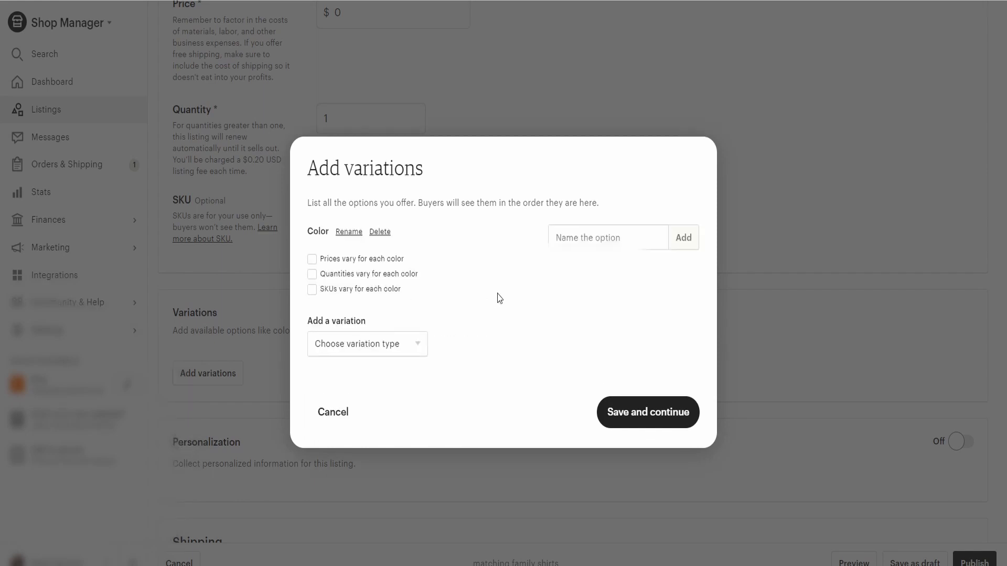
pyautogui.click(312, 260)
pyautogui.click(313, 275)
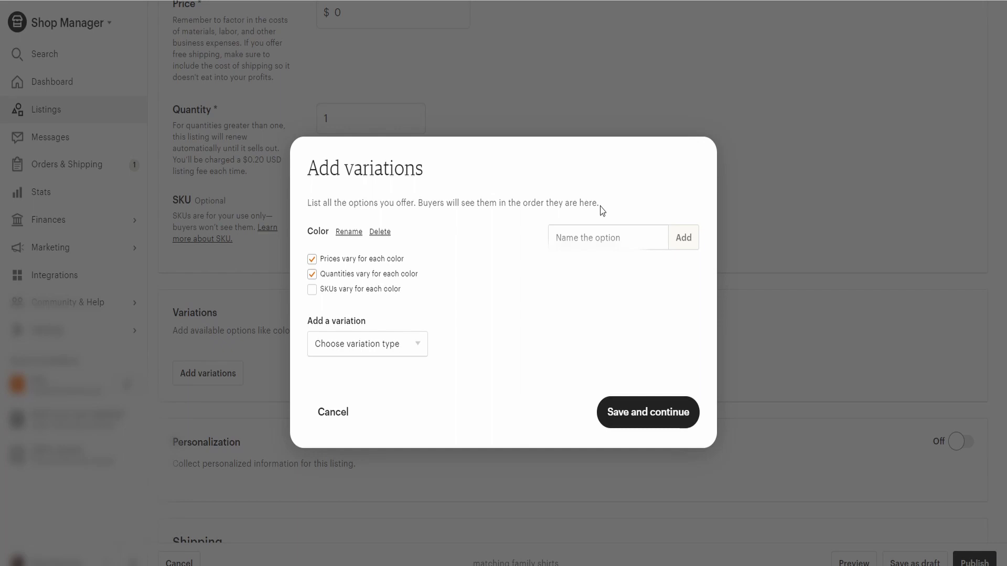
# Step: Add the options black and heather gray to the Color variation
pyautogui.click(583, 240)
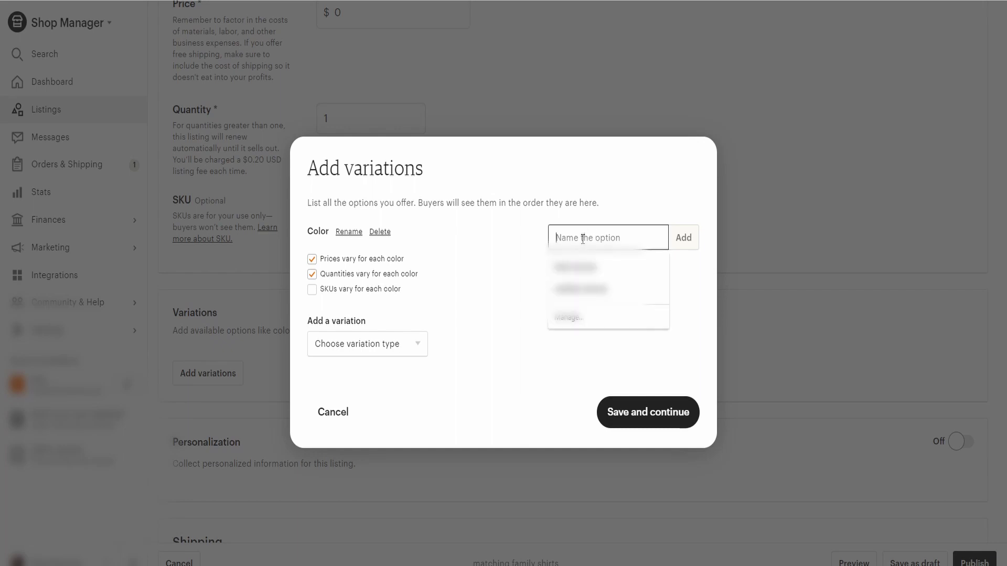
pyautogui.write('blCK')
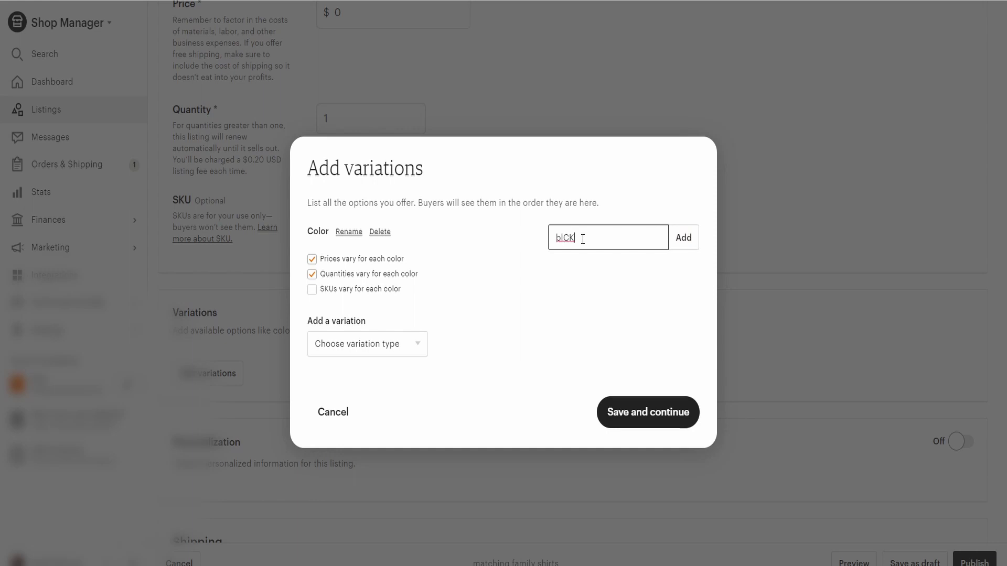
pyautogui.press('BackSpace')
pyautogui.press('BackSpace')
pyautogui.press('BackSpace')
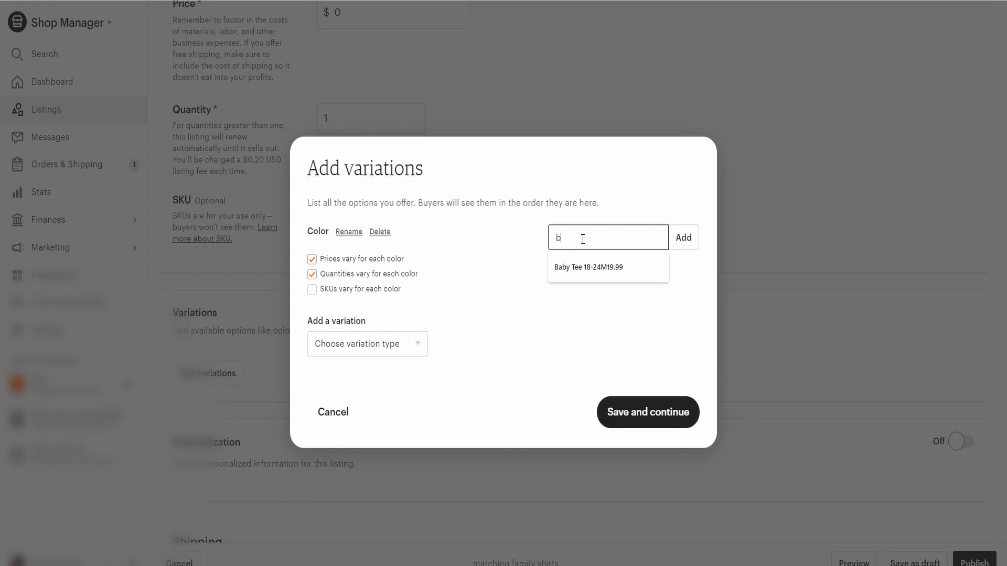
pyautogui.write('lack')
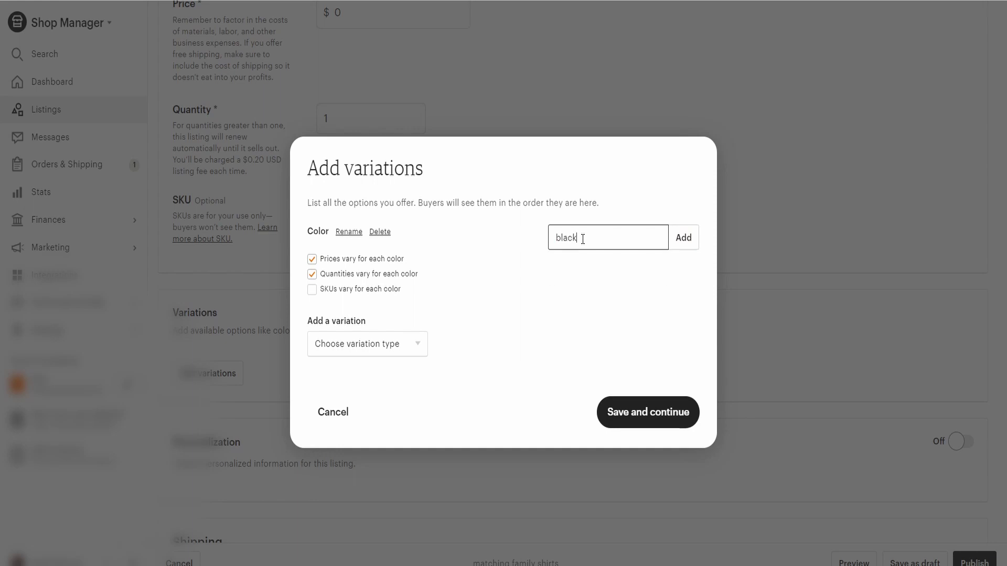
pyautogui.press('Return')
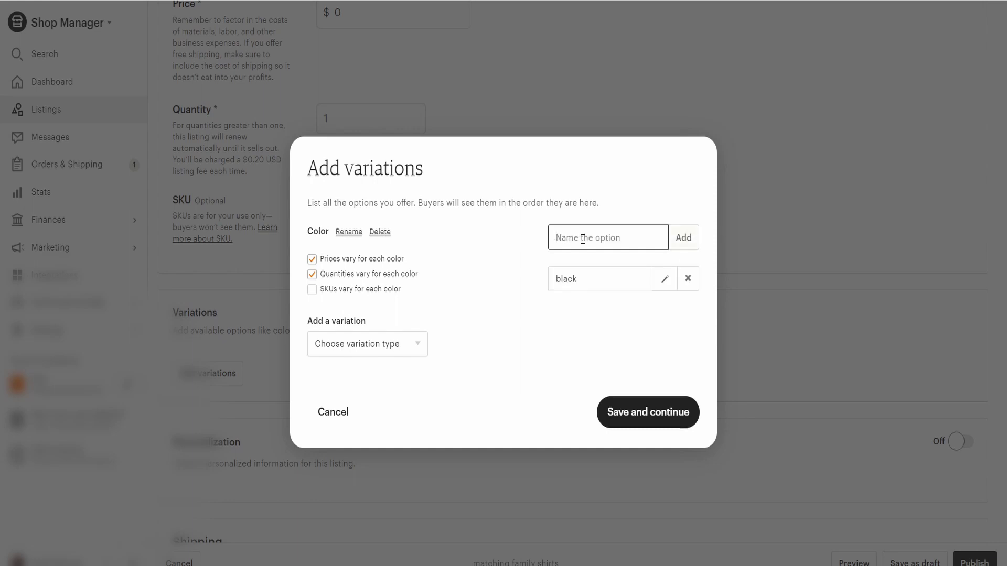
pyautogui.write('heather gray')
pyautogui.click(687, 242)
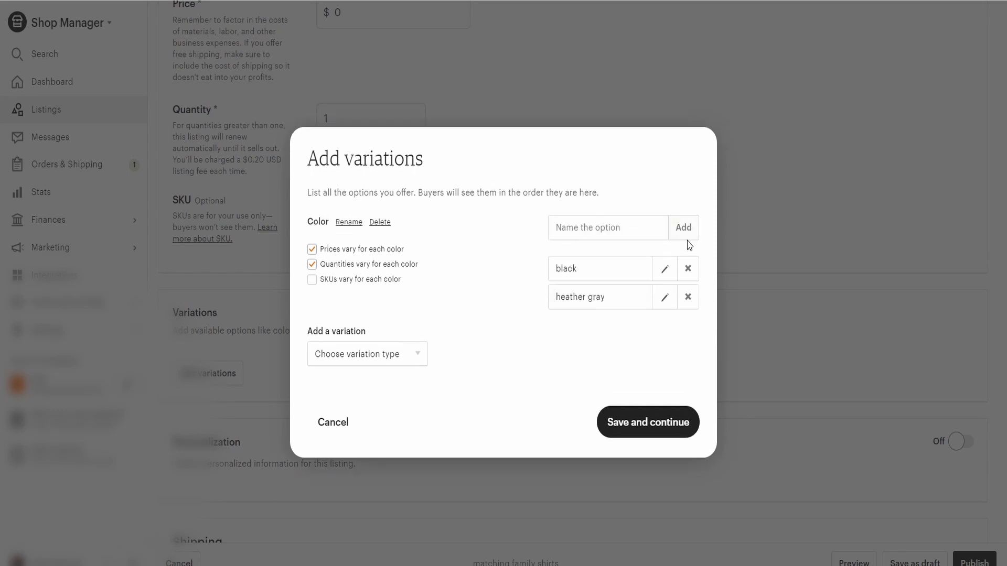
# Step: Add a second custom variation named Size, with prices and quantities varying for each size
pyautogui.click(341, 356)
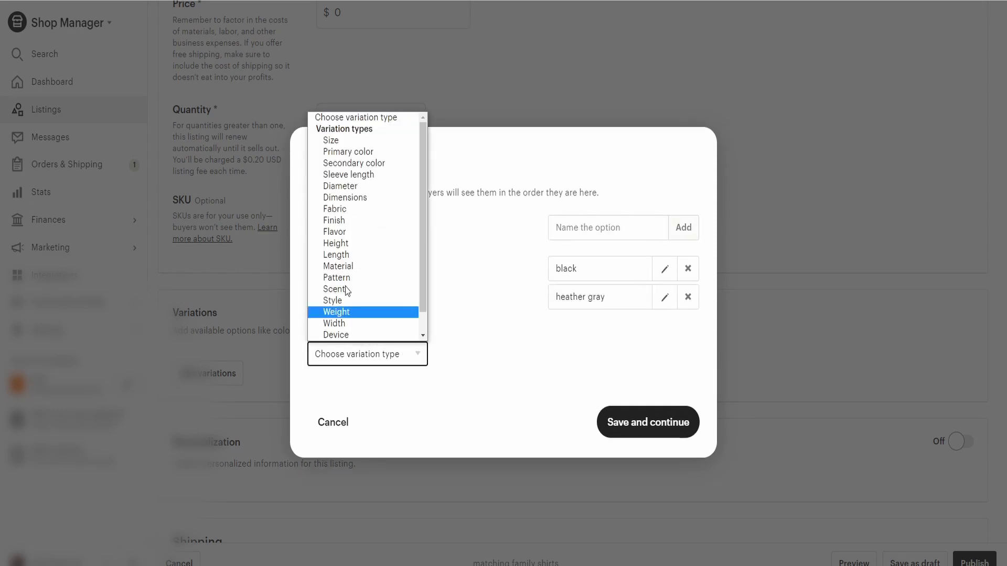
pyautogui.scroll(-1, 348, 294)
pyautogui.click(355, 335)
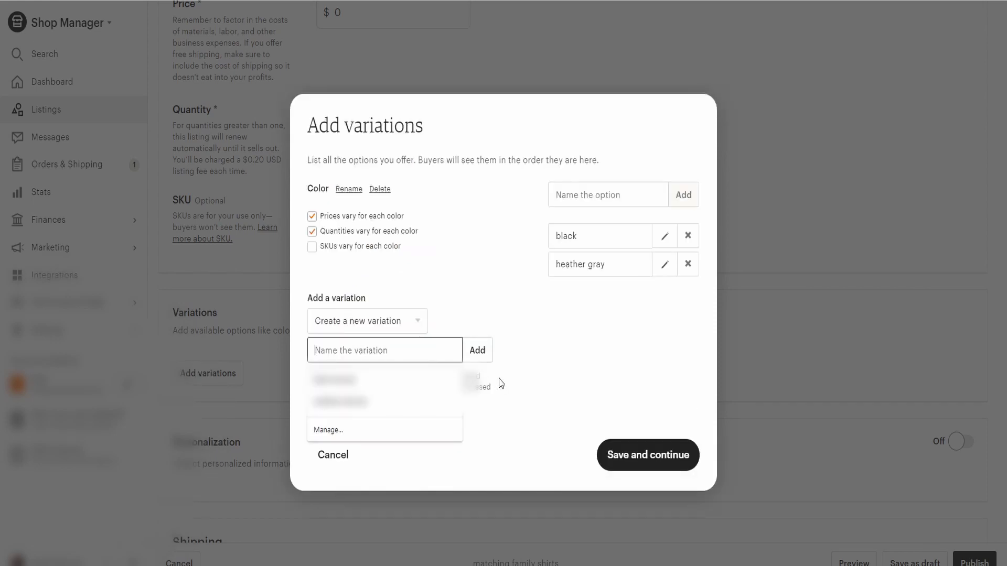
pyautogui.write('size')
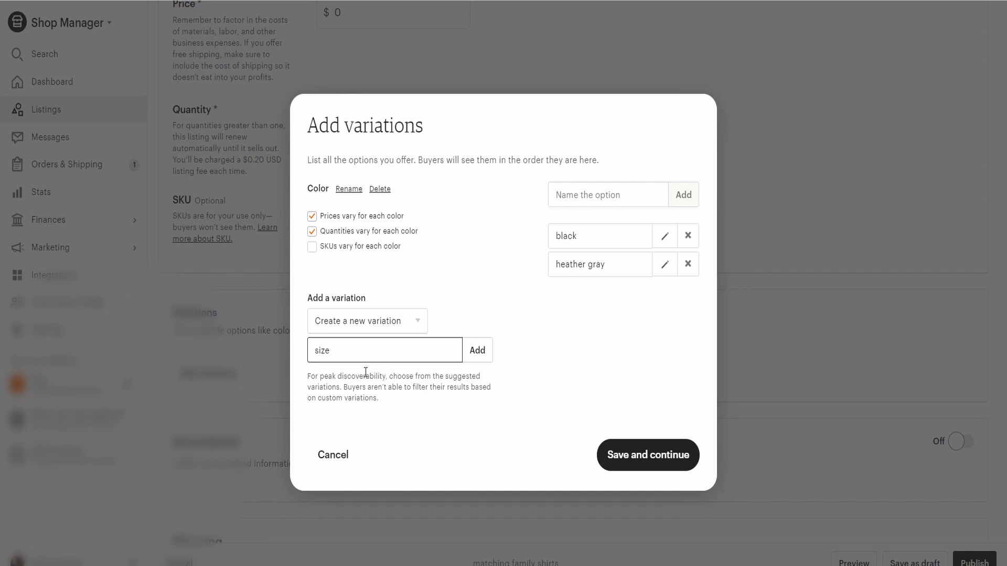
pyautogui.click(318, 352)
pyautogui.press('BackSpace')
pyautogui.write('S')
pyautogui.click(480, 352)
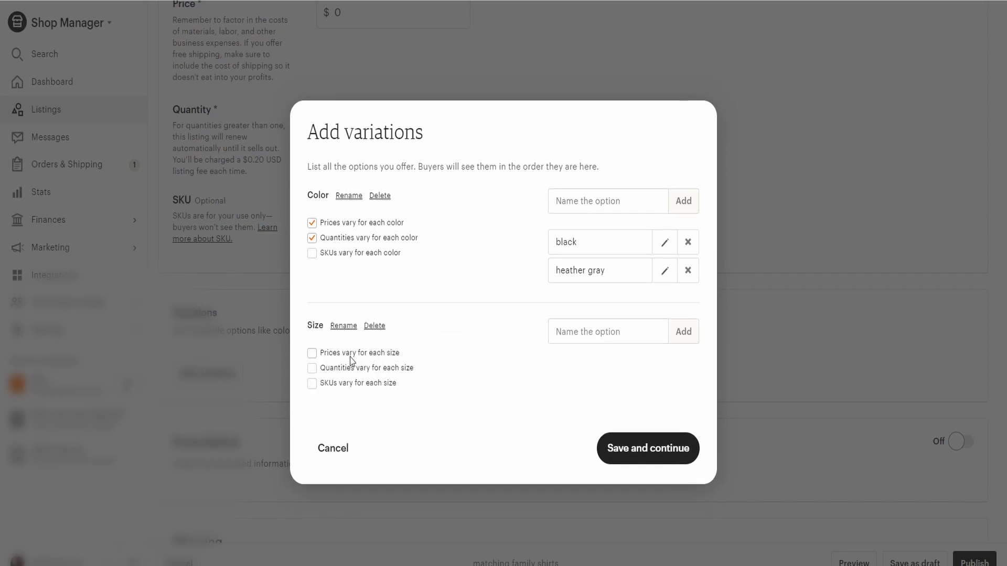
pyautogui.click(312, 353)
pyautogui.click(312, 368)
# Step: Add Adult S as the first Size option, replacing the lowercase "adult S" entry with the capitalized one
pyautogui.click(570, 333)
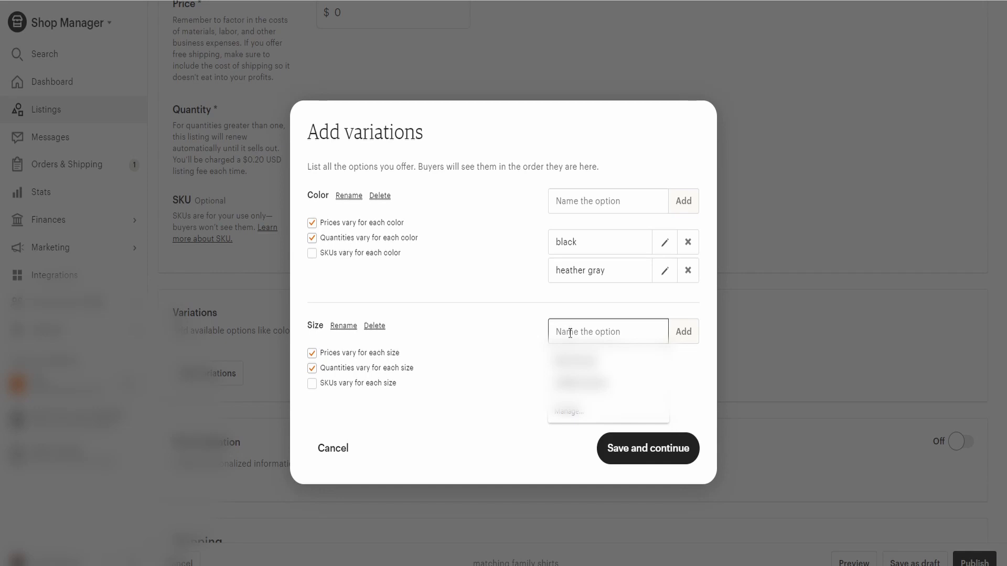
pyautogui.write('adult')
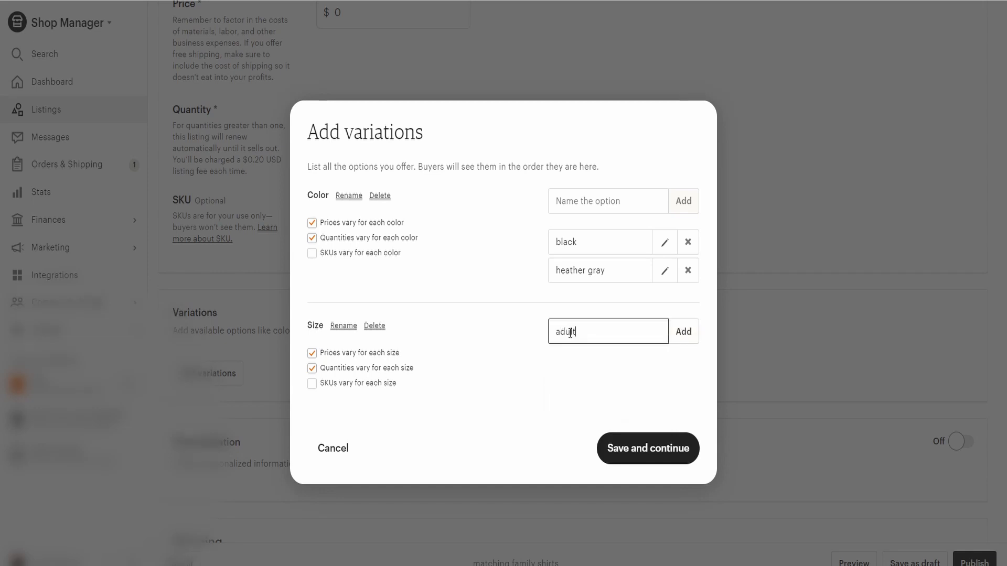
pyautogui.write(' S')
pyautogui.press('Return')
pyautogui.write('A')
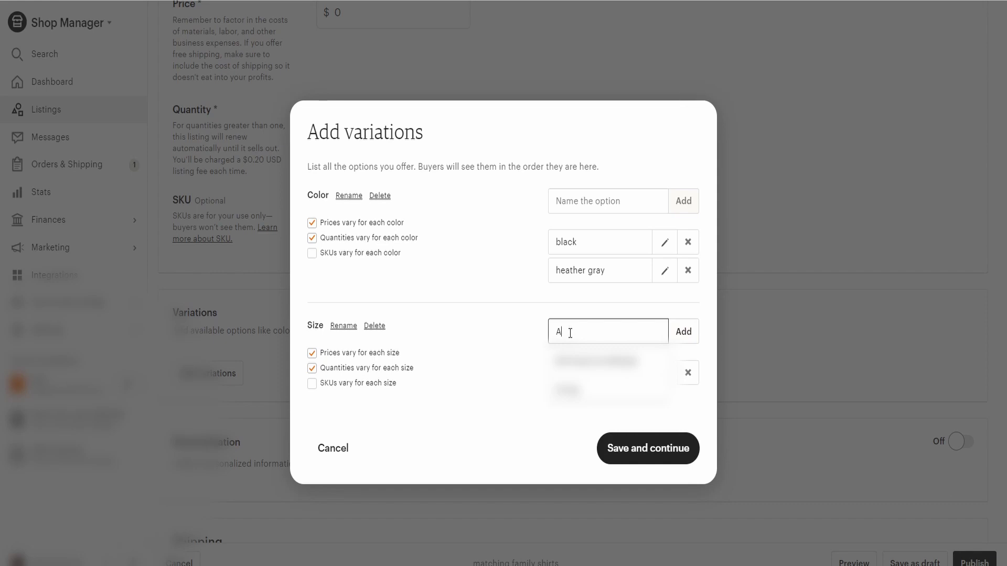
pyautogui.click(687, 372)
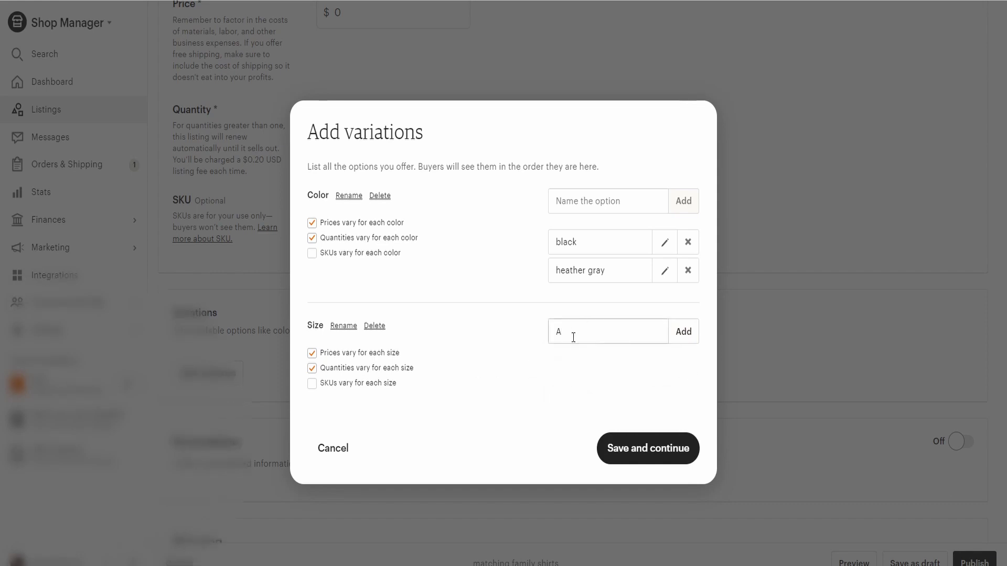
pyautogui.click(572, 331)
pyautogui.write('dult')
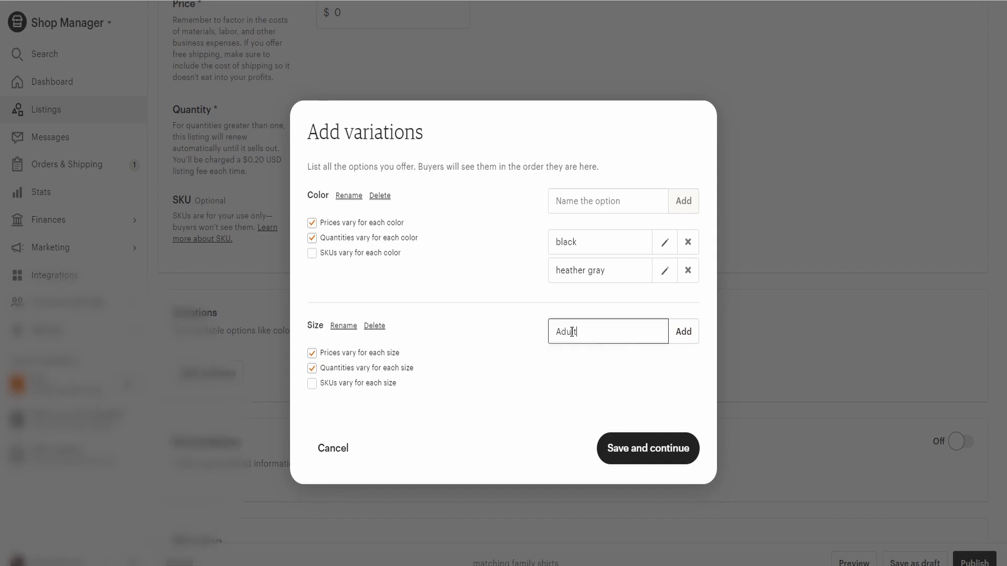
pyautogui.write(' S')
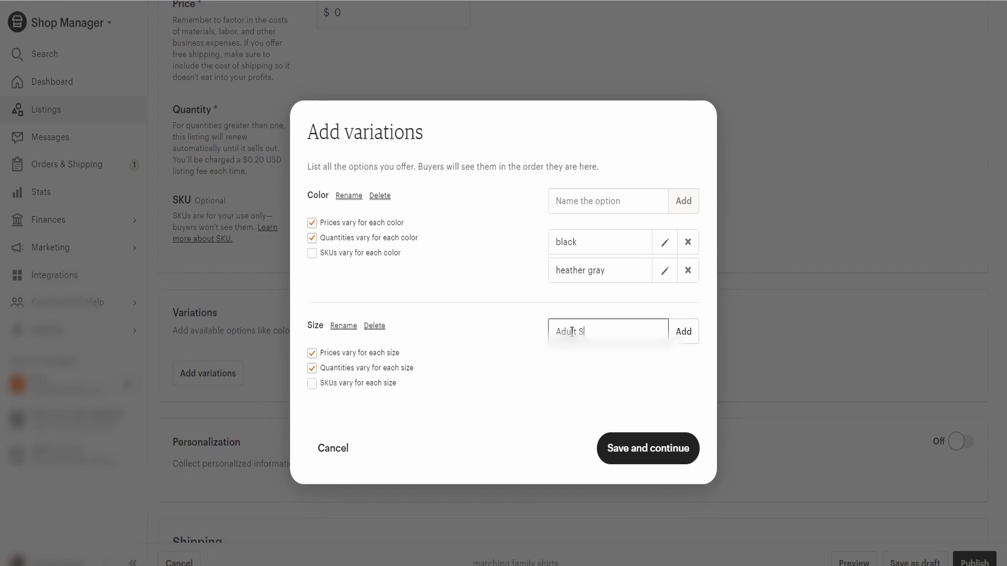
pyautogui.press('Return')
# Step: Add the Size options Adult M, Adult L, Adult XL, Youth S, Youth M, Youth L and Youth XL
pyautogui.write('Adult')
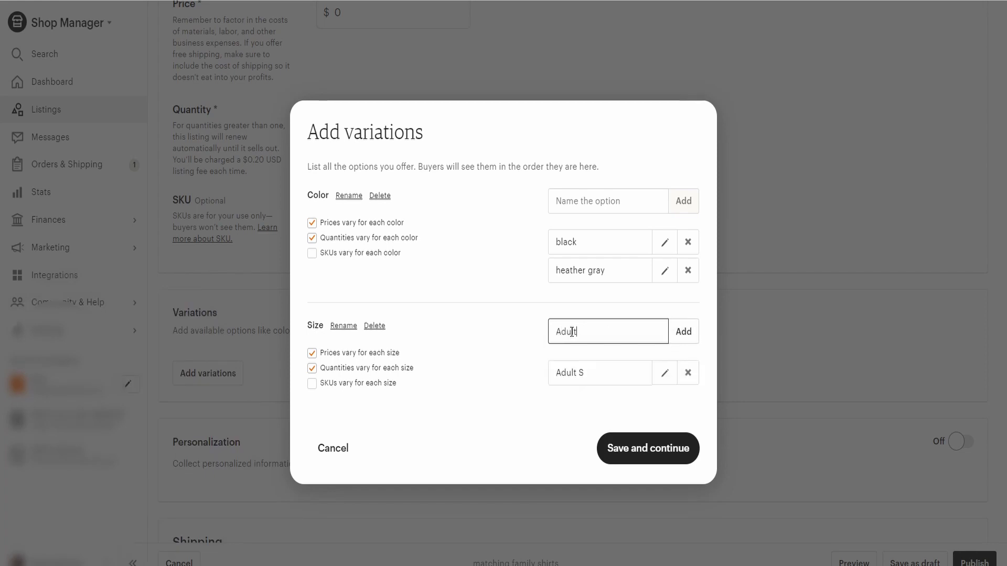
pyautogui.write(' M')
pyautogui.press('Return')
pyautogui.write('Adult')
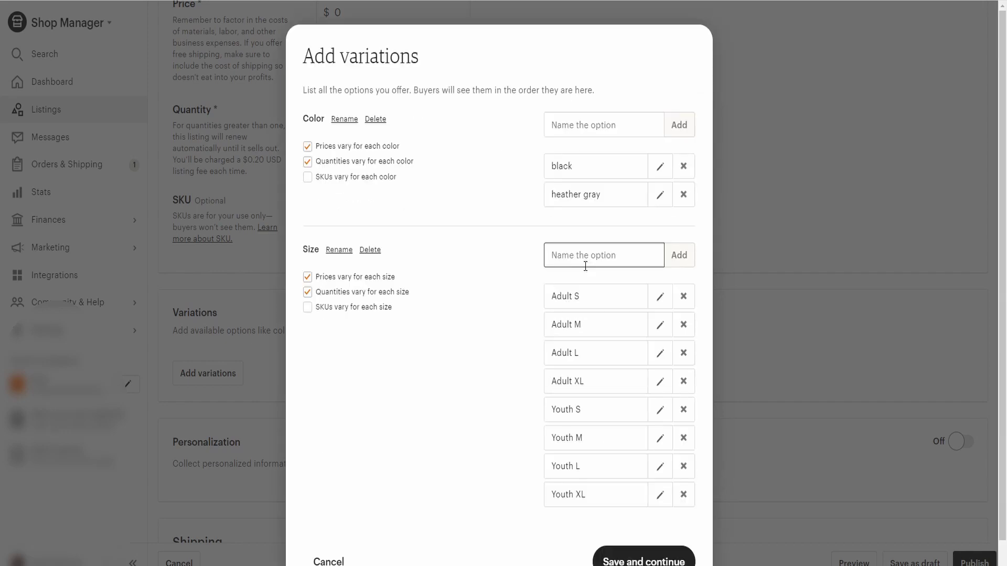
# Step: Add the Size options Toddler 2T and Toddler 3T, copying the corrected word "Toddler" for reuse
pyautogui.write('Toddler 2T')
pyautogui.press('Return')
pyautogui.write('Todler')
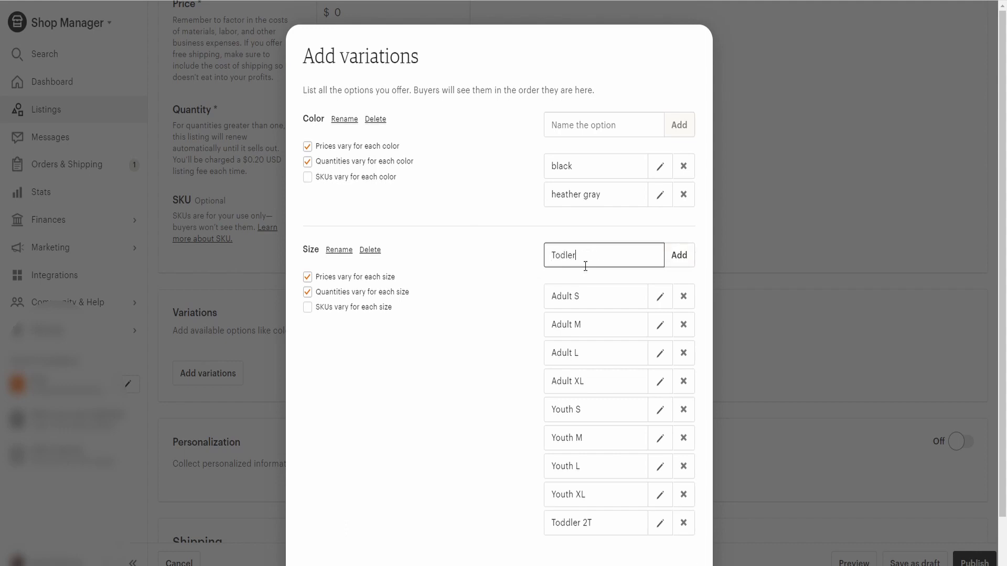
pyautogui.press('Left')
pyautogui.press('Left')
pyautogui.press('Left')
pyautogui.press('Left')
pyautogui.write('d')
pyautogui.moveTo(587, 257); pyautogui.dragTo(545, 253)
pyautogui.hotkey('ctrl', 'c')
pyautogui.click(611, 256)
pyautogui.write('3T')
pyautogui.press('Return')
# Step: Add the Size options Toddler 4T and Toddler 5T, and save the variations
pyautogui.hotkey('ctrl', 'v')
pyautogui.write('4T')
pyautogui.press('Return')
pyautogui.hotkey('ctrl', 'v')
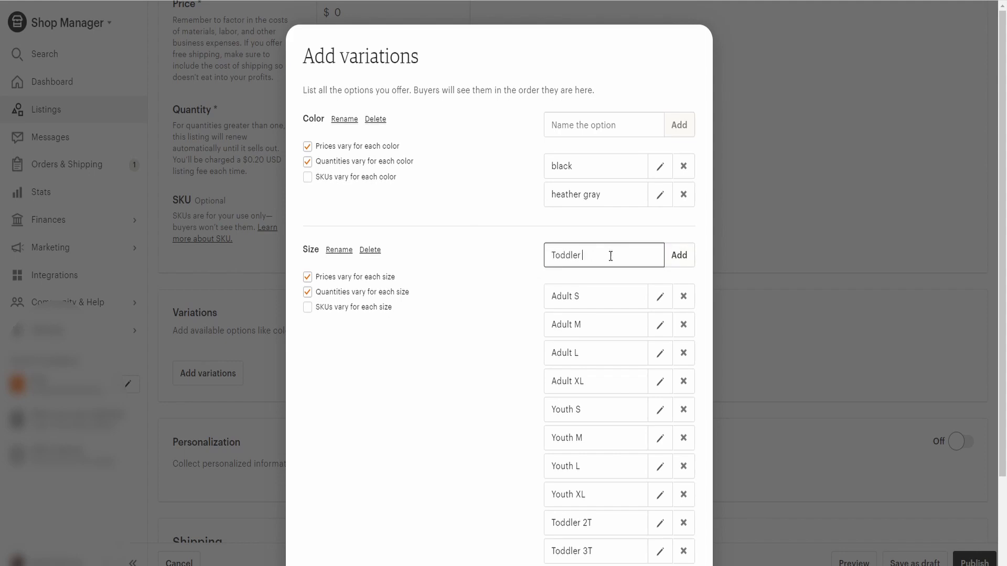
pyautogui.write('5T')
pyautogui.press('Return')
pyautogui.scroll(-3, 488, 429)
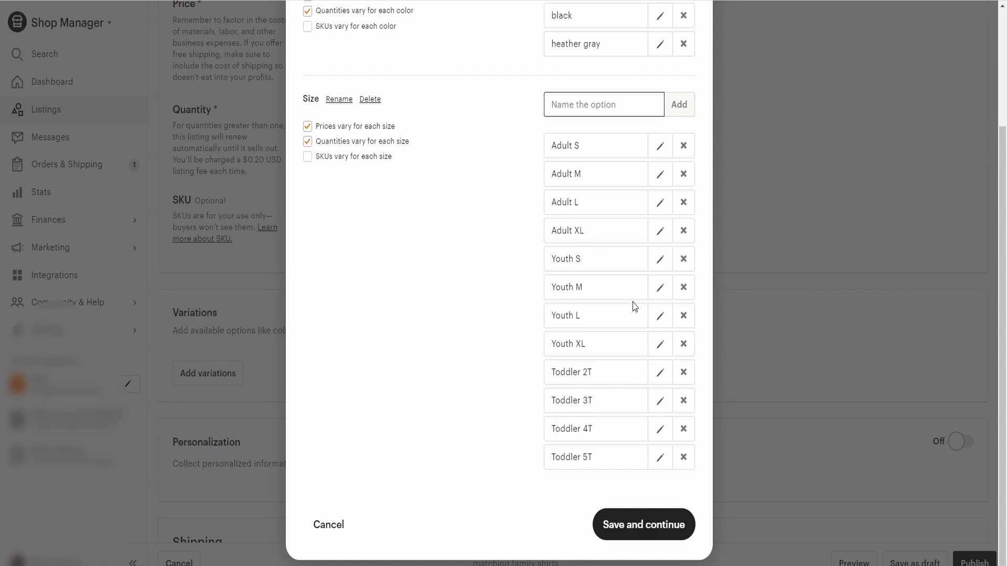
pyautogui.click(601, 519)
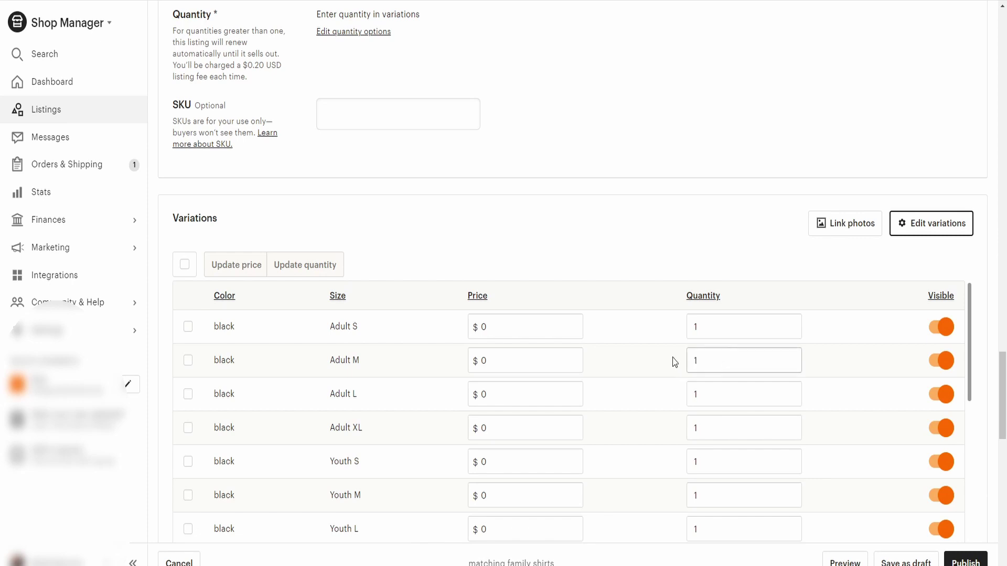
# Step: Try a quantity of 0 for the black Adult M variation
pyautogui.doubleClick(713, 361)
pyautogui.write('0')
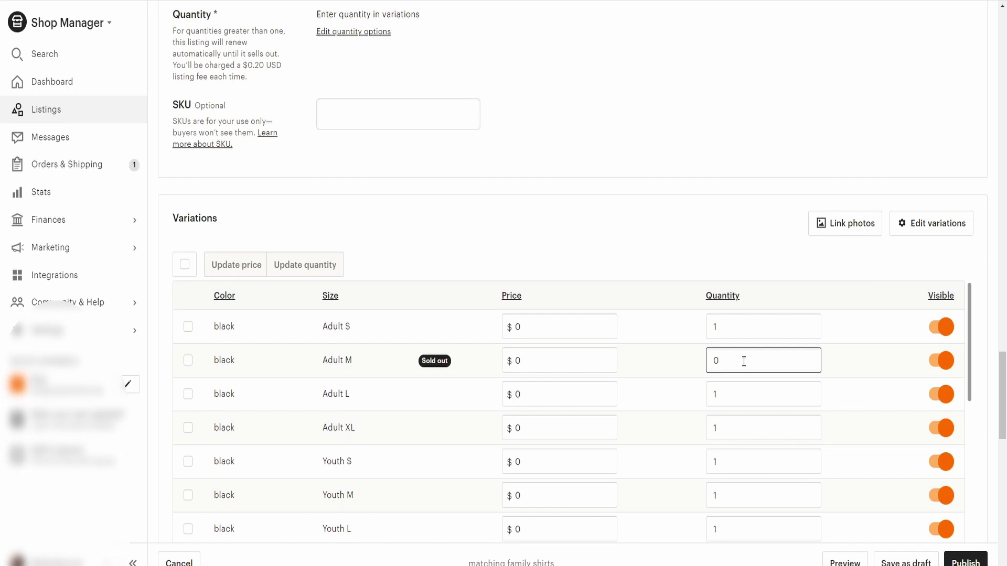
pyautogui.press('BackSpace')
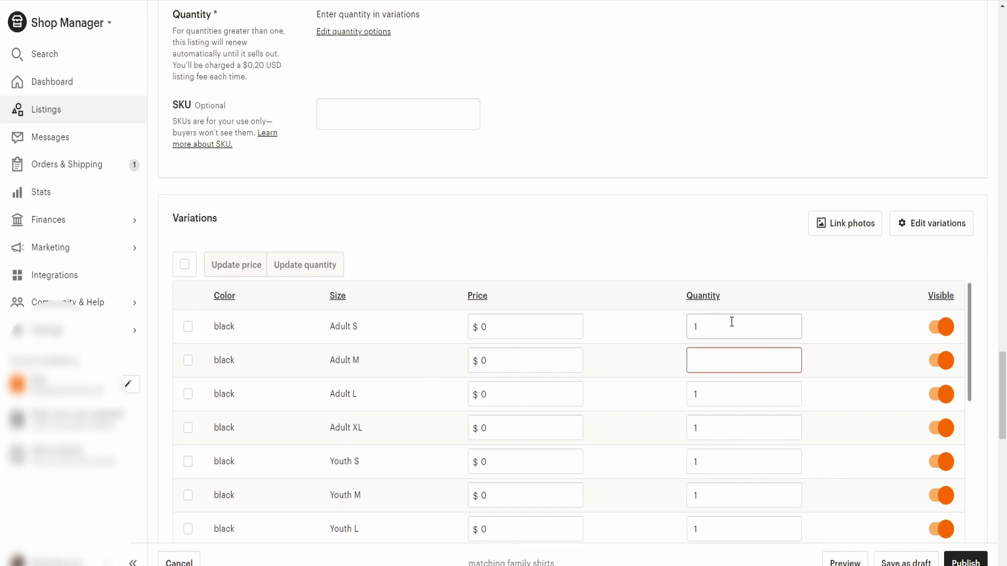
# Step: Set the quantity to 999 for the black Adult S and black Adult M variations
pyautogui.doubleClick(705, 327)
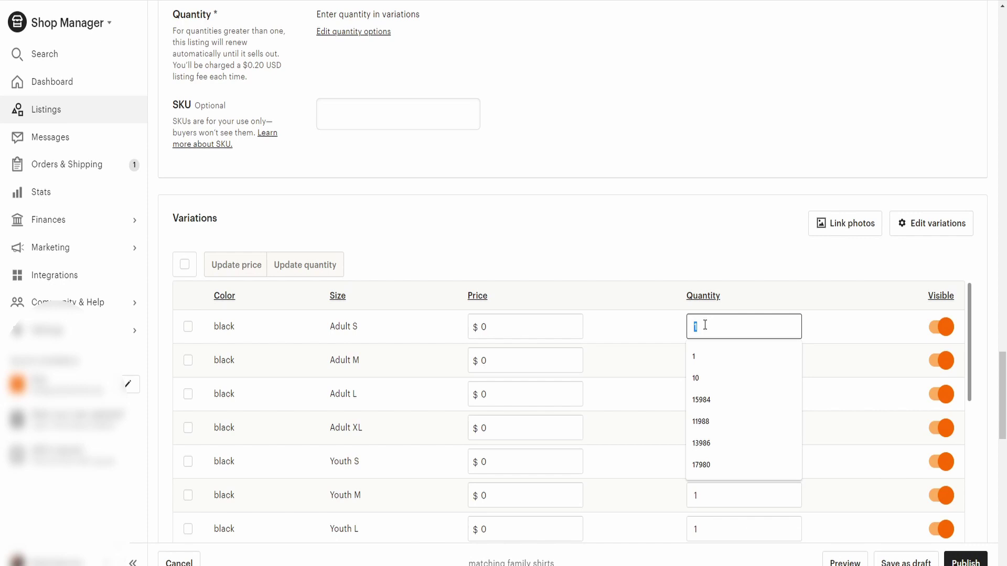
pyautogui.write('999')
pyautogui.press('Tab')
pyautogui.press('BackSpace')
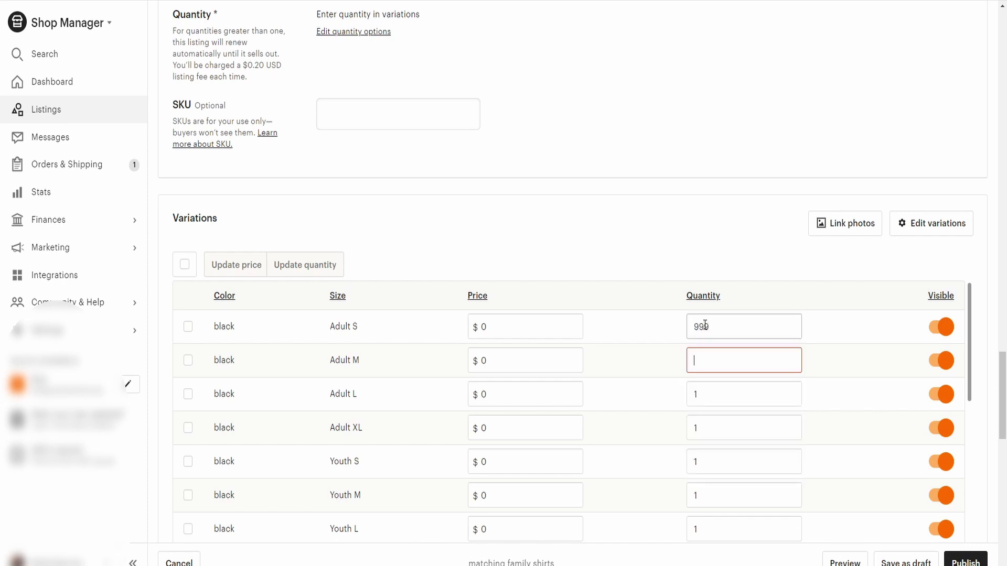
pyautogui.write('9999')
pyautogui.press('BackSpace')
pyautogui.press('Tab')
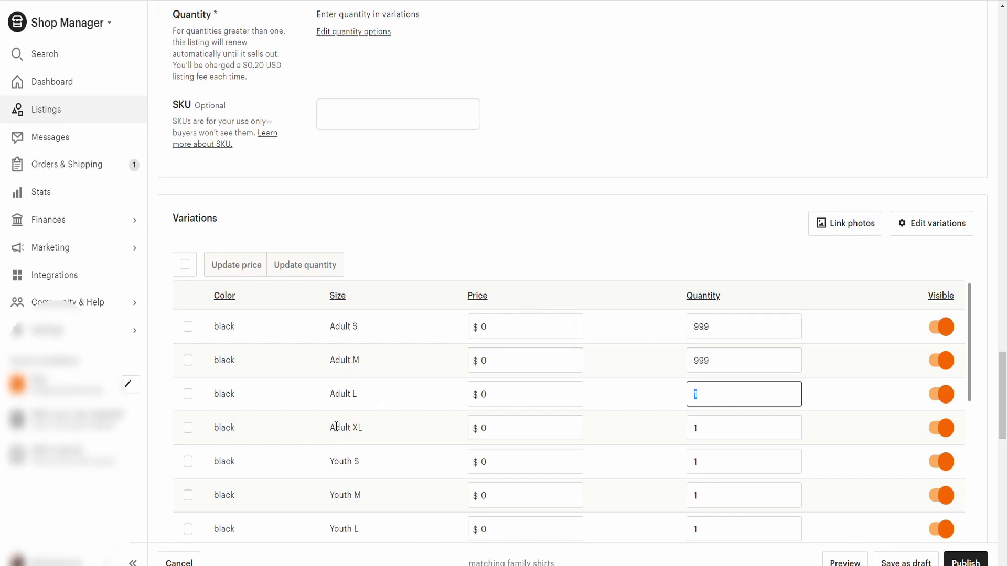
# Step: Turn off varying prices and quantities for both Color and Size, and save the variations
pyautogui.scroll(-3, 530, 414)
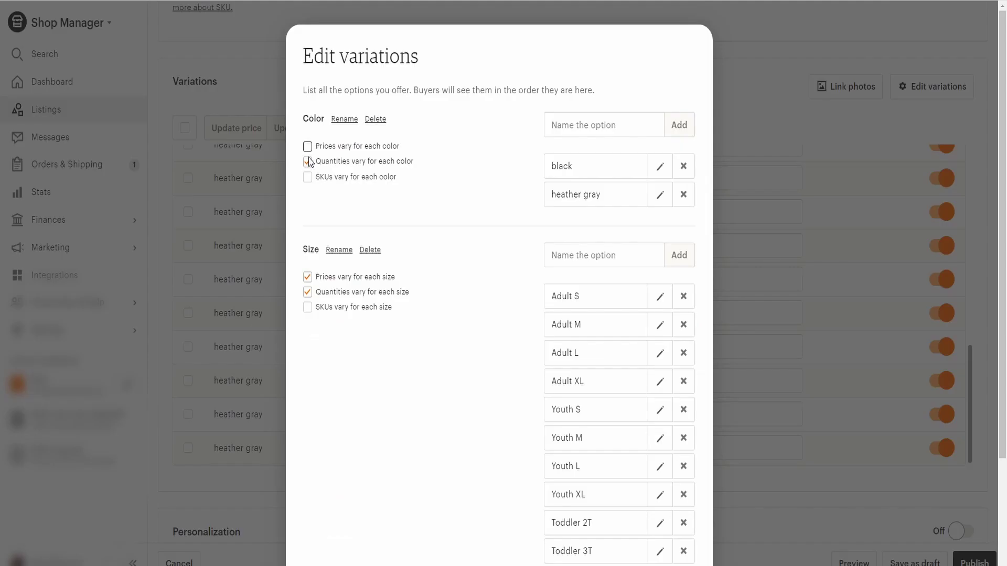
pyautogui.click(308, 161)
pyautogui.click(307, 277)
pyautogui.click(307, 292)
pyautogui.scroll(-3, 429, 349)
pyautogui.click(667, 525)
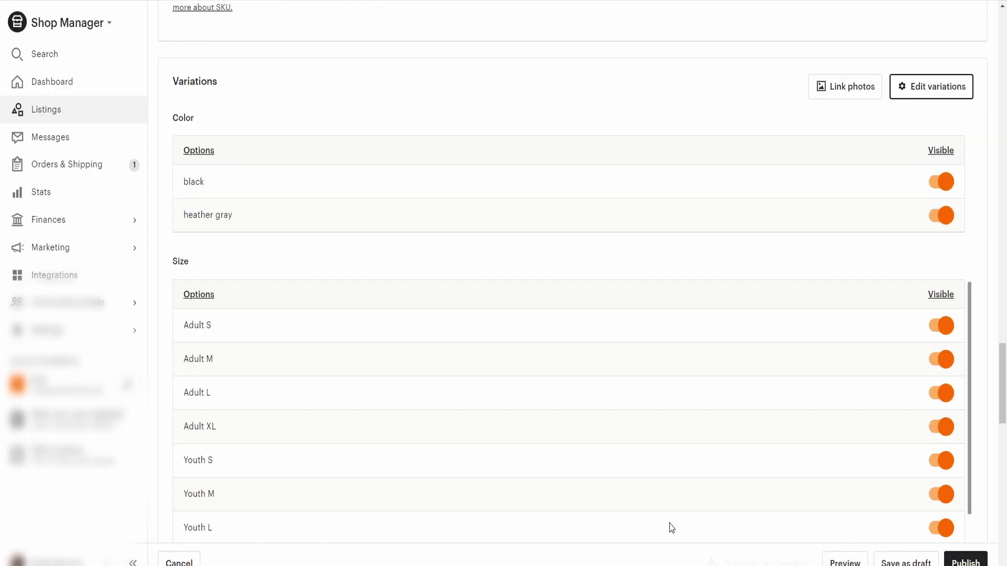
# Step: Set the listing's overall price to 24.99 and its overall quantity to 999
pyautogui.scroll(6, 404, 433)
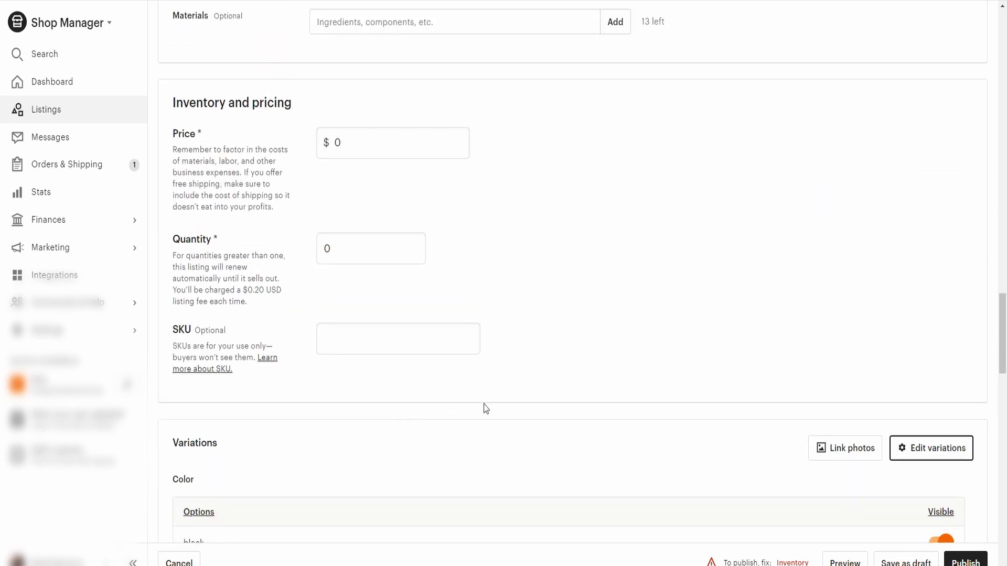
pyautogui.doubleClick(380, 140)
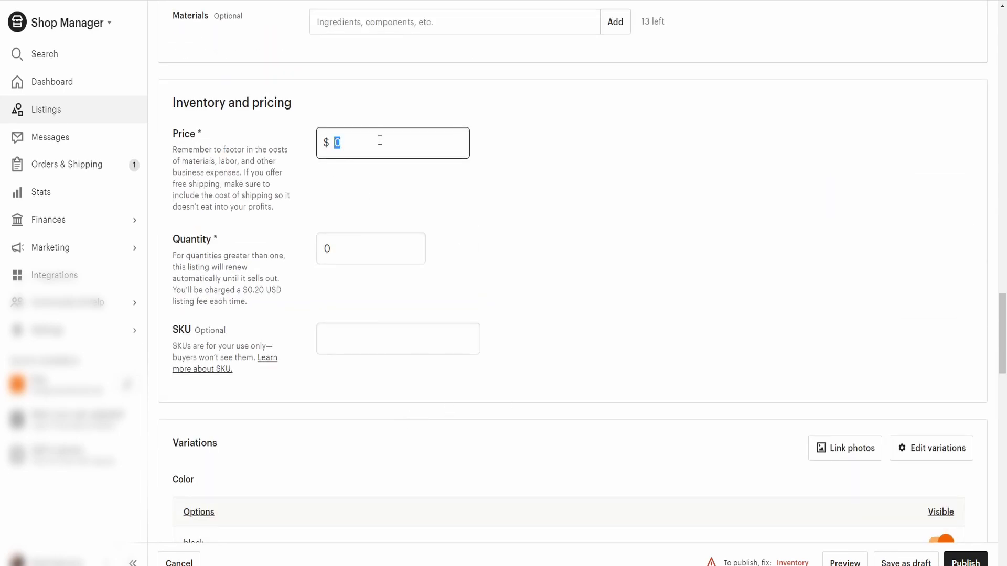
pyautogui.write('24.99')
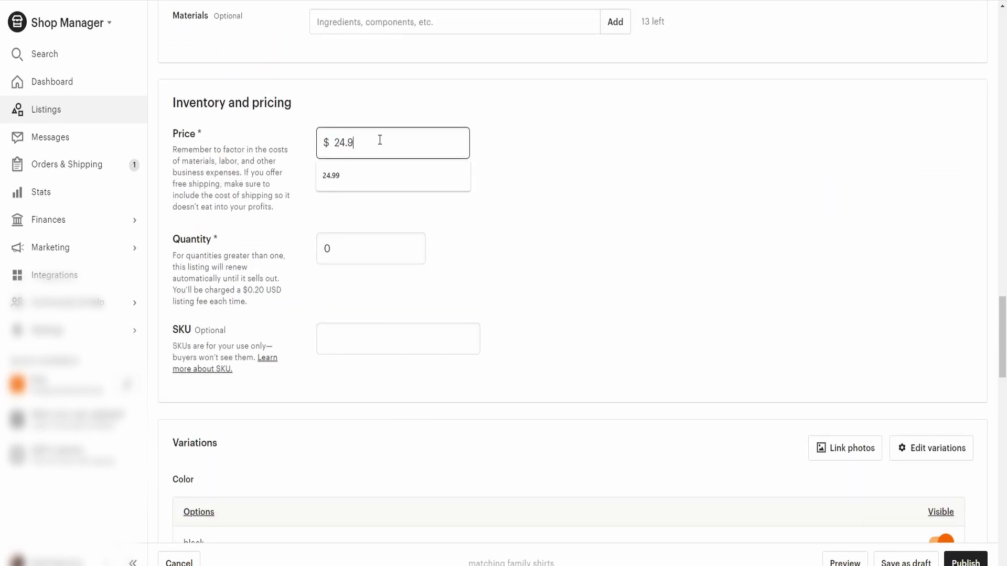
pyautogui.doubleClick(341, 245)
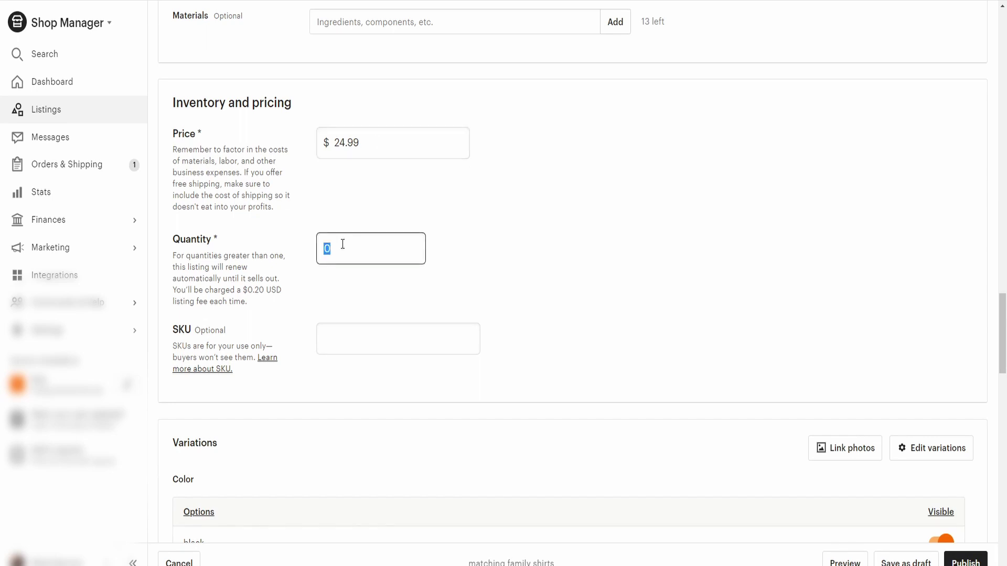
pyautogui.write('999')
pyautogui.click(483, 269)
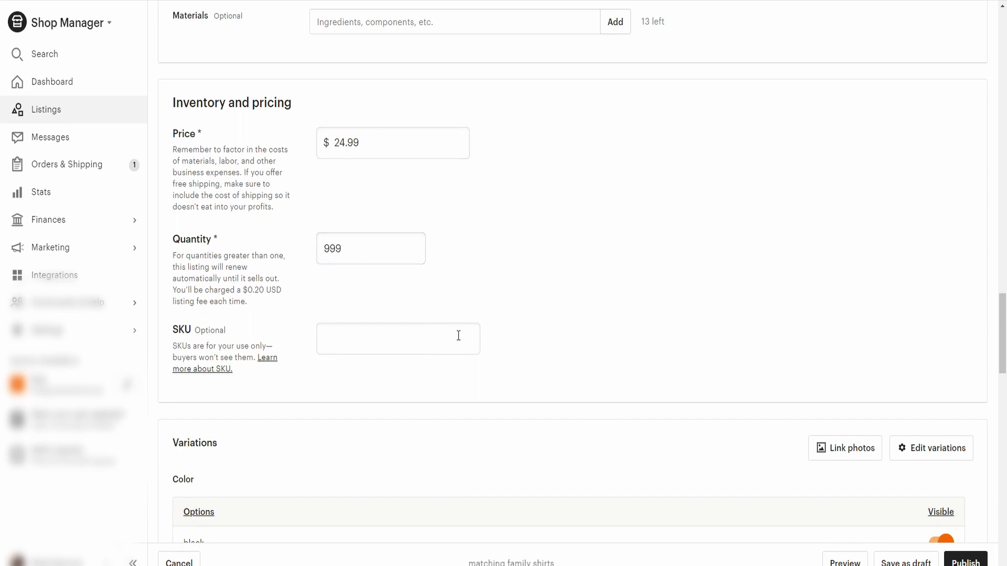
# Step: Look over the variation and shipping sections, and save the matching family shirts listing as a draft
pyautogui.scroll(-3, 503, 346)
pyautogui.scroll(-4, 543, 361)
pyautogui.scroll(-6, 443, 393)
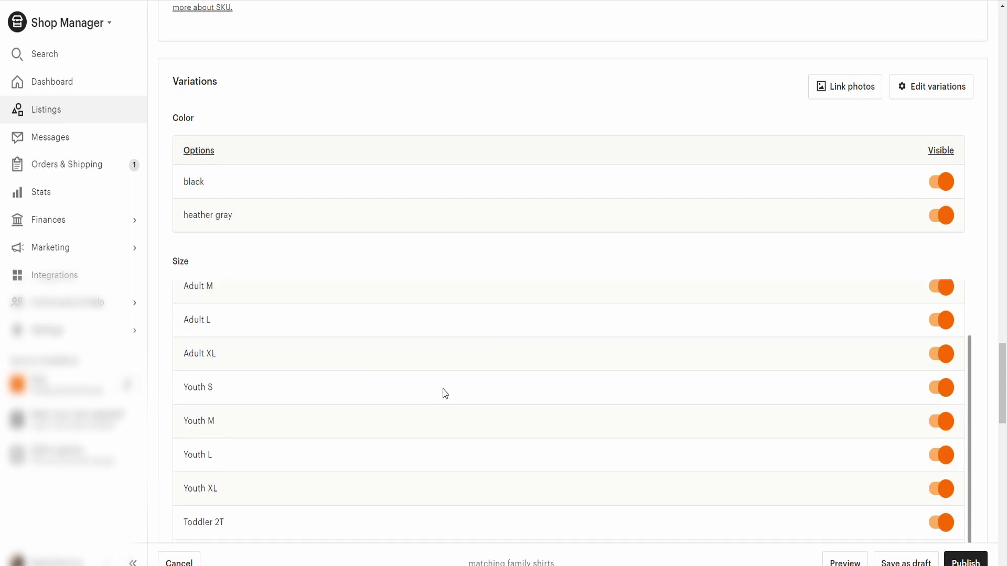
pyautogui.scroll(-5, 434, 425)
pyautogui.scroll(-4, 263, 465)
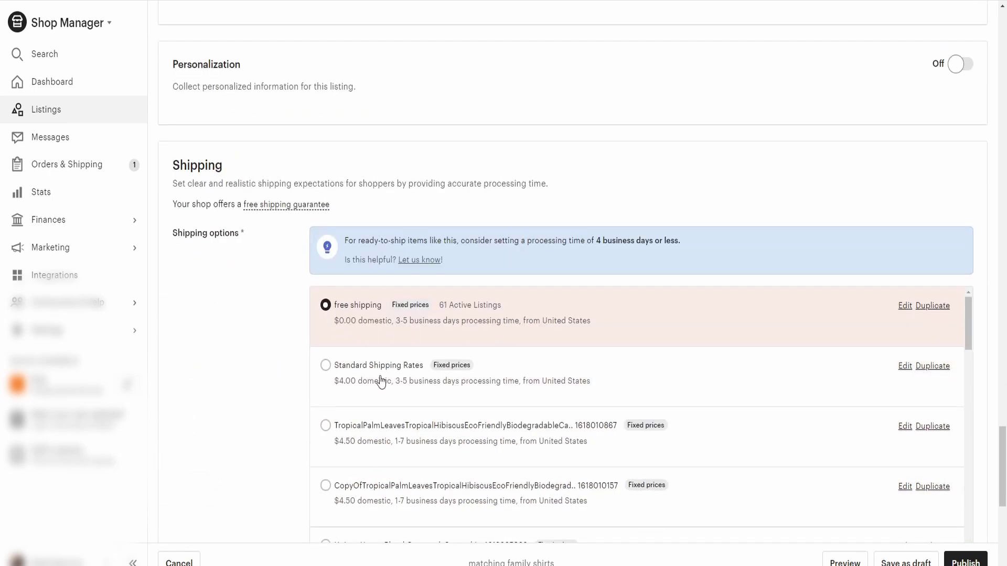
pyautogui.scroll(-4, 183, 428)
pyautogui.scroll(-5, 221, 432)
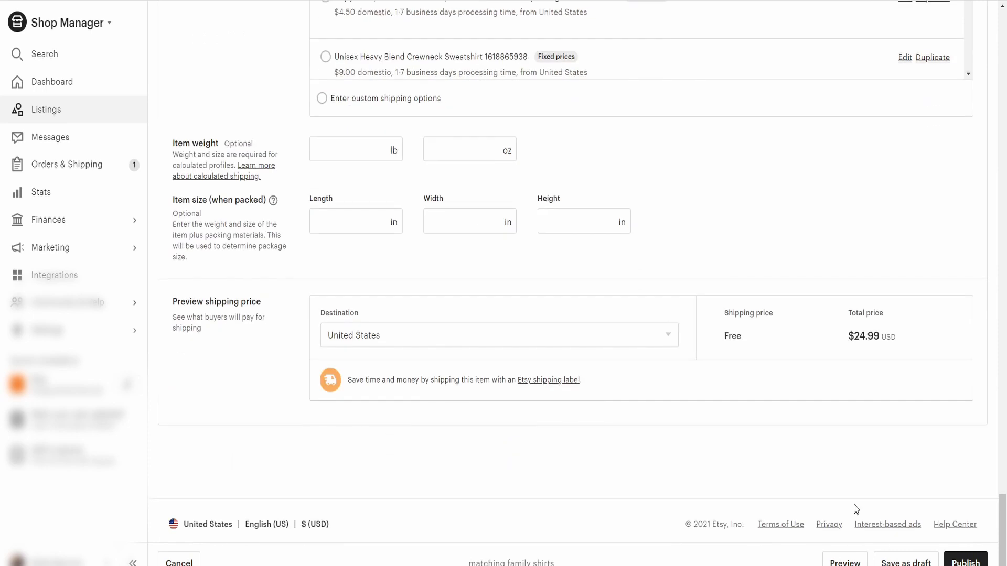
pyautogui.click(905, 562)
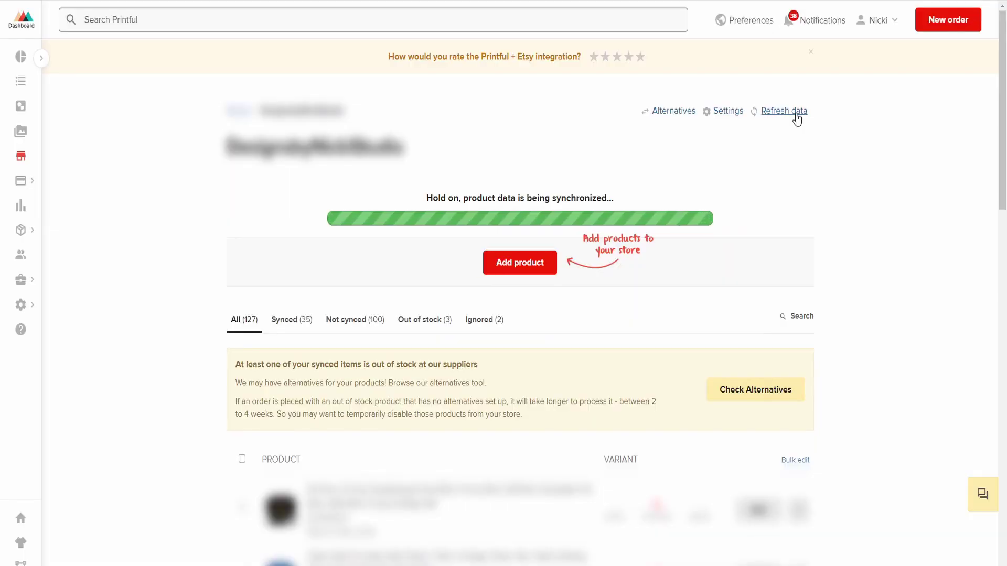
# Step: Switch to Printful and refresh the connected Etsy store's data to import the matching family shirts draft
pyautogui.click(795, 115)
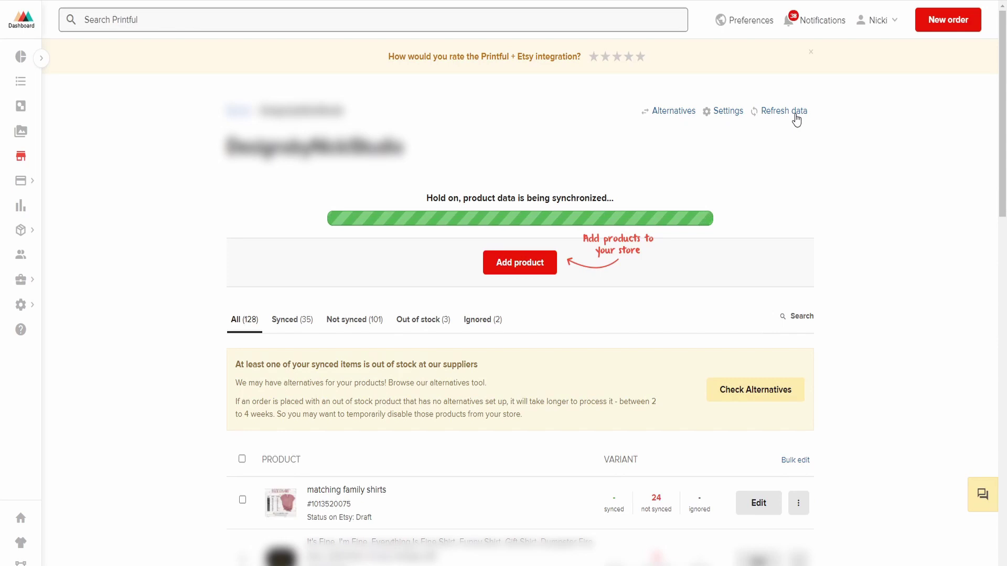
pyautogui.scroll(-3, 792, 281)
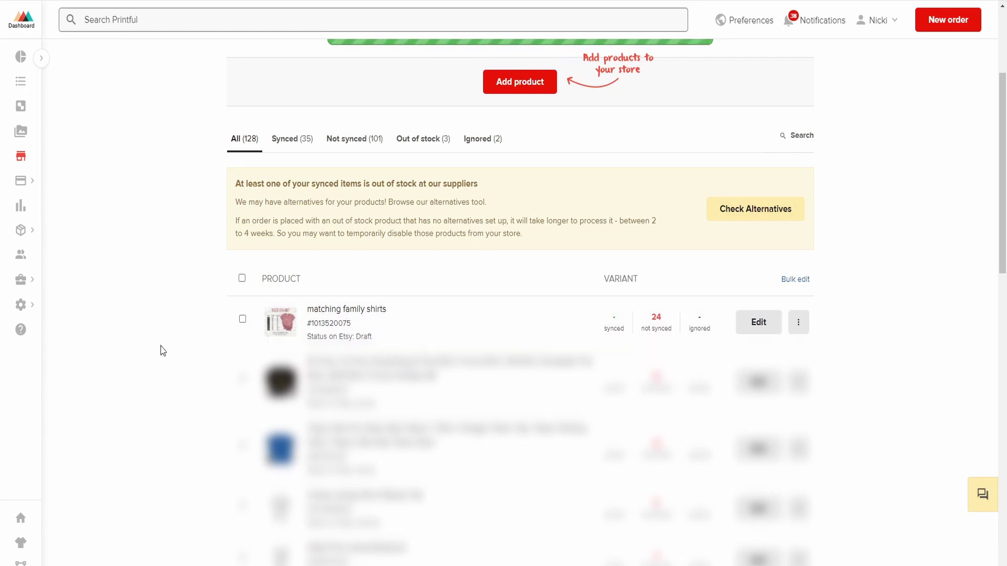
# Step: Open the store's order settings and review the order import and Sync as you go options
pyautogui.moveTo(35, 309)
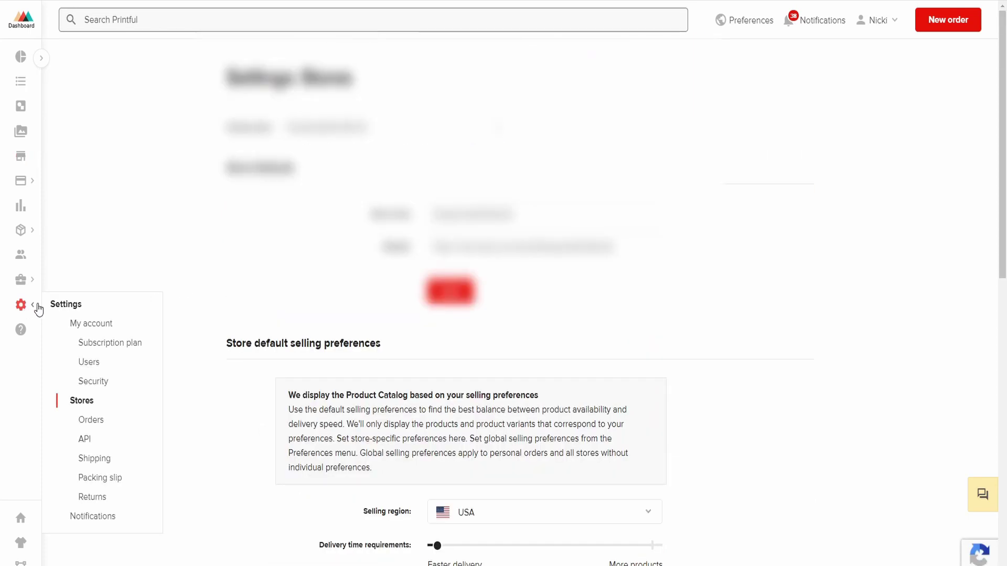
pyautogui.click(91, 420)
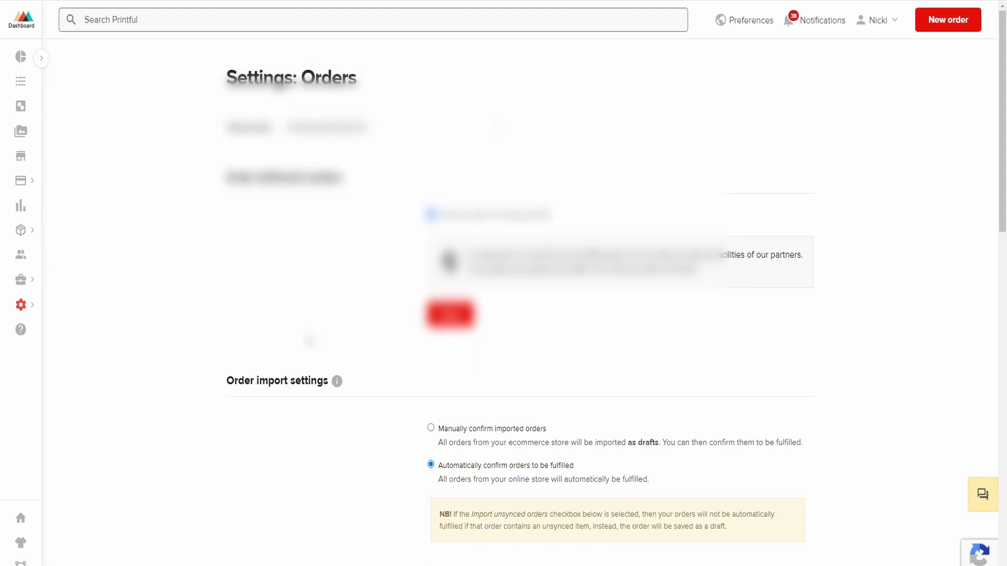
pyautogui.scroll(-6, 301, 322)
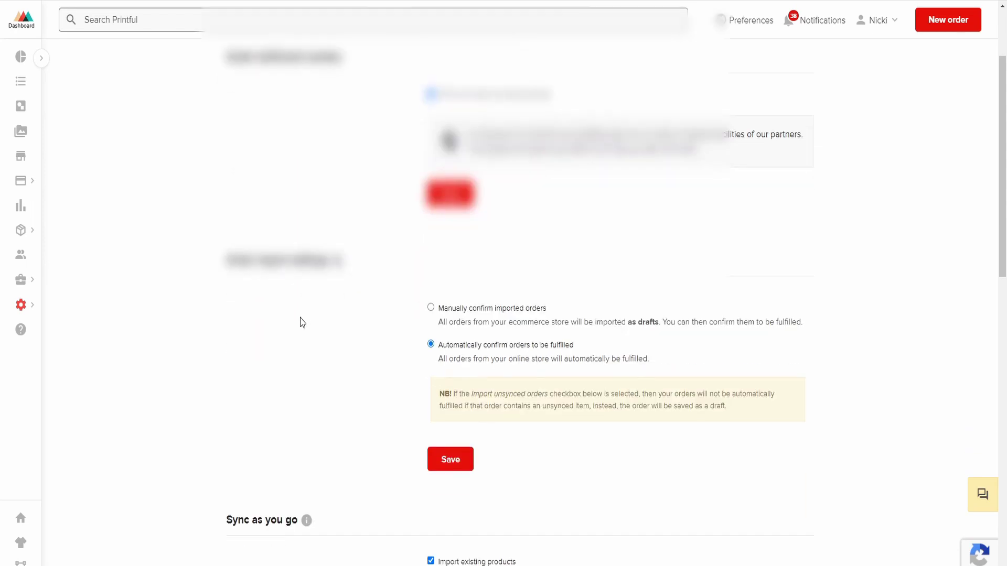
pyautogui.scroll(-3, 282, 357)
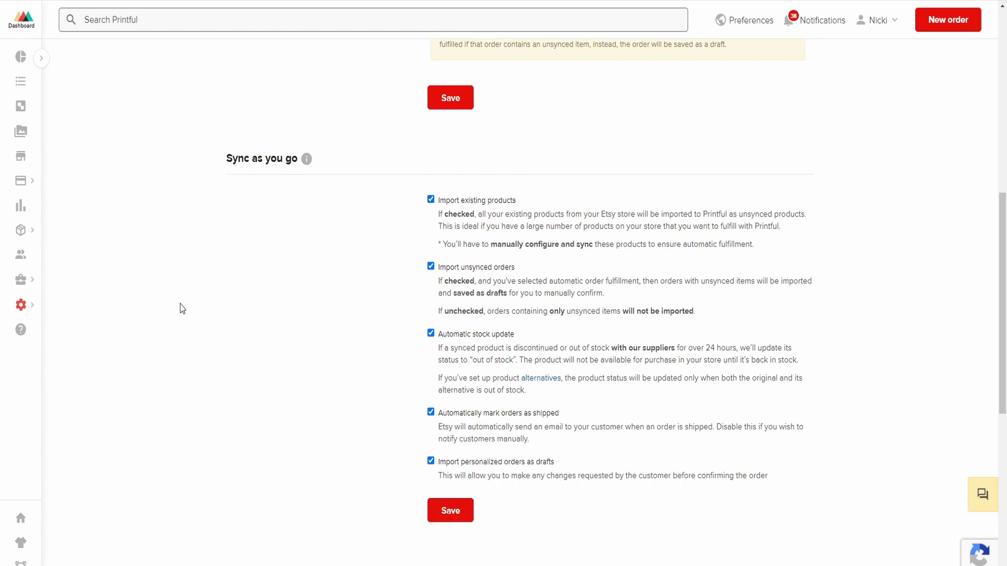
# Step: Return to the connected store's product list and refresh its data again
pyautogui.click(21, 155)
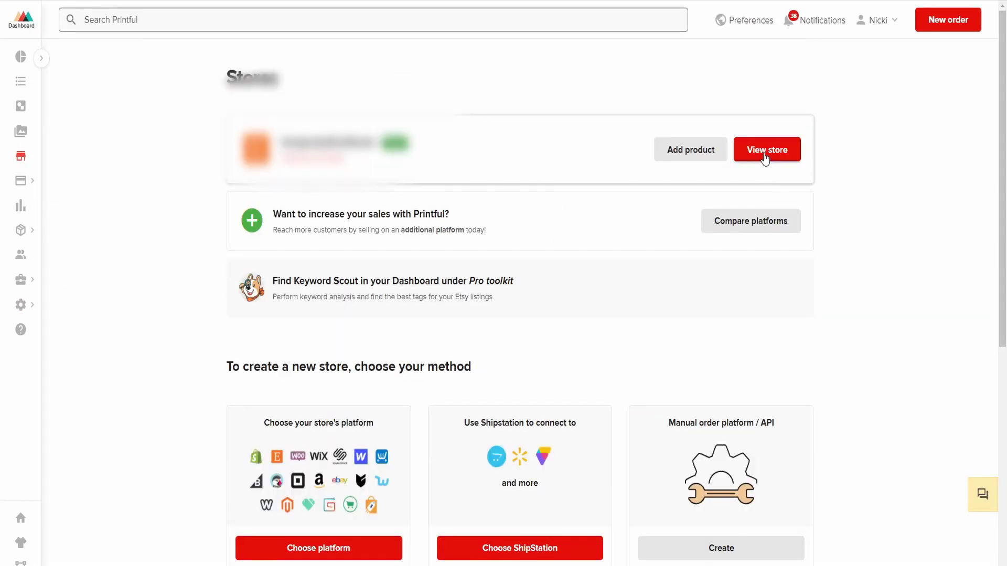
pyautogui.click(764, 151)
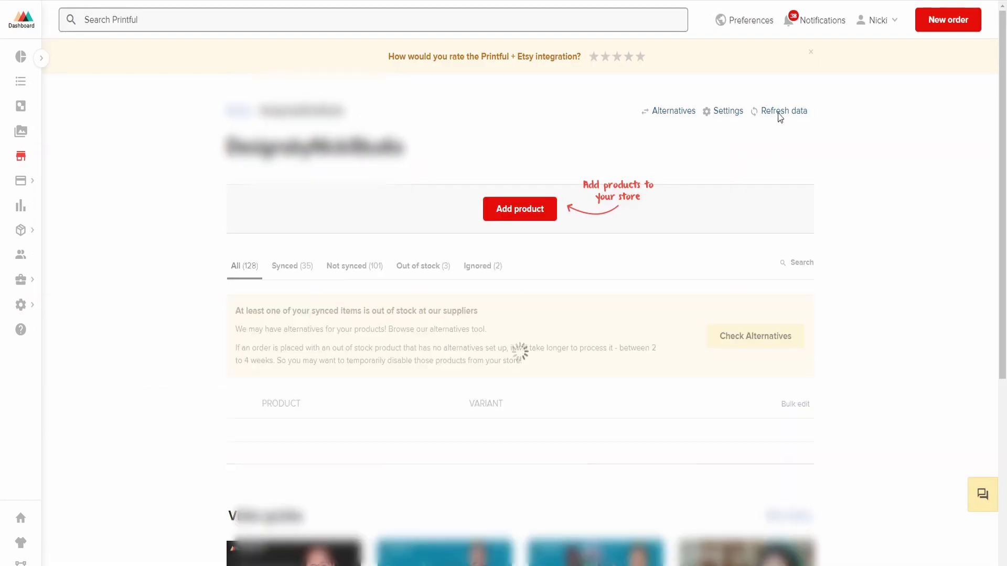
pyautogui.click(790, 112)
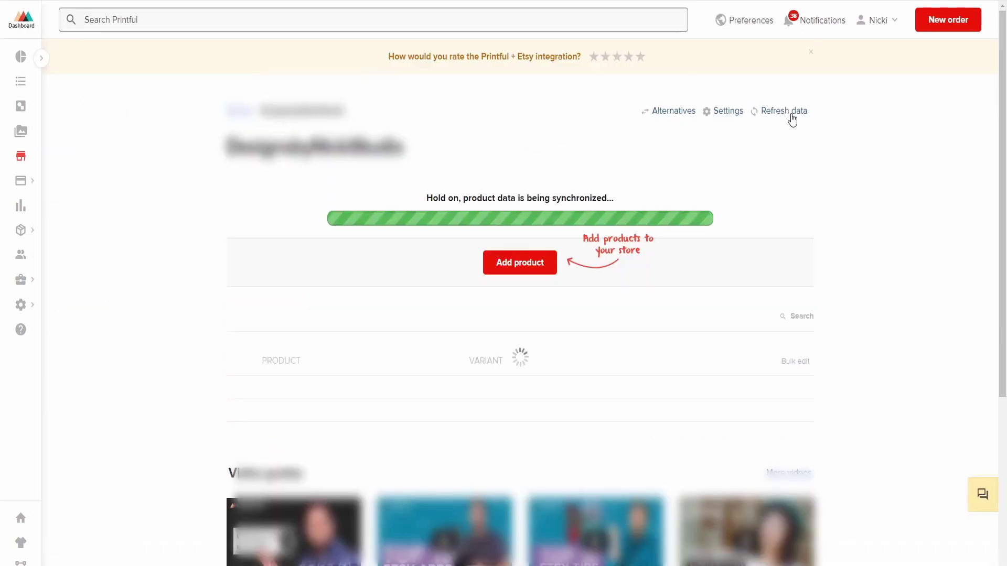
# Step: Switch to Canva and download the "your text here" design as a PNG with a transparent background
pyautogui.click(397, 394)
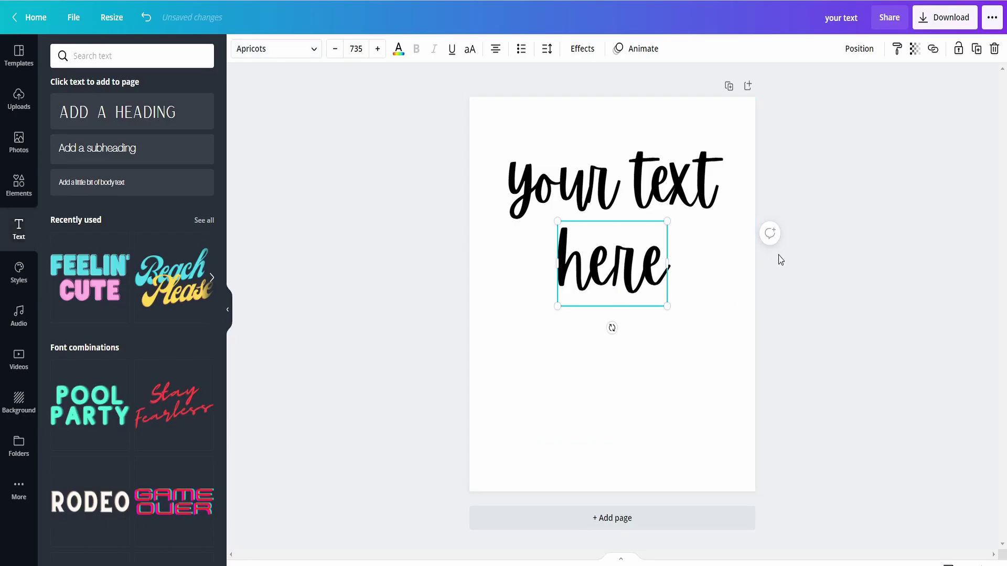
pyautogui.click(703, 364)
pyautogui.click(944, 18)
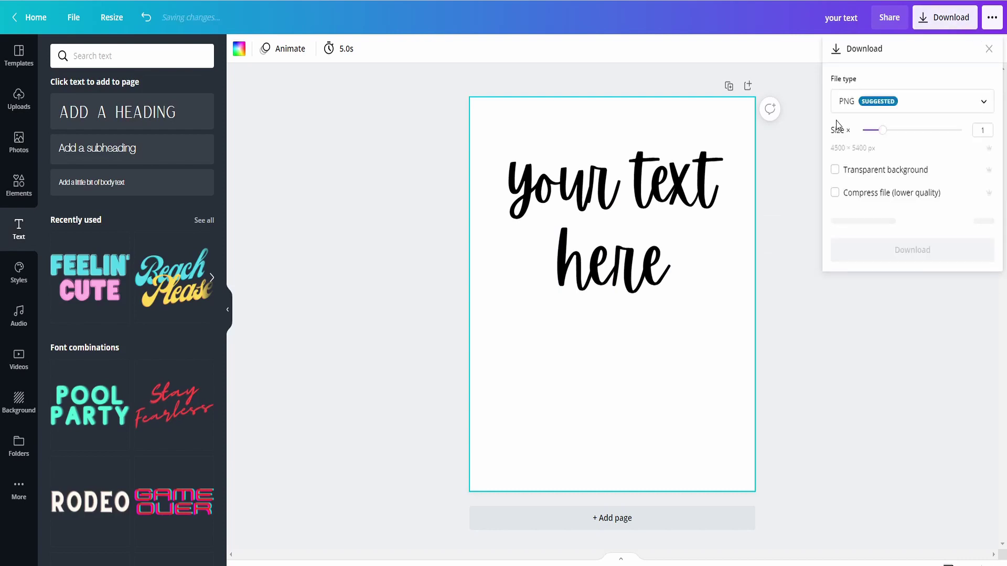
pyautogui.click(835, 171)
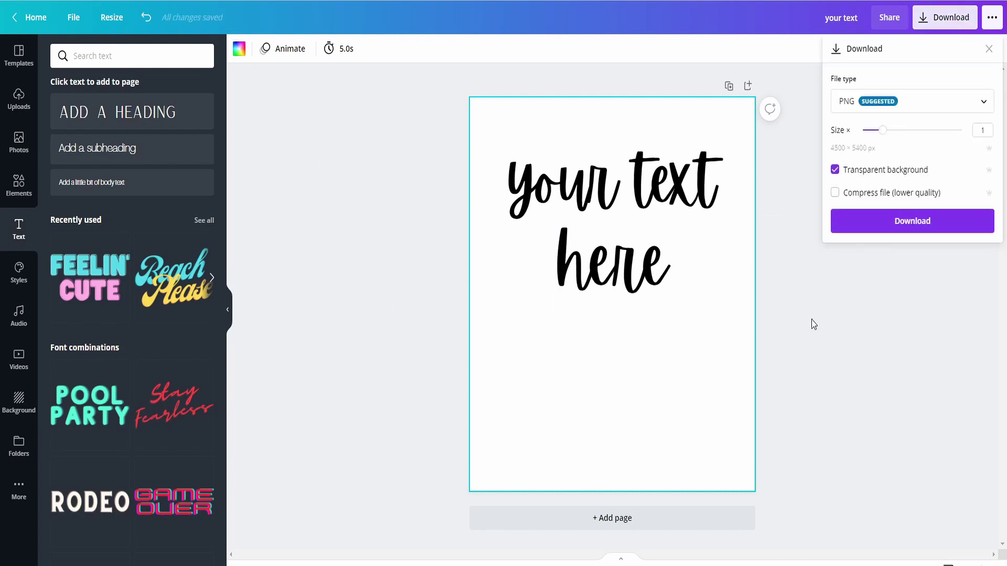
pyautogui.click(913, 226)
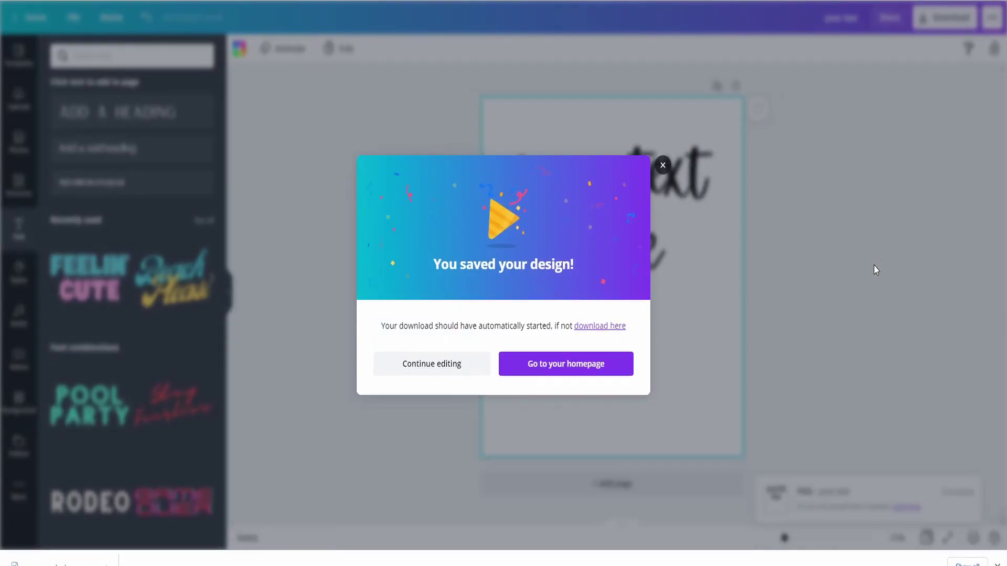
pyautogui.click(662, 167)
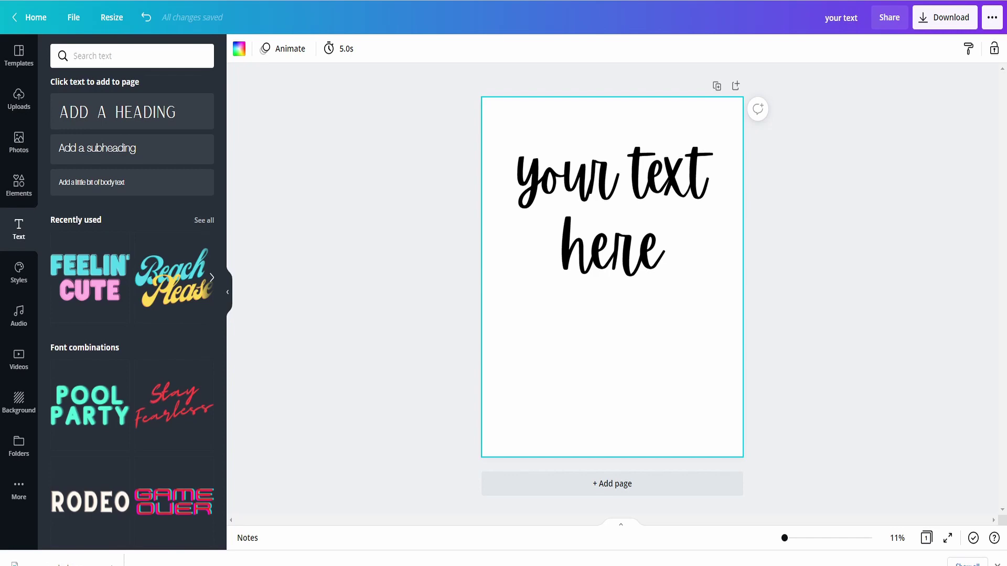
# Step: Switch to Printful and choose the Unisex Premium T-Shirt | Bella + Canvas 3001 from men's T-shirts for the black / Adult L variant
pyautogui.click(319, 1)
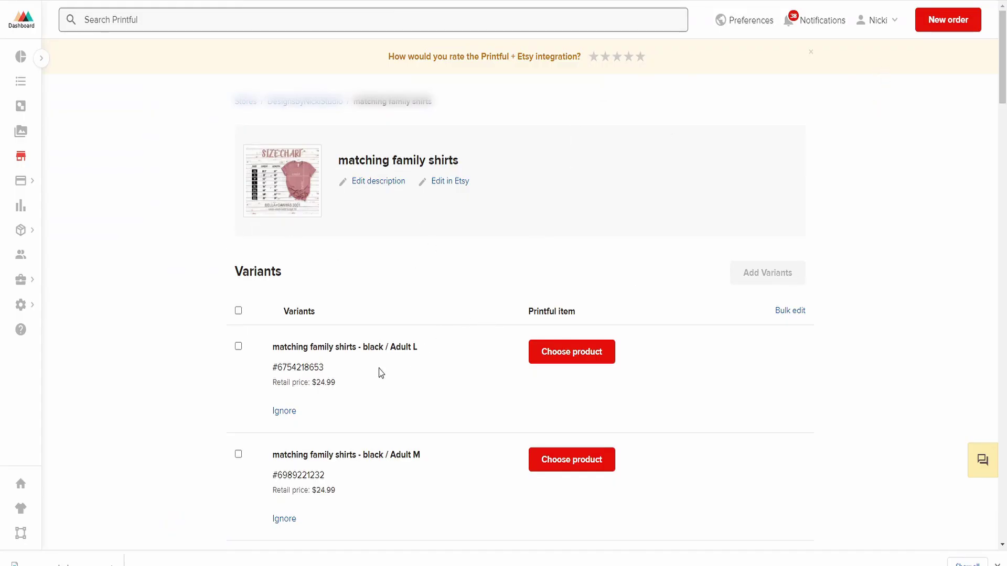
pyautogui.scroll(-2, 381, 374)
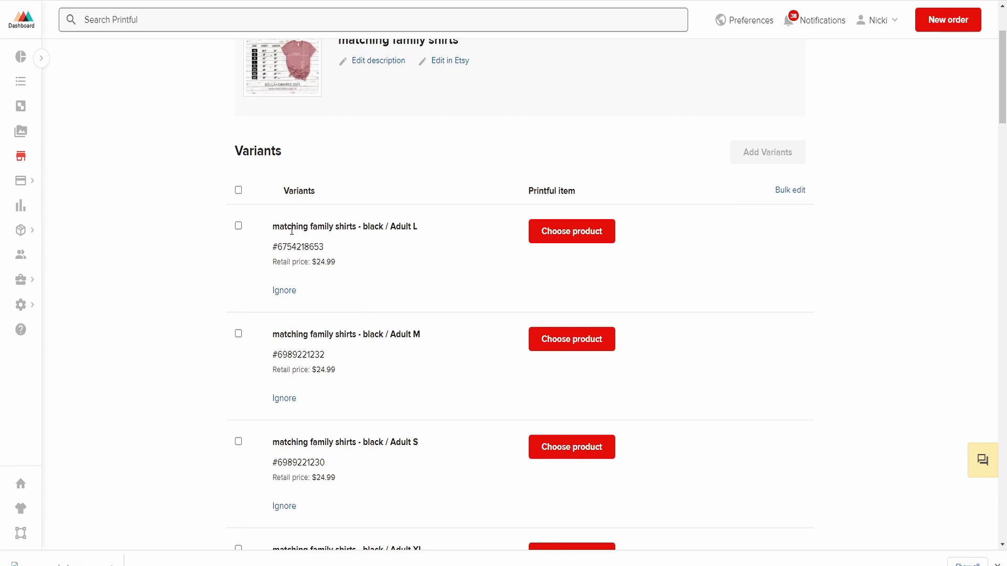
pyautogui.click(586, 236)
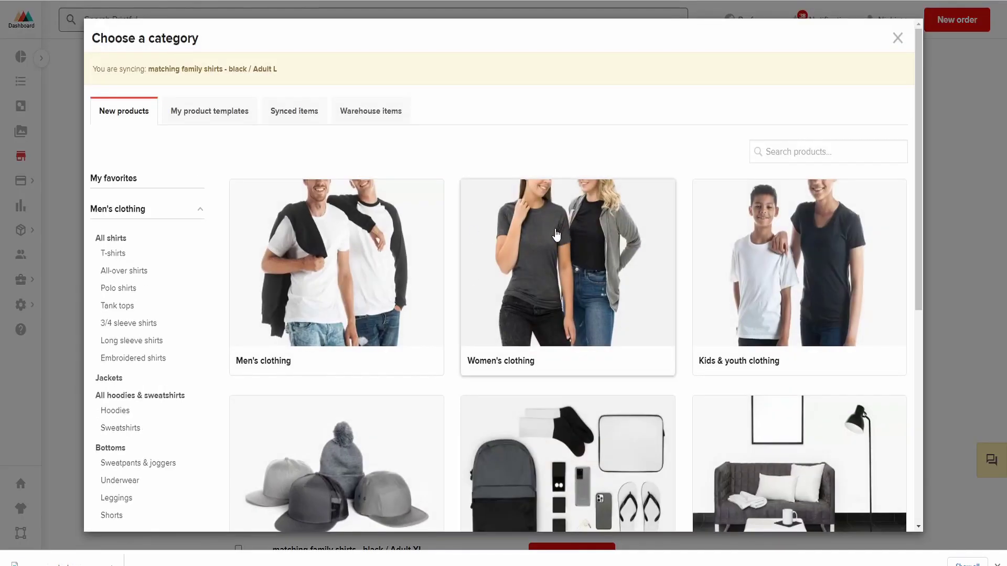
pyautogui.click(341, 283)
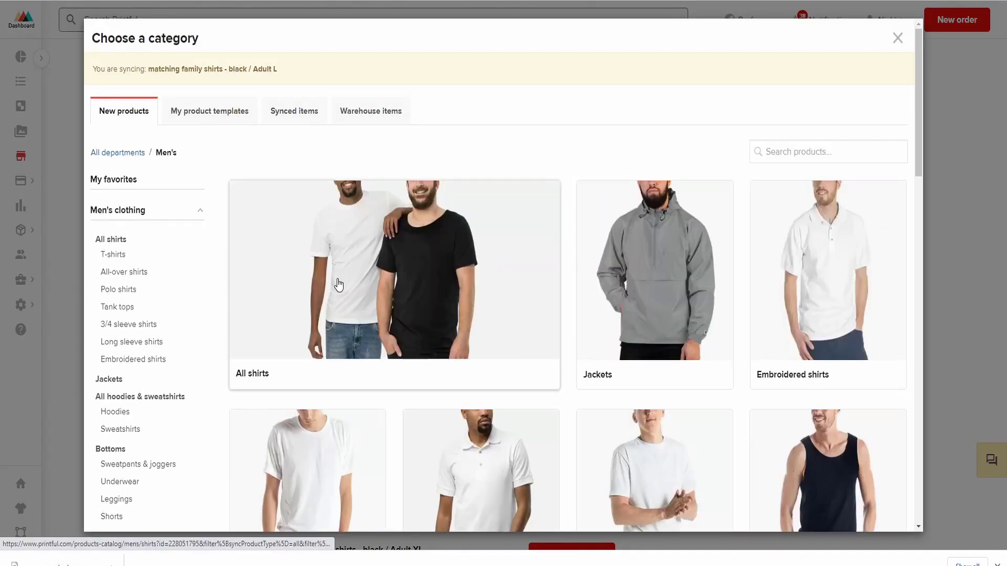
pyautogui.scroll(-5, 420, 308)
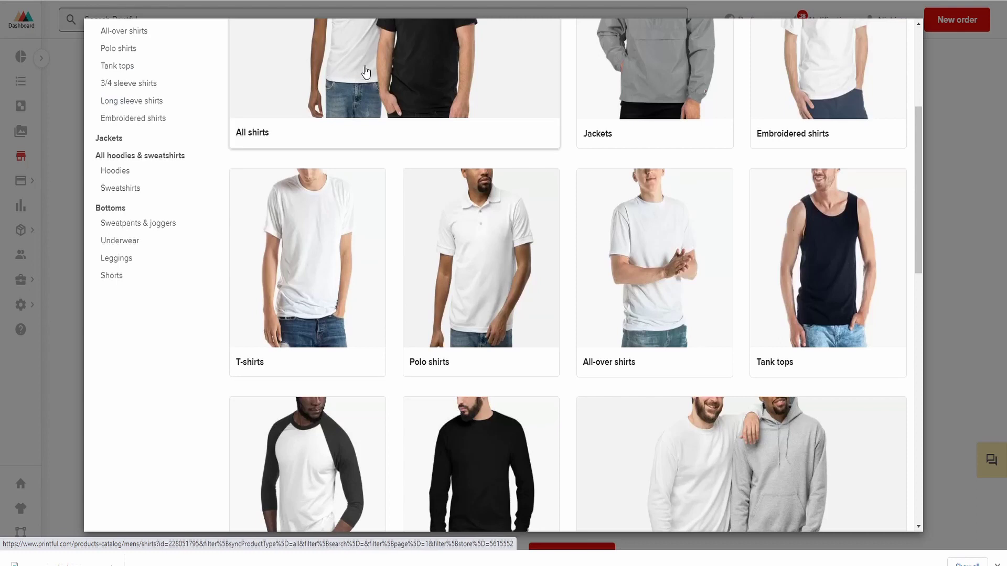
pyautogui.click(348, 281)
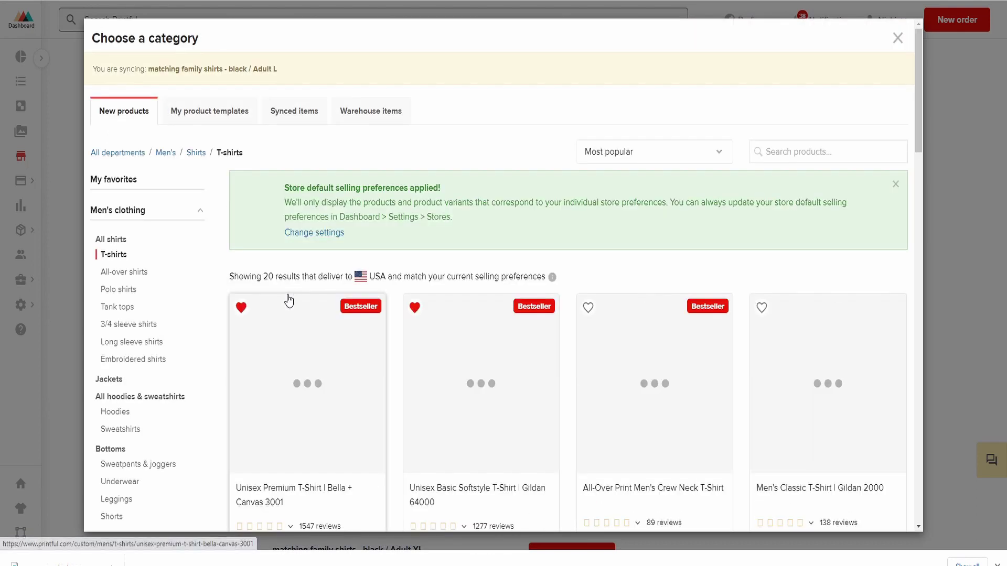
pyautogui.scroll(-3, 289, 300)
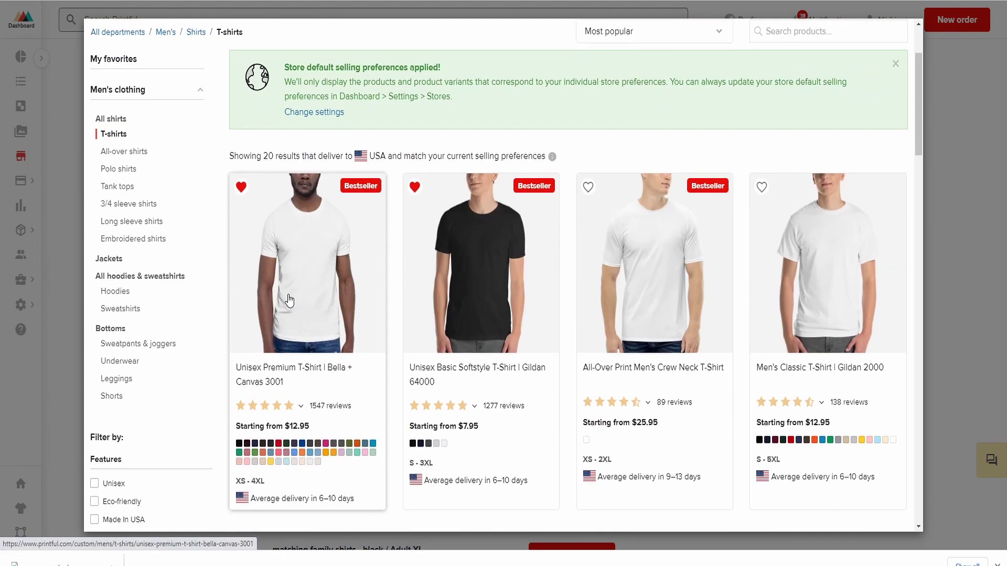
pyautogui.click(318, 285)
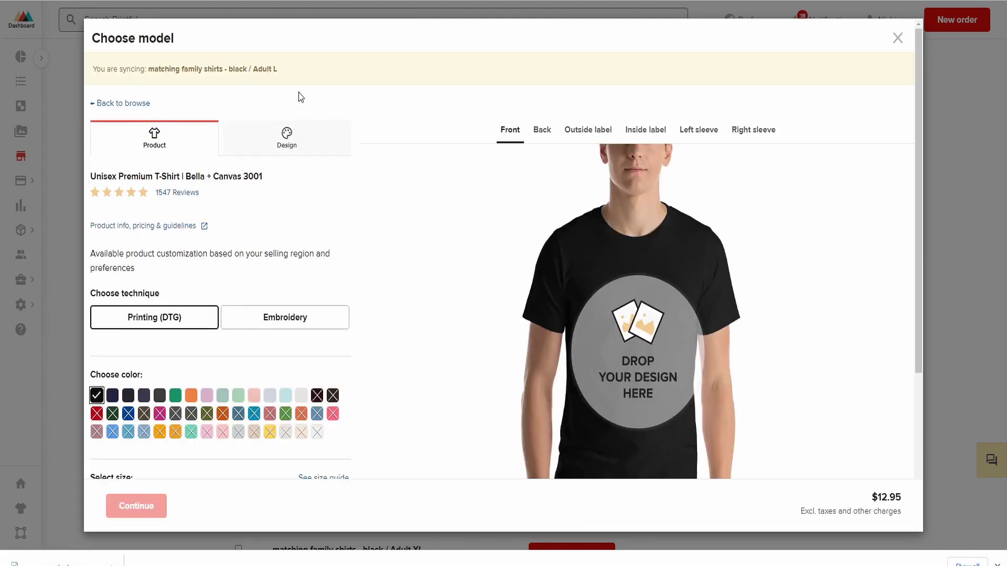
# Step: Place the your-text.png design file on the front of the black shirt
pyautogui.click(277, 141)
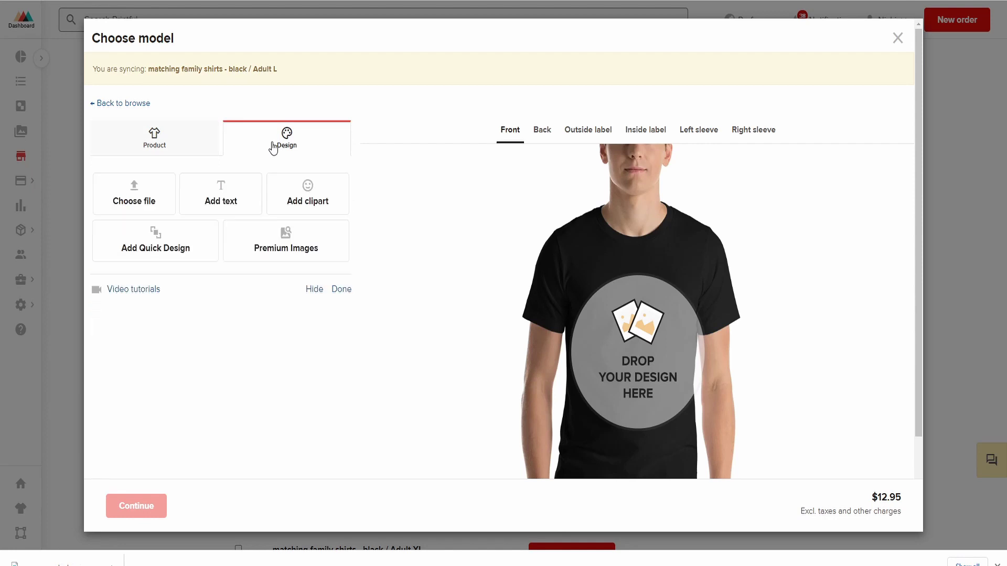
pyautogui.click(135, 199)
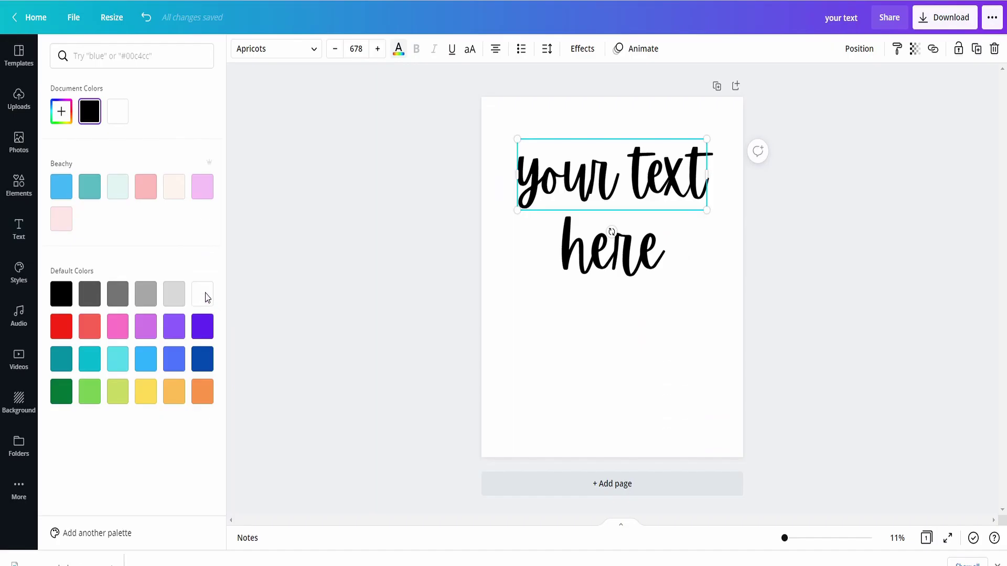
# Step: Switch to Canva and recolor both lines of the "your text here" design white
pyautogui.click(203, 294)
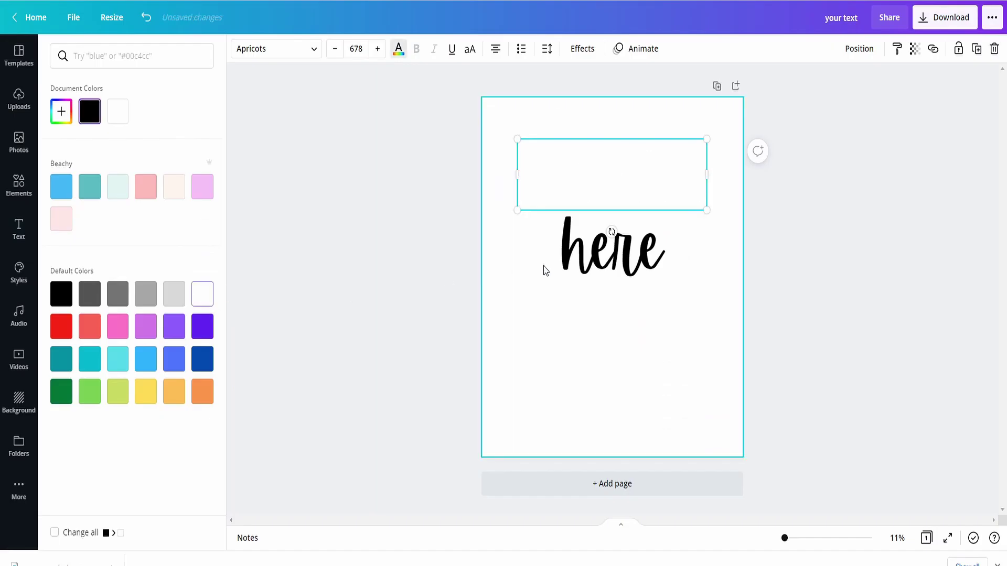
pyautogui.click(588, 247)
pyautogui.click(202, 294)
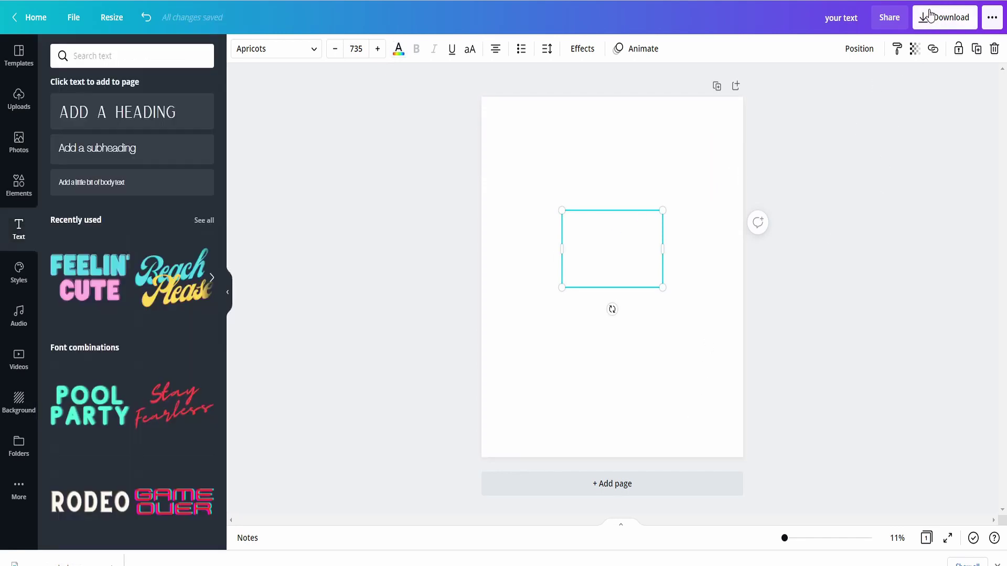
# Step: Download the white text design as a PNG with a transparent background
pyautogui.click(944, 17)
pyautogui.click(835, 170)
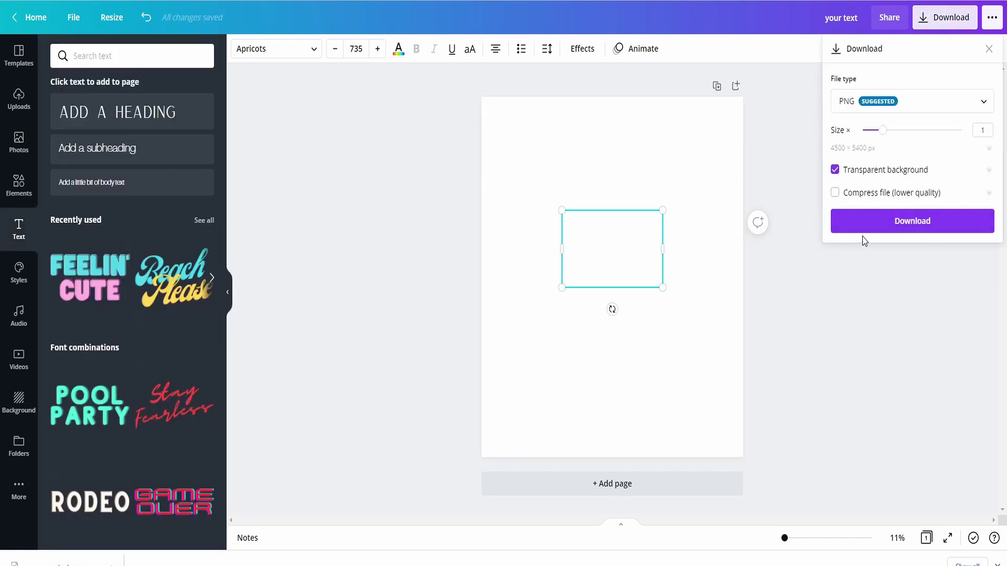
pyautogui.click(865, 229)
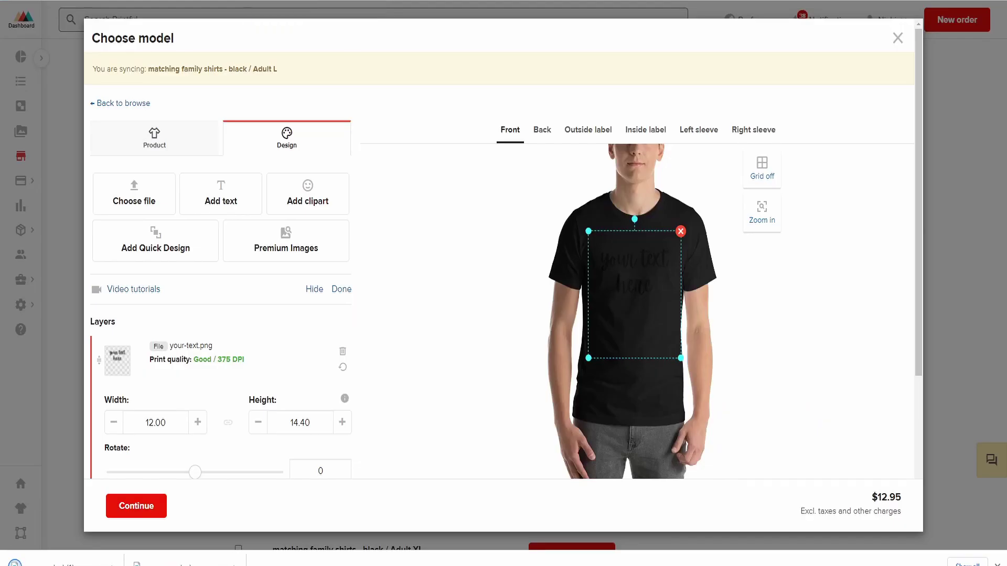
# Step: Switch to Printful and replace the black text design on the shirt front with the your-text-(1).png file
pyautogui.click(681, 231)
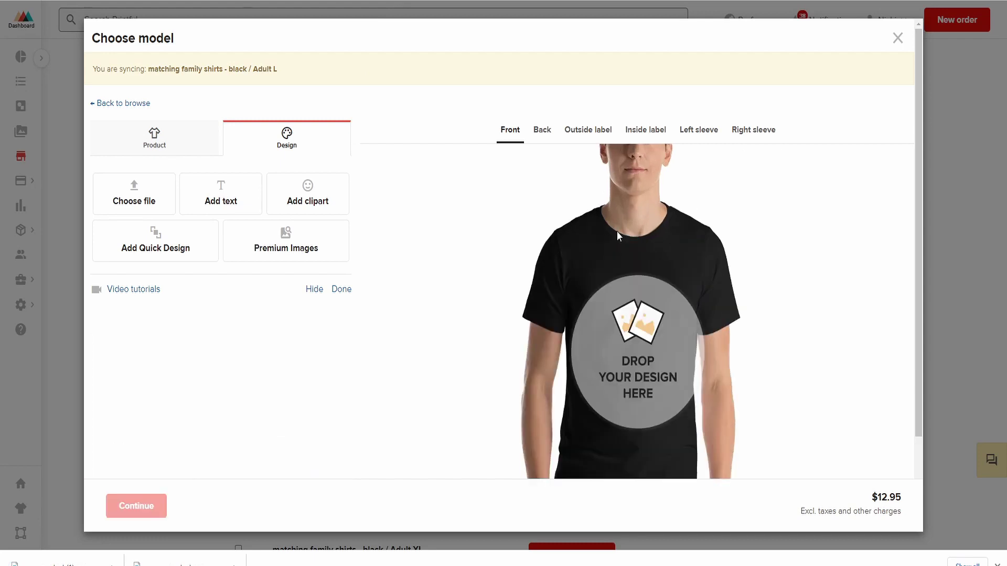
pyautogui.click(173, 208)
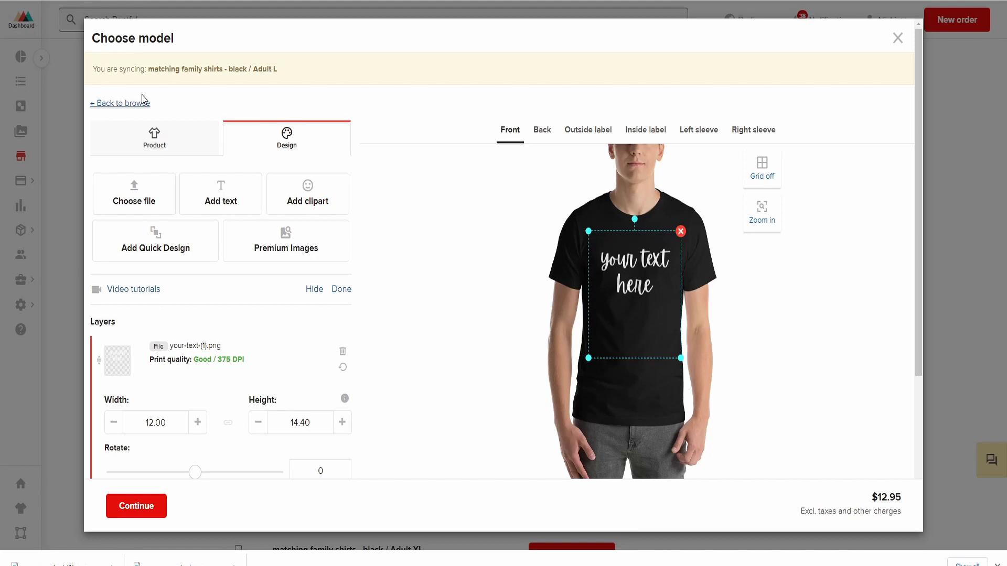
# Step: Set the black shirt's size to L, check the design placement, and submit the Adult L variant for syncing
pyautogui.click(155, 139)
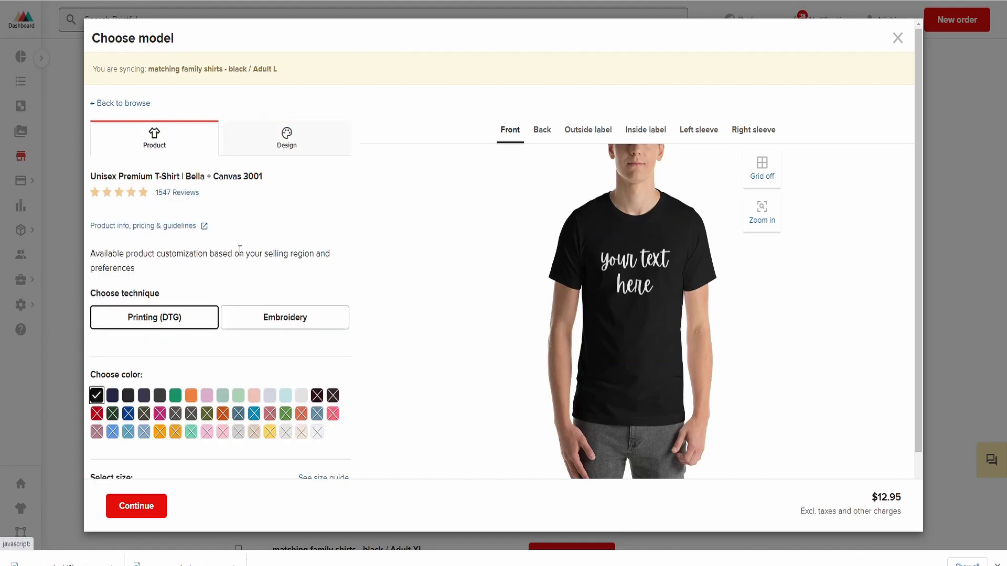
pyautogui.scroll(-2, 371, 445)
pyautogui.scroll(2, 550, 242)
pyautogui.scroll(-2, 453, 383)
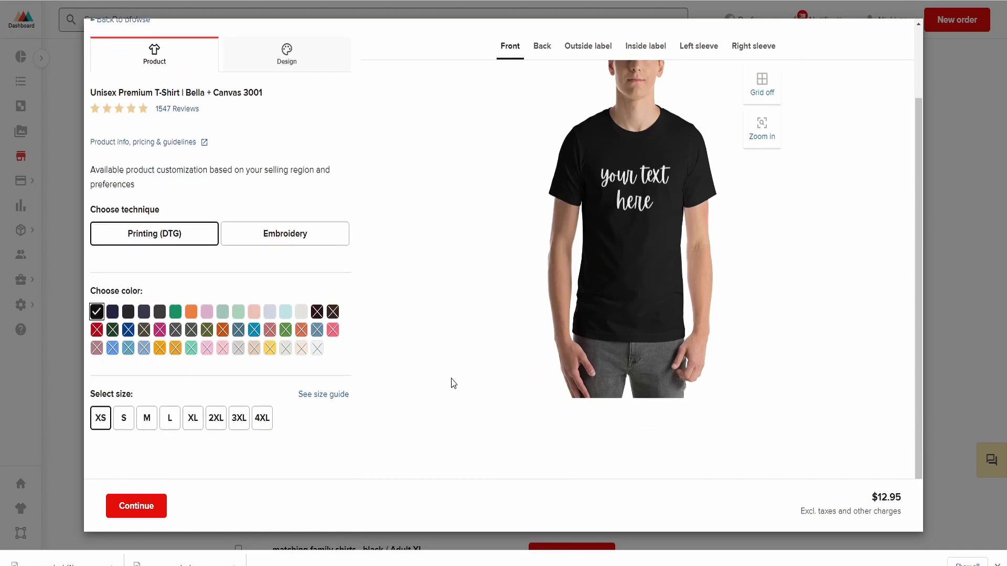
pyautogui.click(171, 420)
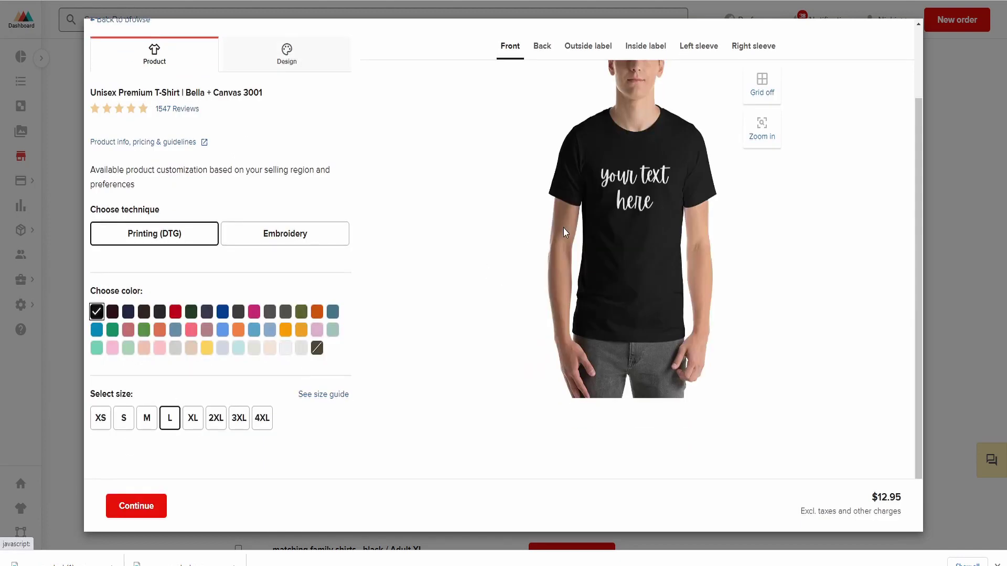
pyautogui.click(646, 197)
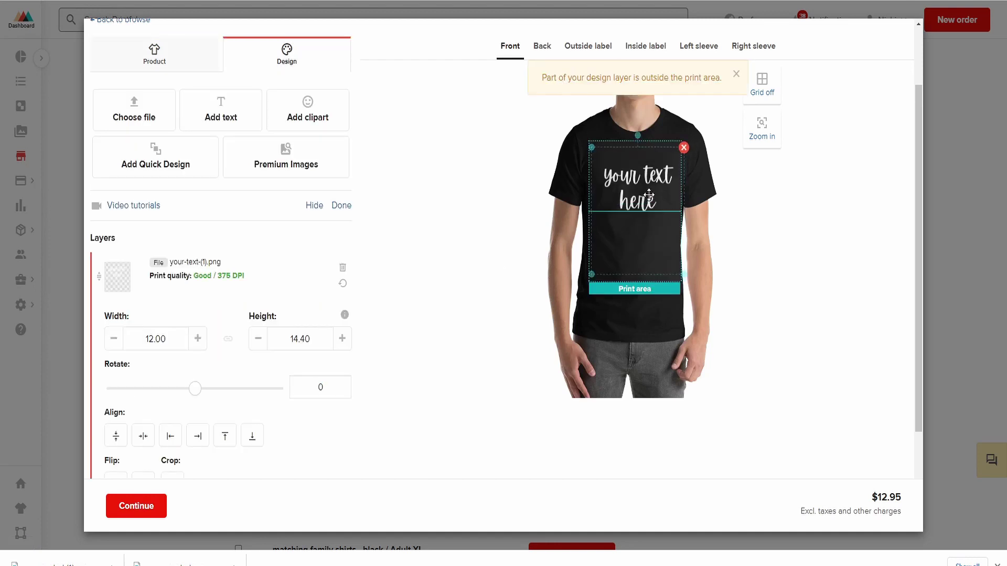
pyautogui.scroll(-3, 191, 361)
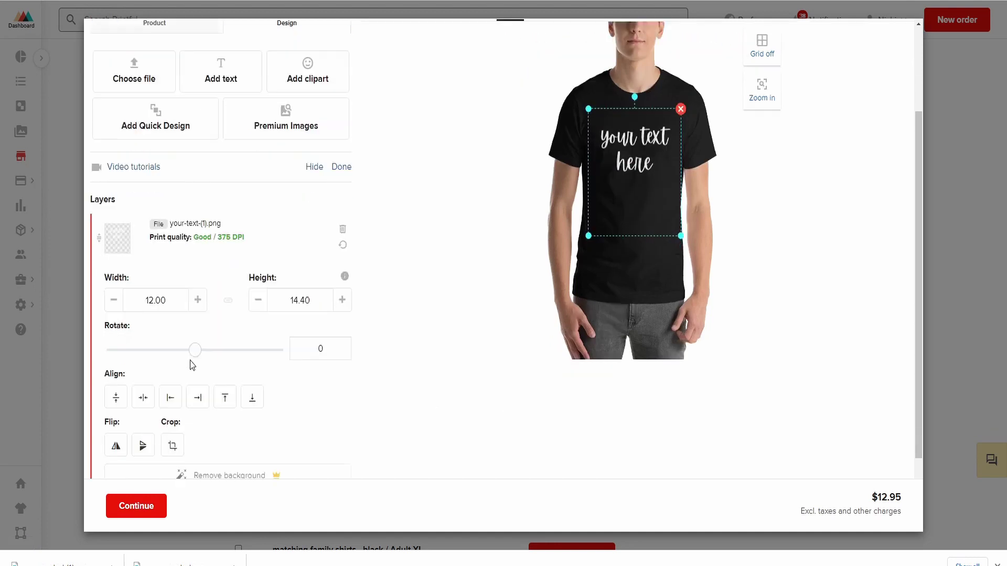
pyautogui.click(137, 506)
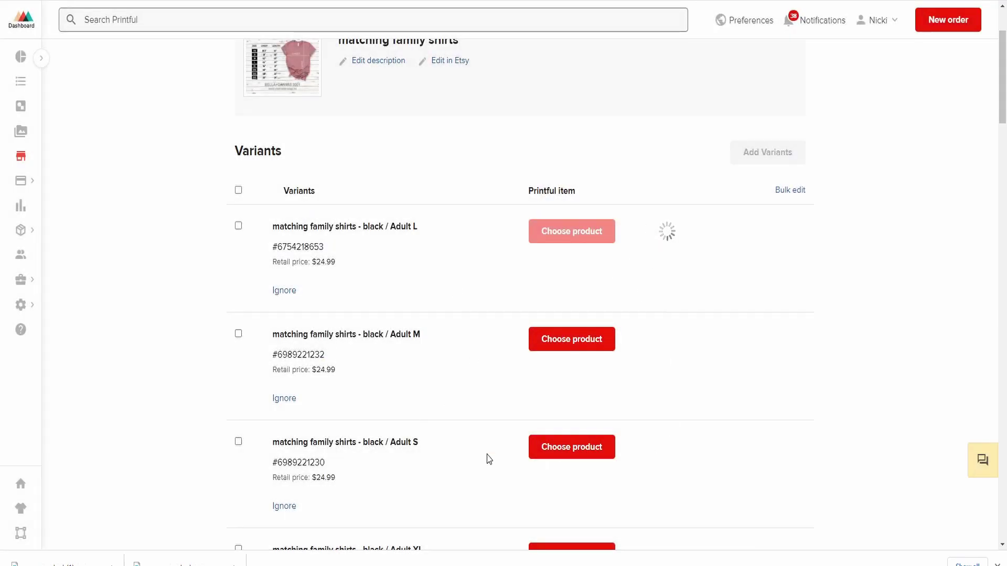
# Step: Sync the black / Adult XL variant to the same Bella + Canvas 3001 shirt design in size XL
pyautogui.scroll(-3, 498, 341)
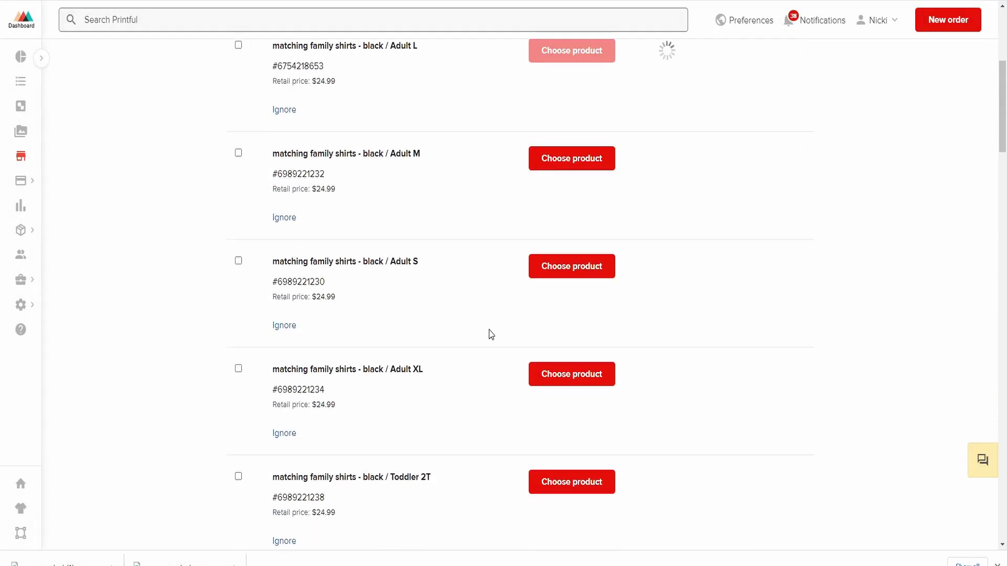
pyautogui.scroll(-1, 434, 438)
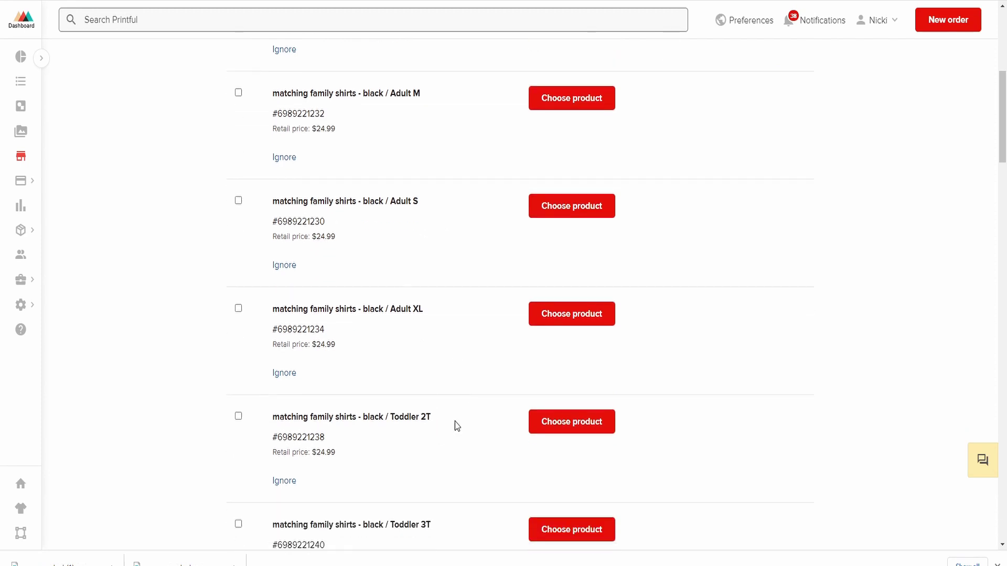
pyautogui.click(575, 327)
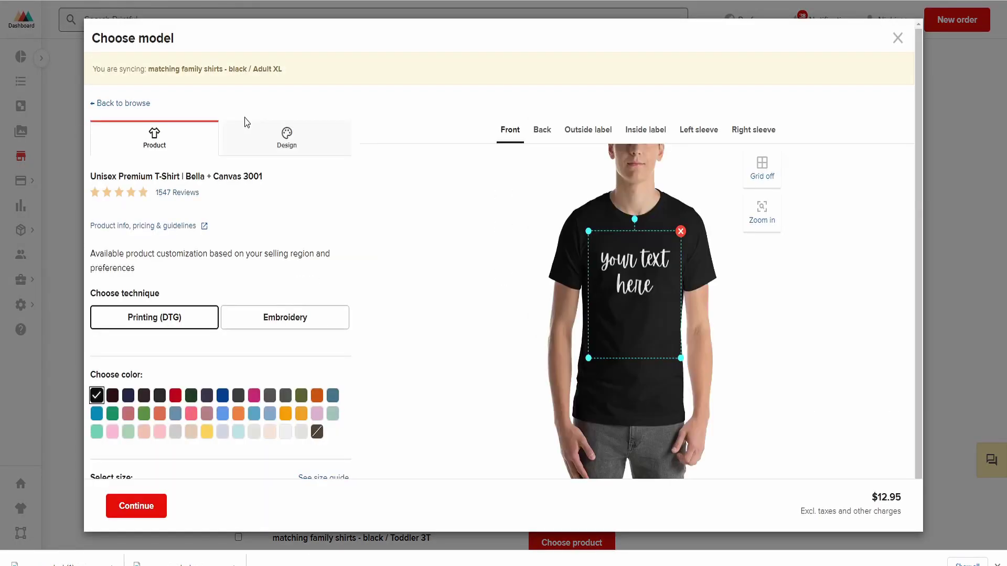
pyautogui.scroll(-1, 173, 423)
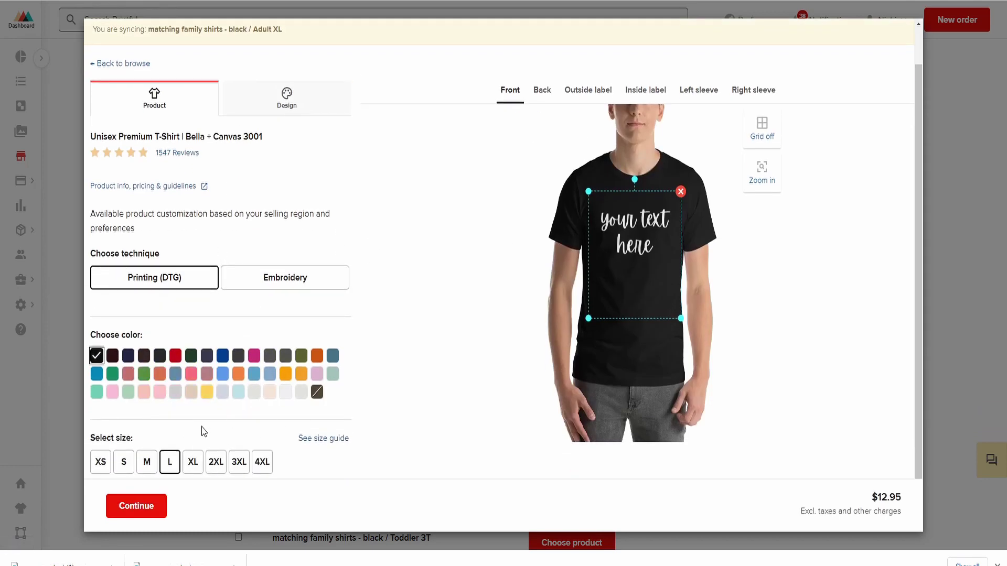
pyautogui.click(193, 462)
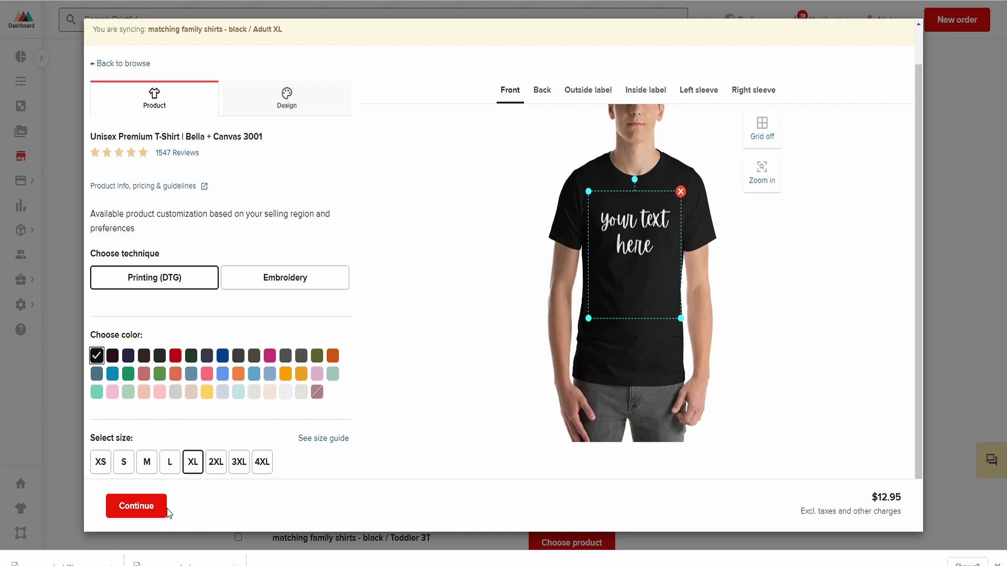
pyautogui.click(163, 508)
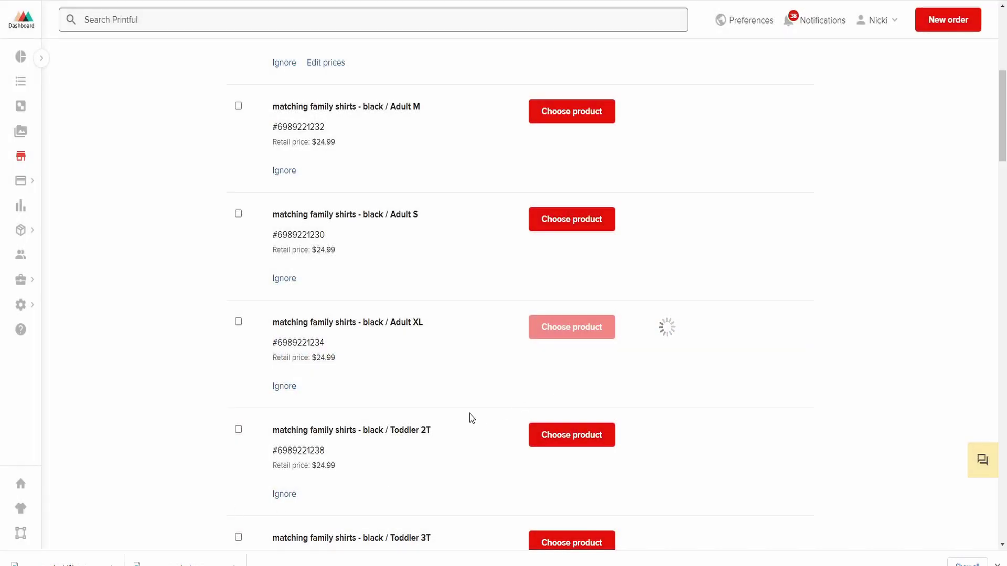
# Step: For the black / Toddler 2T variant, choose the Toddler Premium Tee | Bella + Canvas 3001T from the Kids & youth T-shirts
pyautogui.click(562, 438)
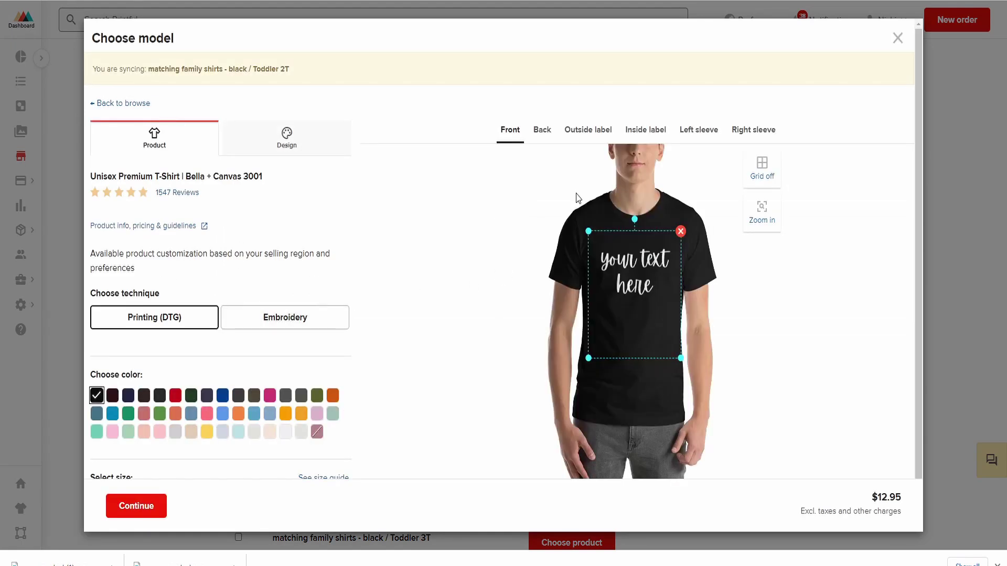
pyautogui.click(125, 104)
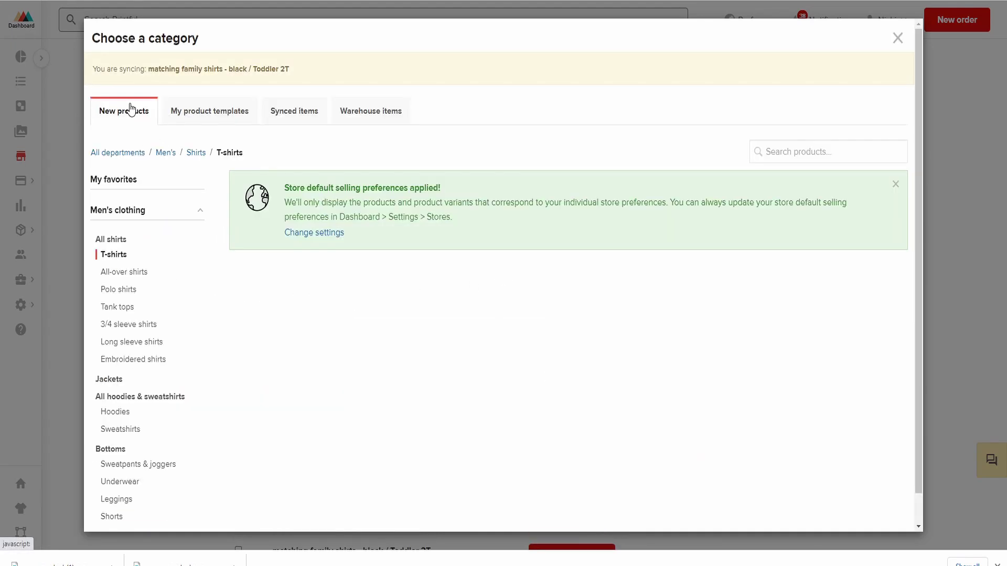
pyautogui.scroll(-8, 168, 344)
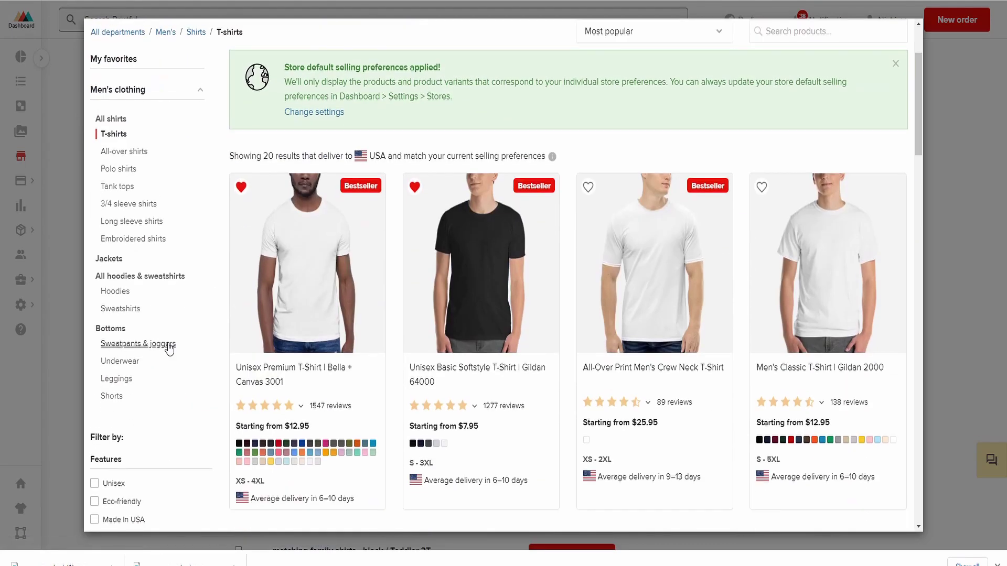
pyautogui.scroll(8, 170, 348)
pyautogui.click(137, 159)
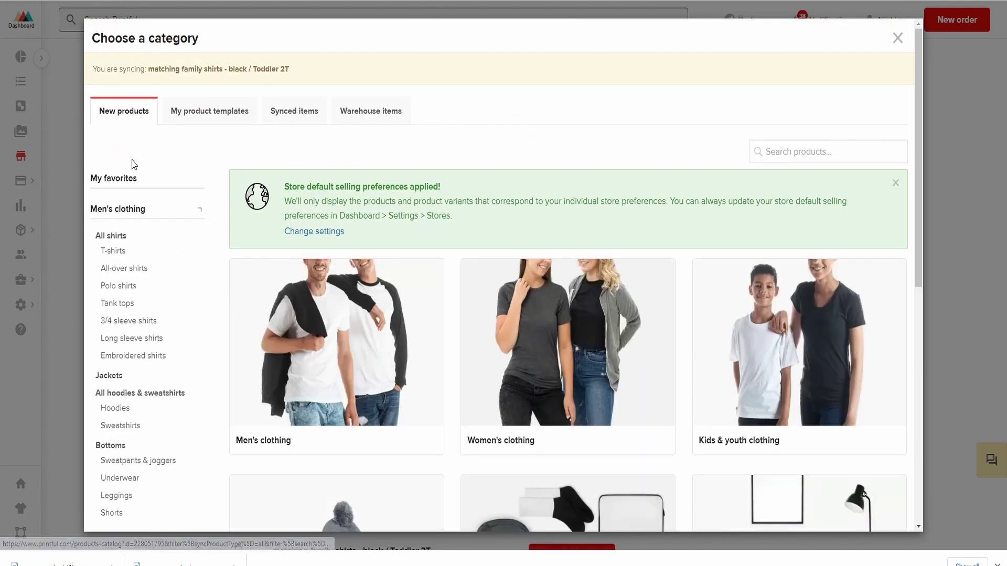
pyautogui.click(766, 357)
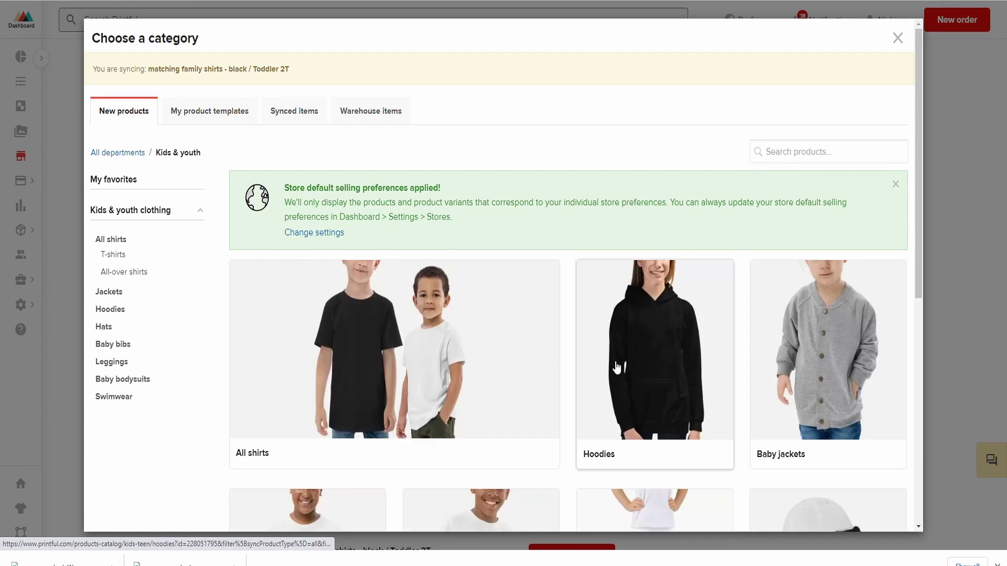
pyautogui.scroll(-4, 623, 360)
pyautogui.click(334, 393)
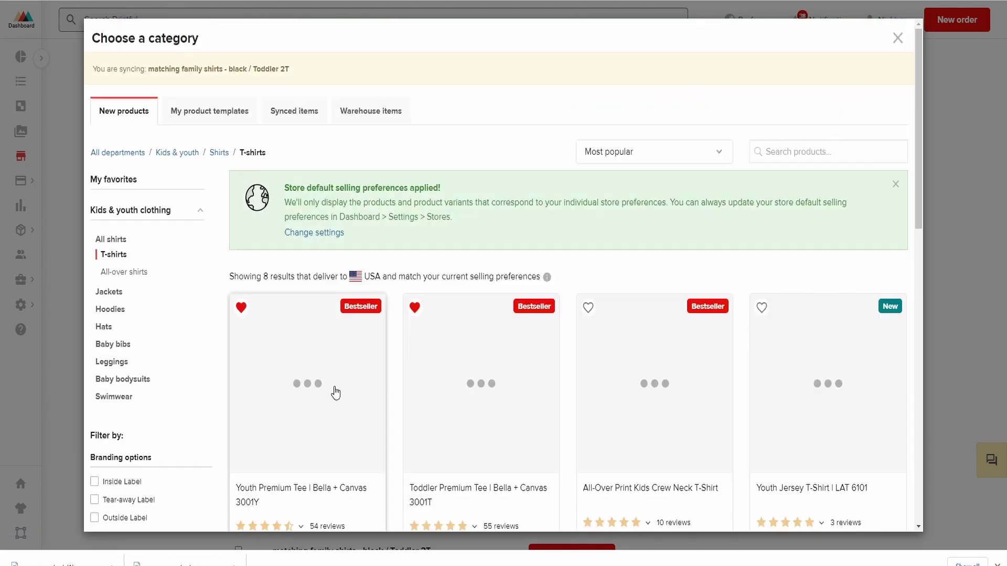
pyautogui.scroll(-4, 475, 257)
pyautogui.click(475, 257)
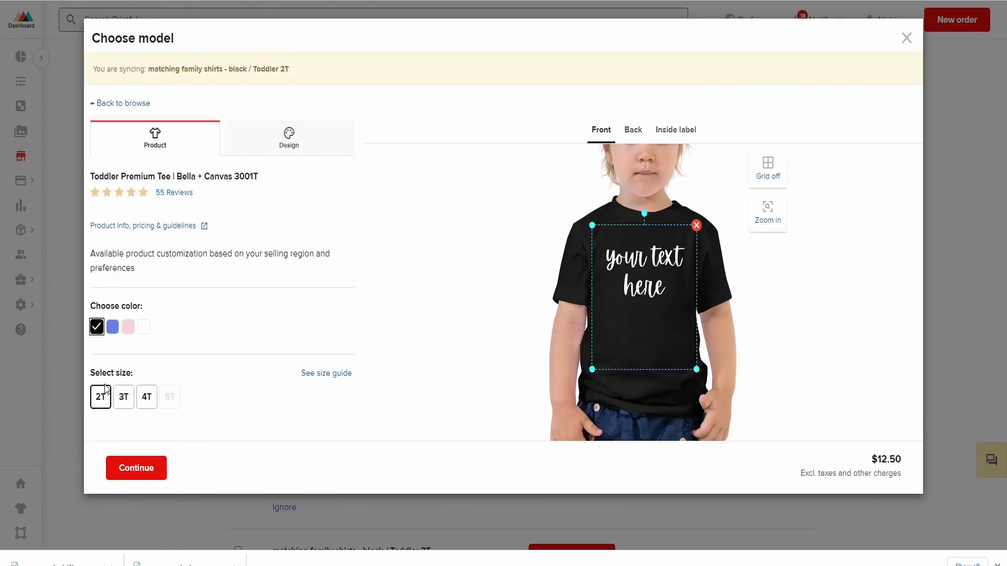
# Step: Submit the black / Toddler 2T variant in size 2T and open product selection for the black / Youth L variant
pyautogui.click(142, 473)
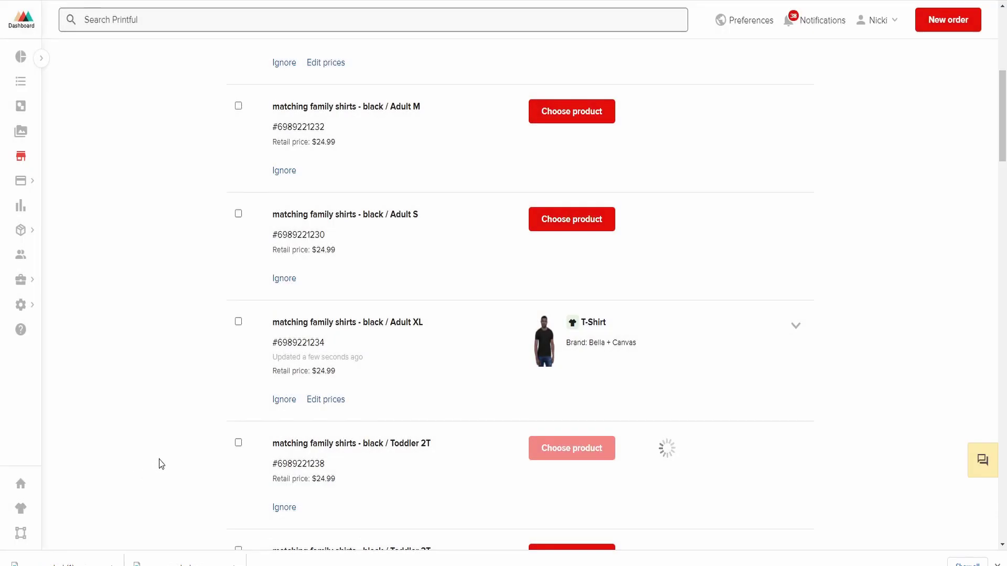
pyautogui.scroll(-4, 469, 425)
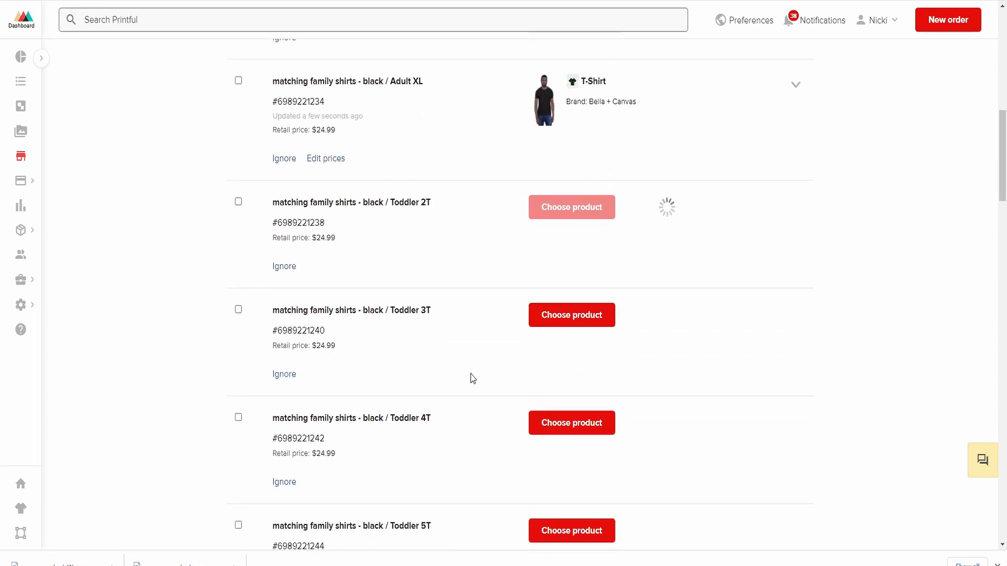
pyautogui.scroll(-3, 456, 382)
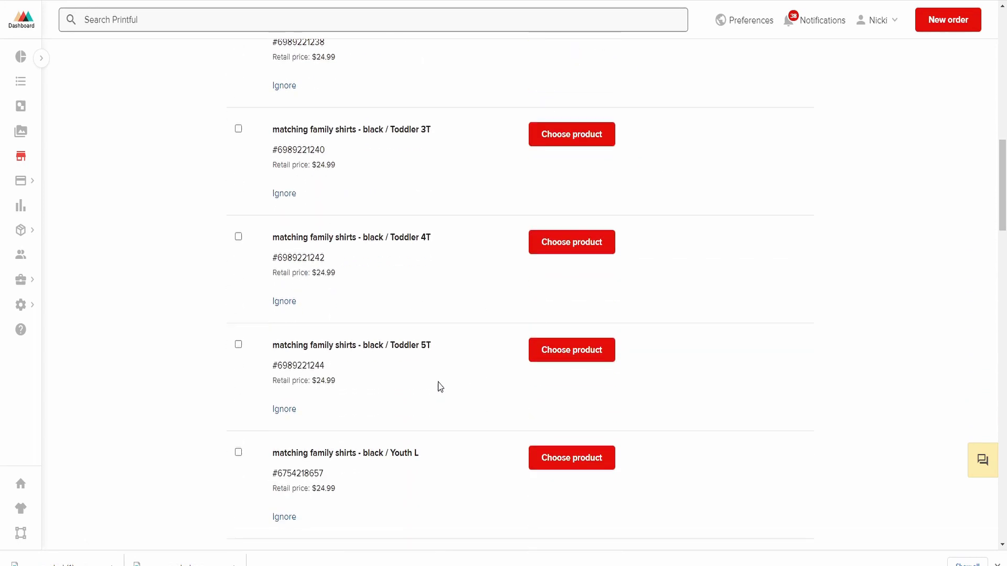
pyautogui.click(561, 470)
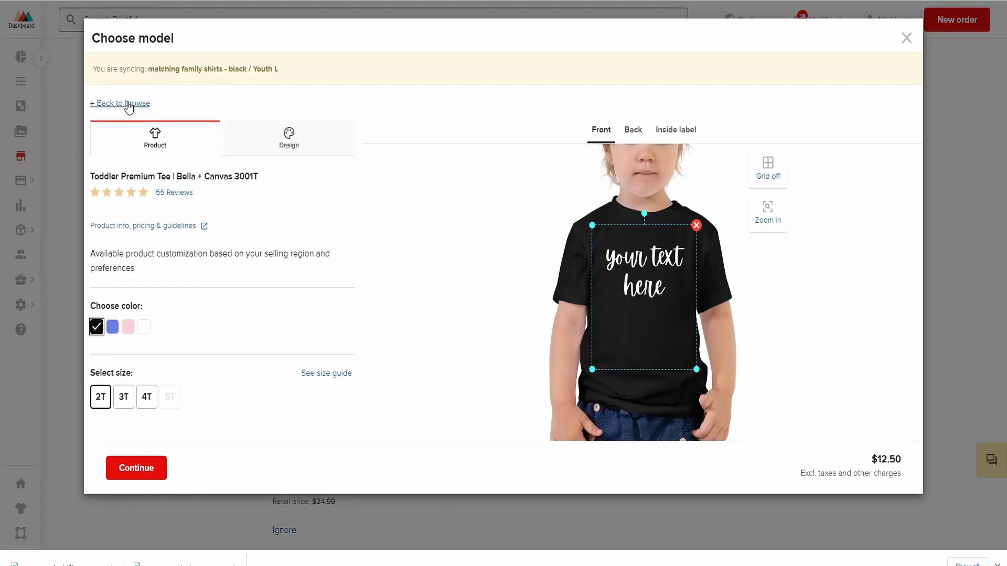
# Step: Choose the Youth Premium Tee | Bella + Canvas 3001Y in size L and submit the black / Youth L variant for syncing
pyautogui.click(125, 103)
pyautogui.scroll(-5, 383, 400)
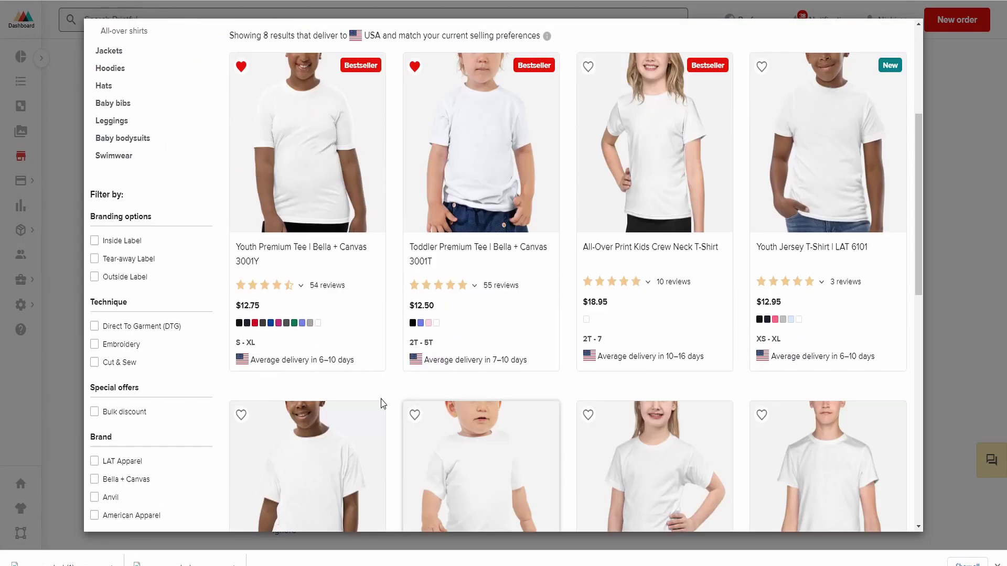
pyautogui.click(266, 180)
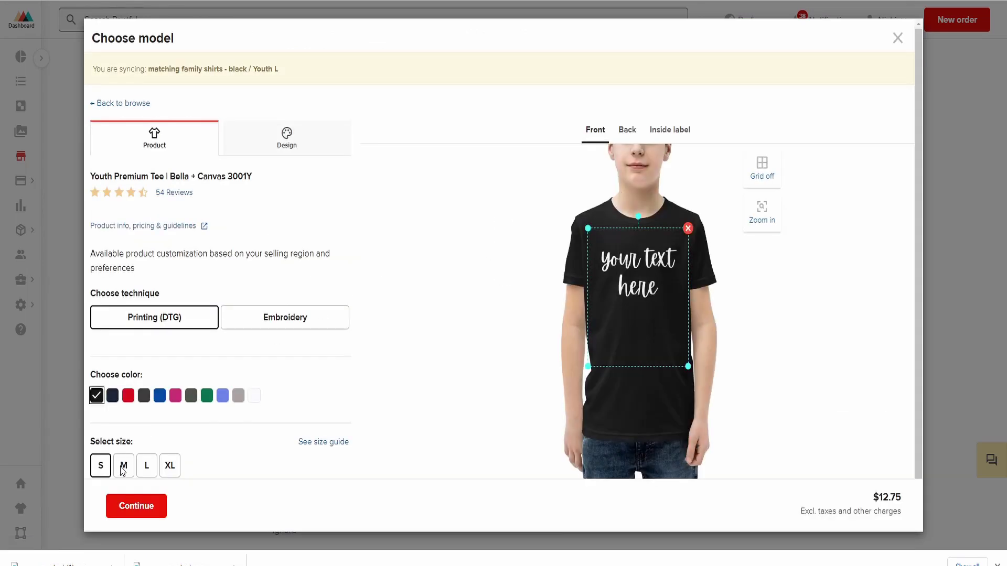
pyautogui.click(147, 467)
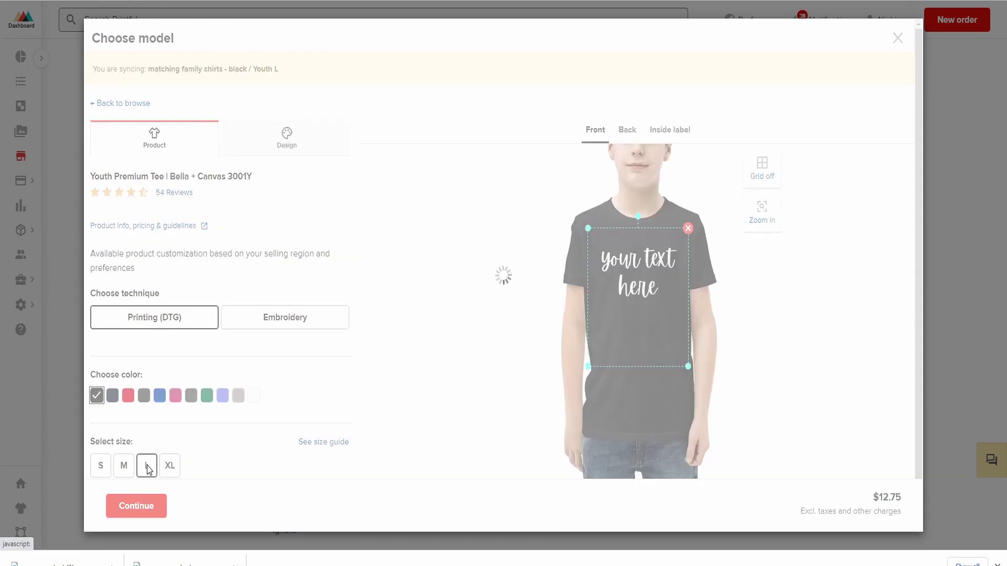
pyautogui.click(137, 504)
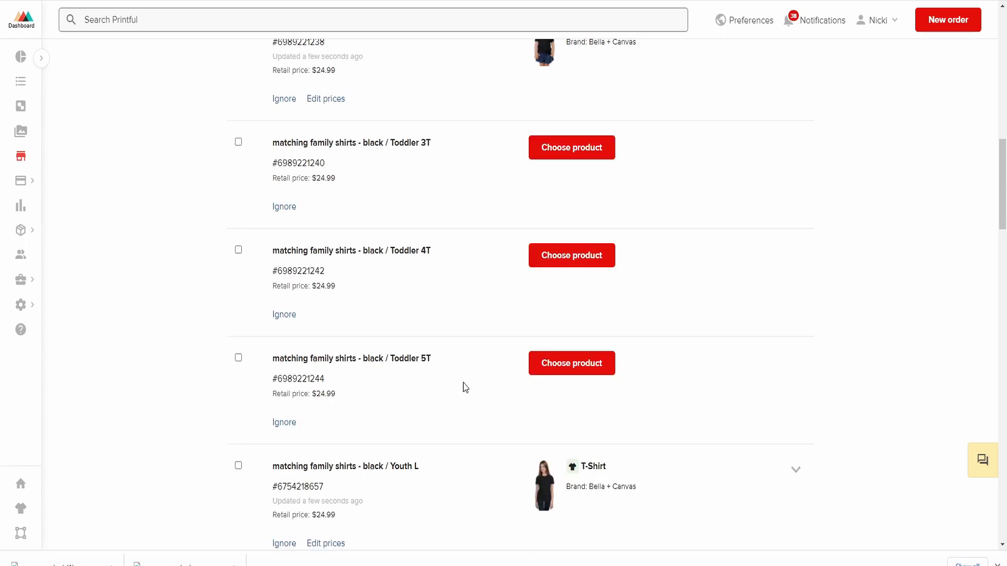
# Step: For the heather gray / Toddler 2T variant, choose the Toddler Premium Tee | Bella + Canvas 3001T
pyautogui.scroll(5, 369, 457)
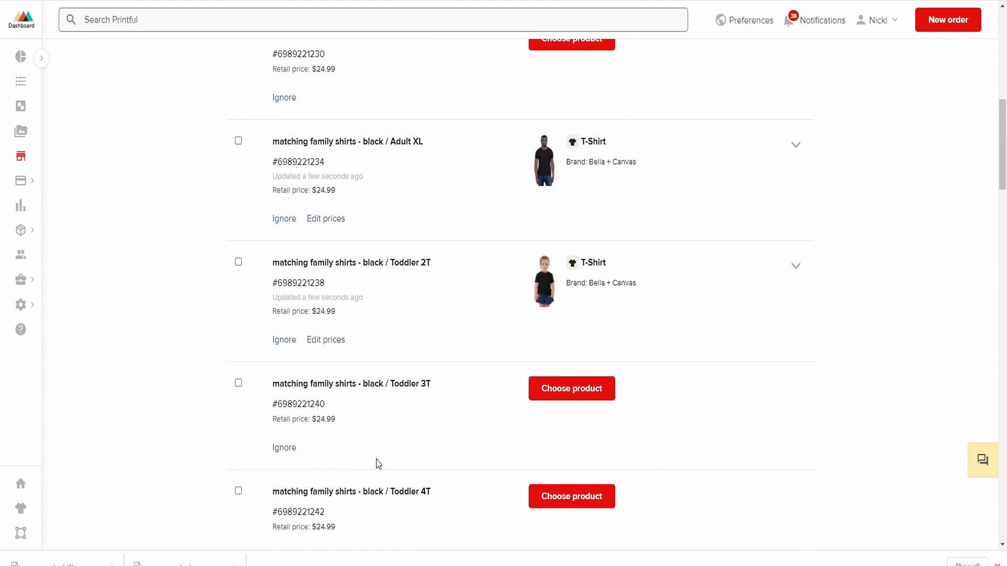
pyautogui.scroll(8, 531, 374)
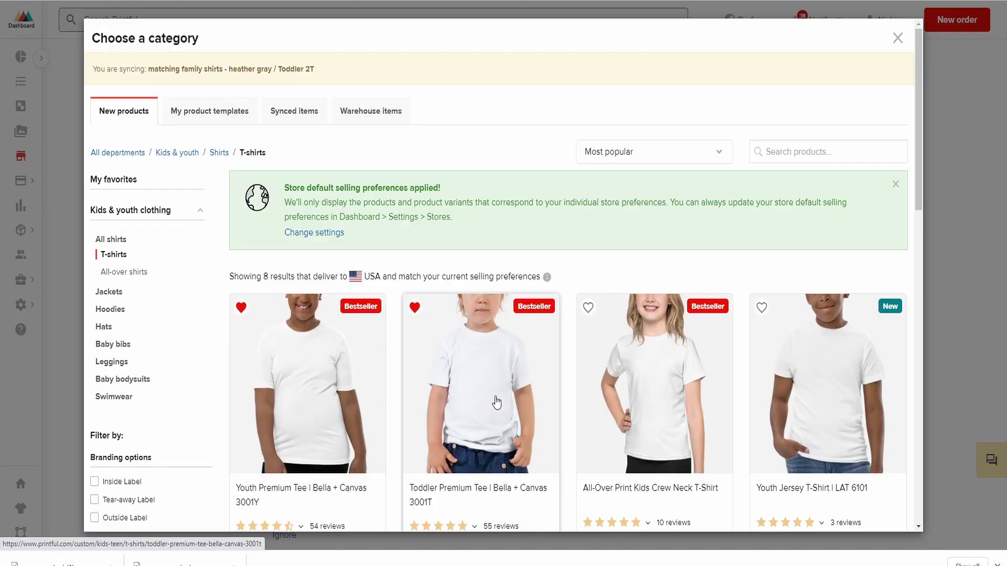
pyautogui.click(480, 394)
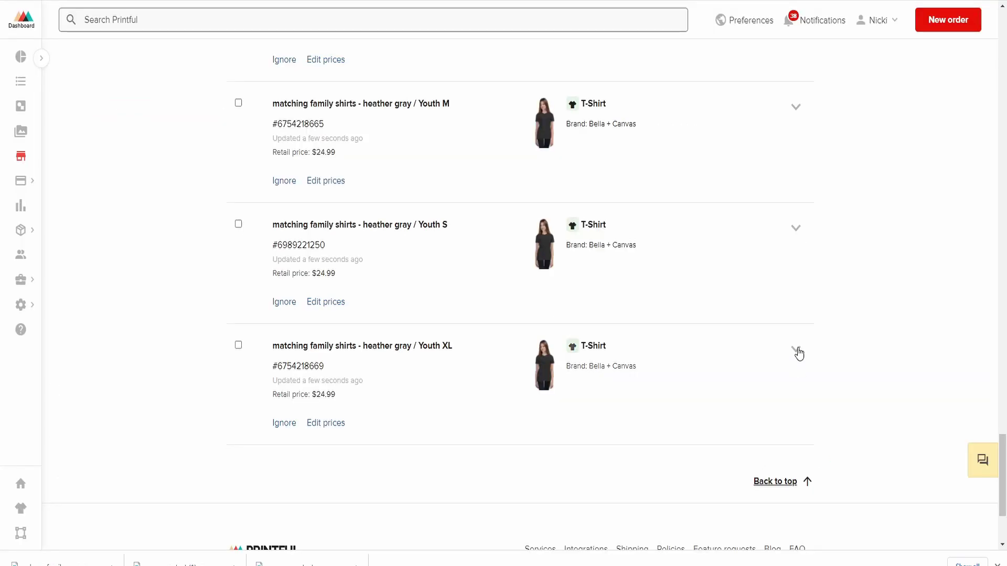
# Step: Expand the heather gray / Youth XL and black / Adult S variants and check their synced color, size, and design
pyautogui.click(796, 351)
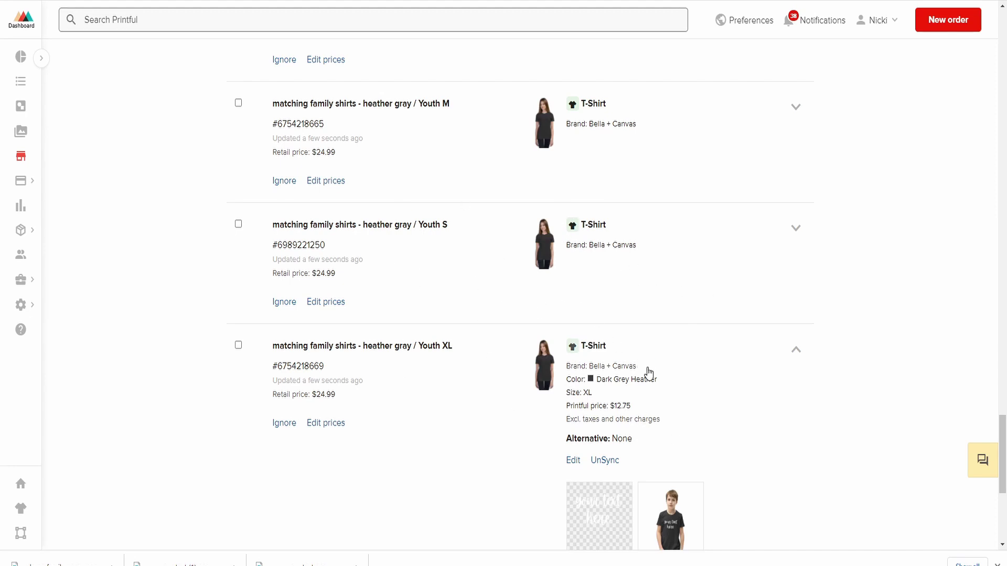
pyautogui.scroll(3, 650, 373)
pyautogui.scroll(12, 614, 401)
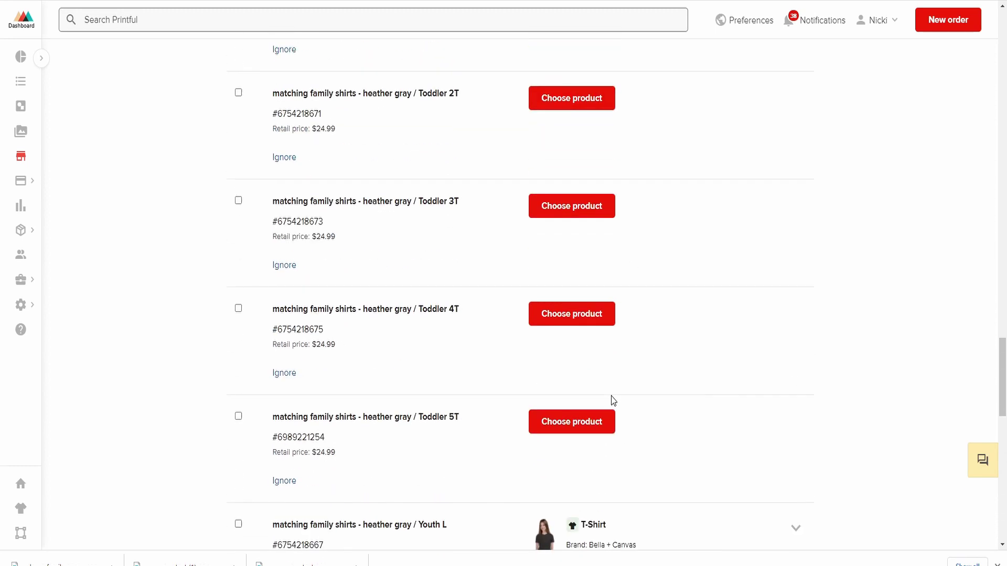
pyautogui.click(796, 350)
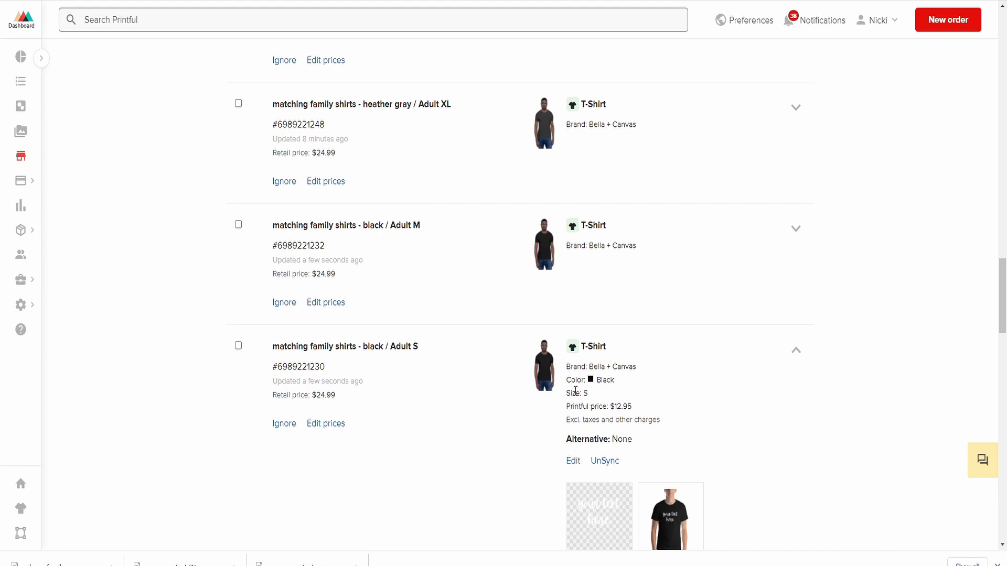
pyautogui.scroll(3, 666, 443)
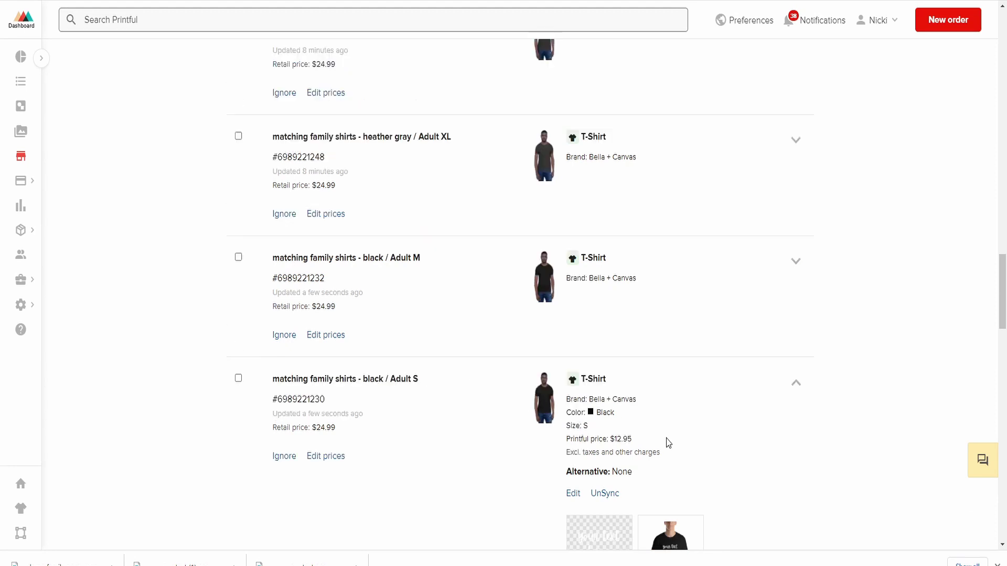
pyautogui.scroll(-5, 669, 461)
pyautogui.scroll(13, 726, 432)
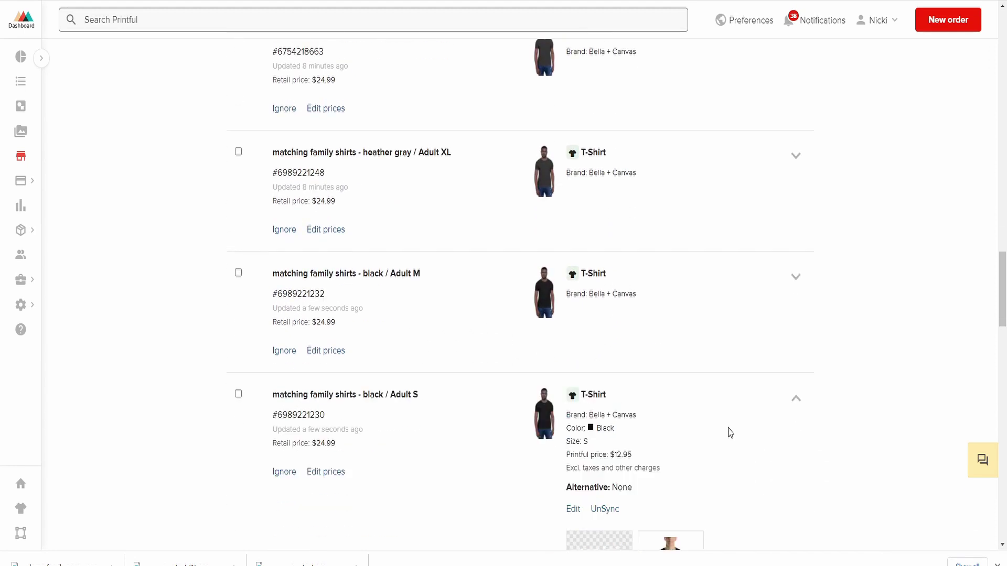
pyautogui.scroll(10, 670, 423)
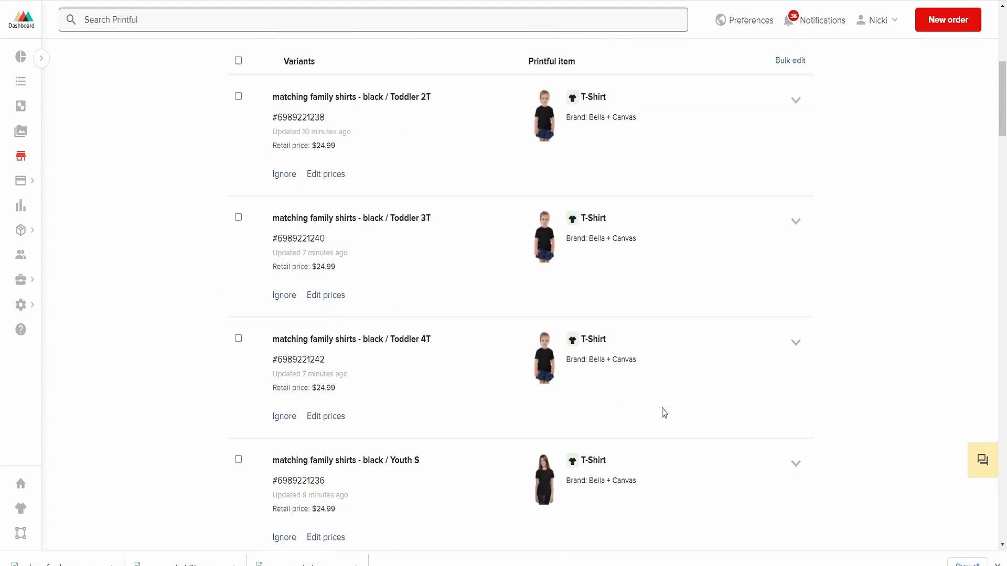
# Step: Select the black / Toddler 2T variant, resubmit its print file with the Boy's mockups style, and deselect the variant
pyautogui.scroll(6, 663, 399)
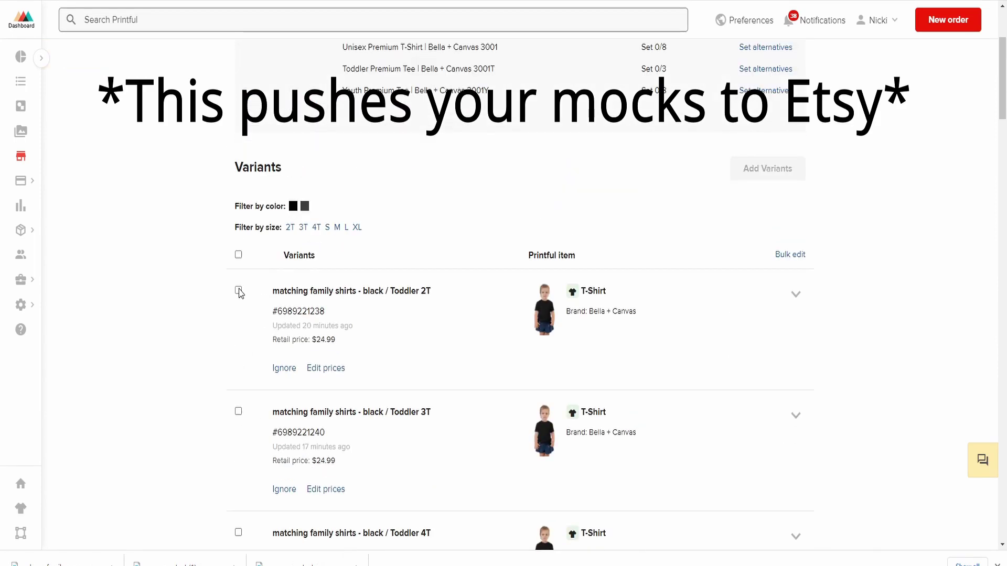
pyautogui.click(239, 291)
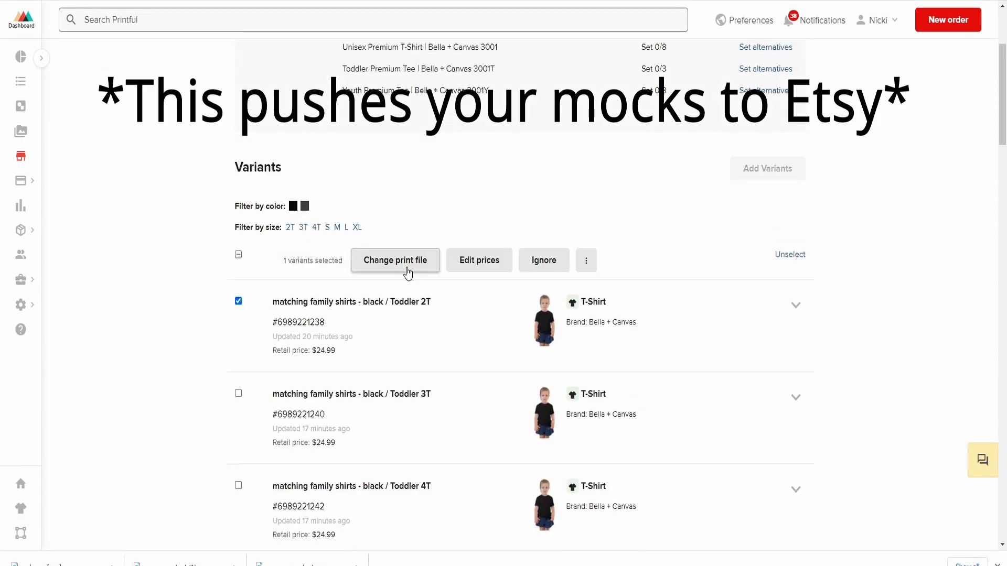
pyautogui.click(396, 278)
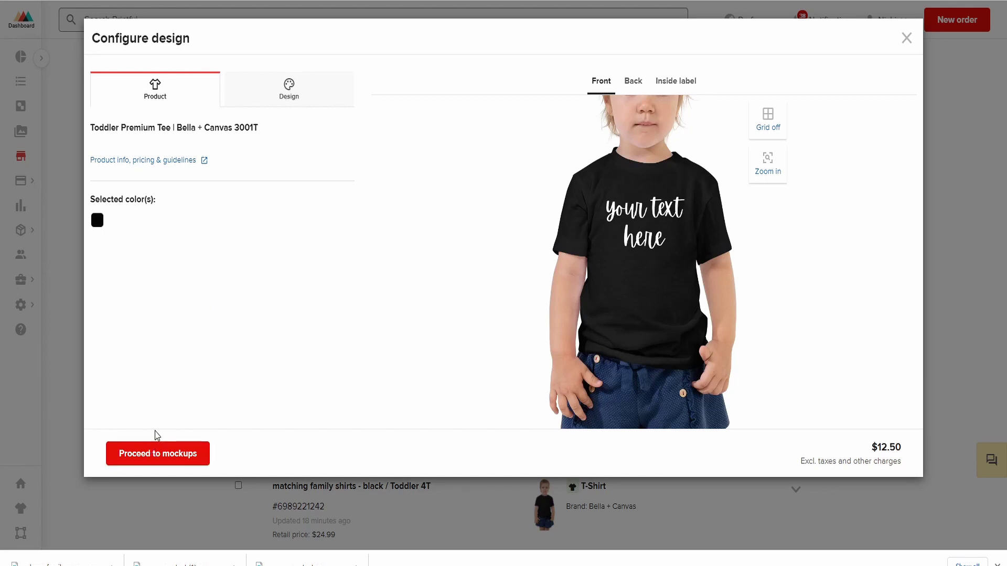
pyautogui.click(153, 455)
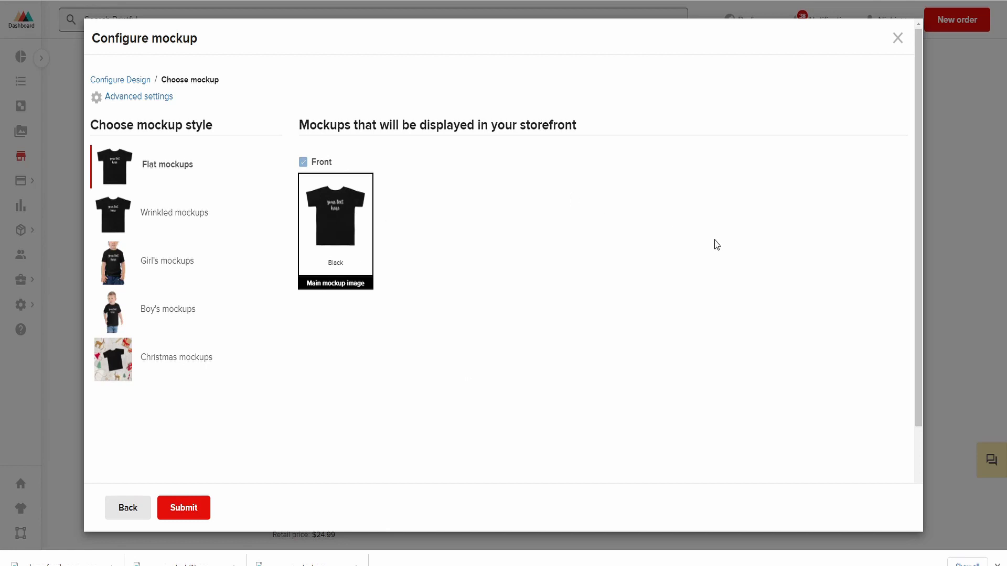
pyautogui.click(120, 269)
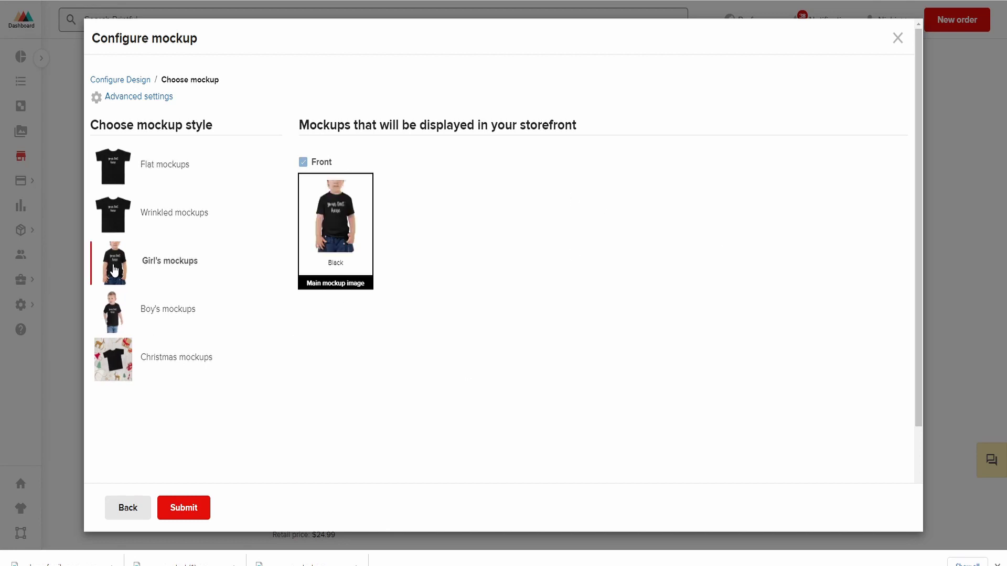
pyautogui.click(118, 318)
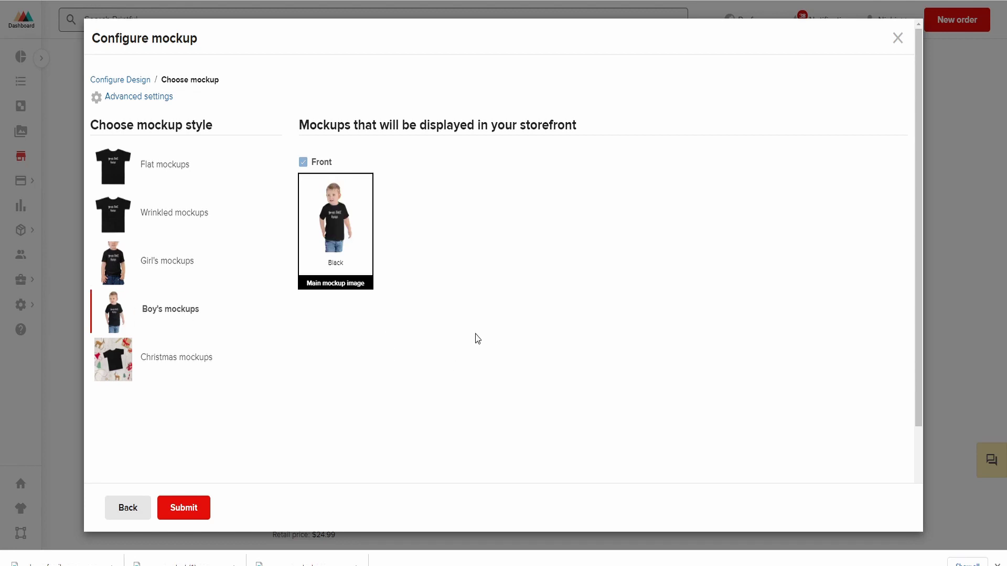
pyautogui.click(184, 508)
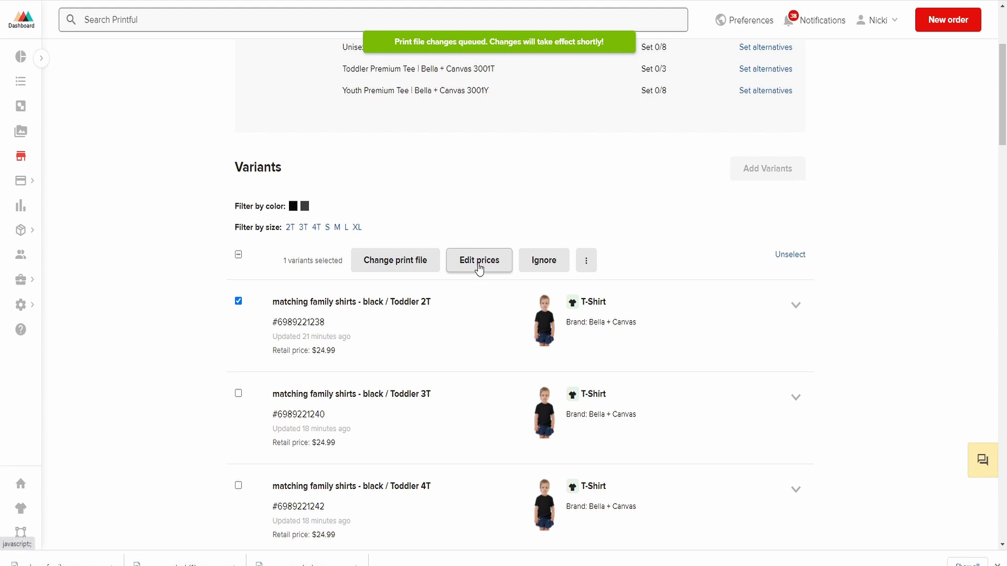
pyautogui.scroll(-2, 238, 292)
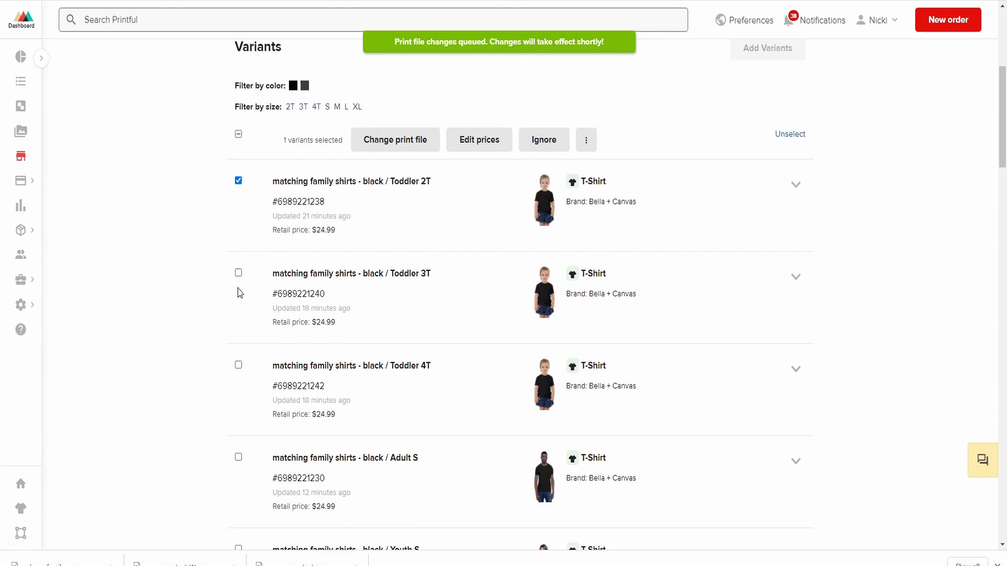
pyautogui.click(238, 181)
# Step: Select the black / Adult M variant and start changing its print file to generate its mockup
pyautogui.scroll(-6, 262, 341)
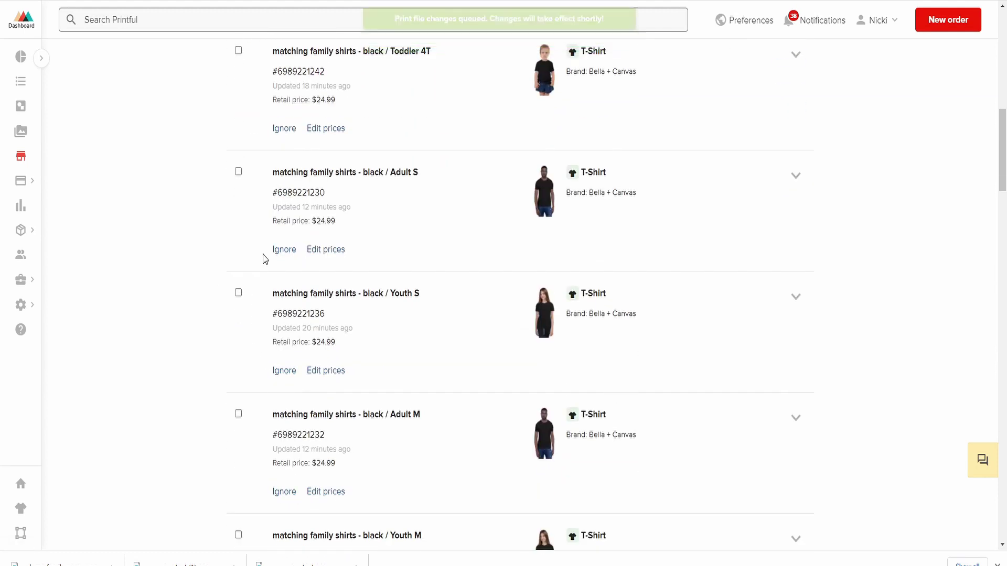
pyautogui.scroll(-1, 294, 337)
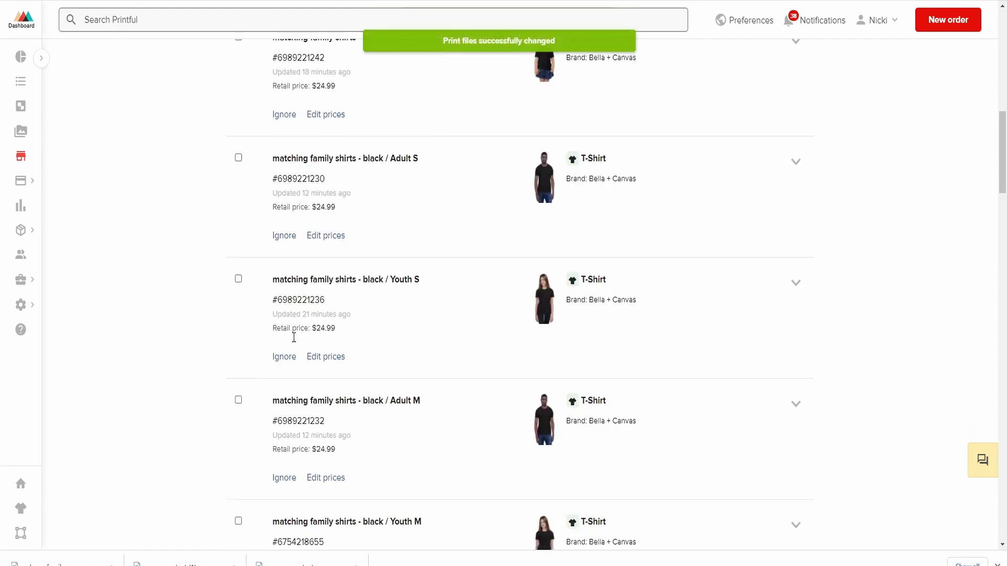
pyautogui.scroll(-2, 294, 338)
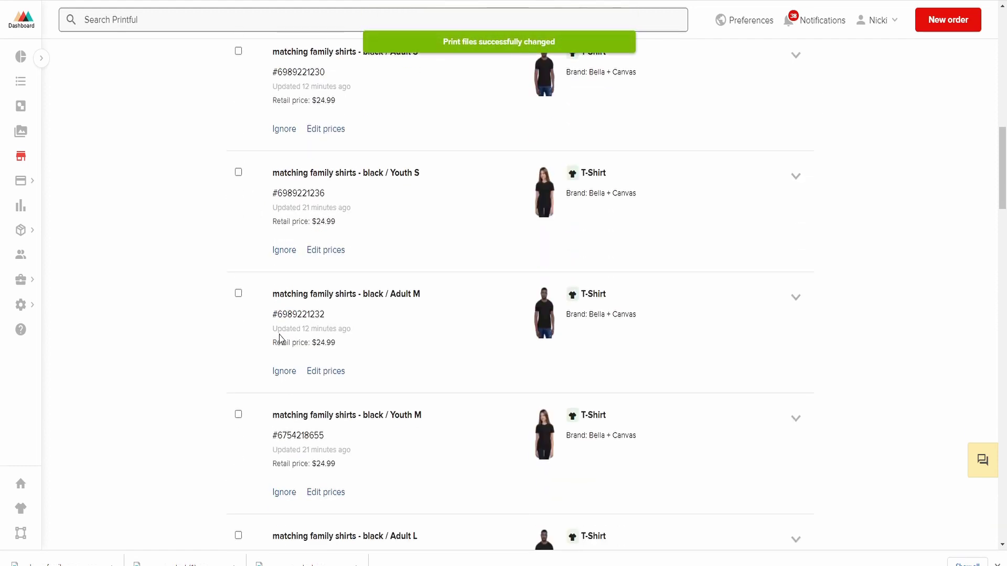
pyautogui.click(238, 293)
pyautogui.scroll(7, 366, 363)
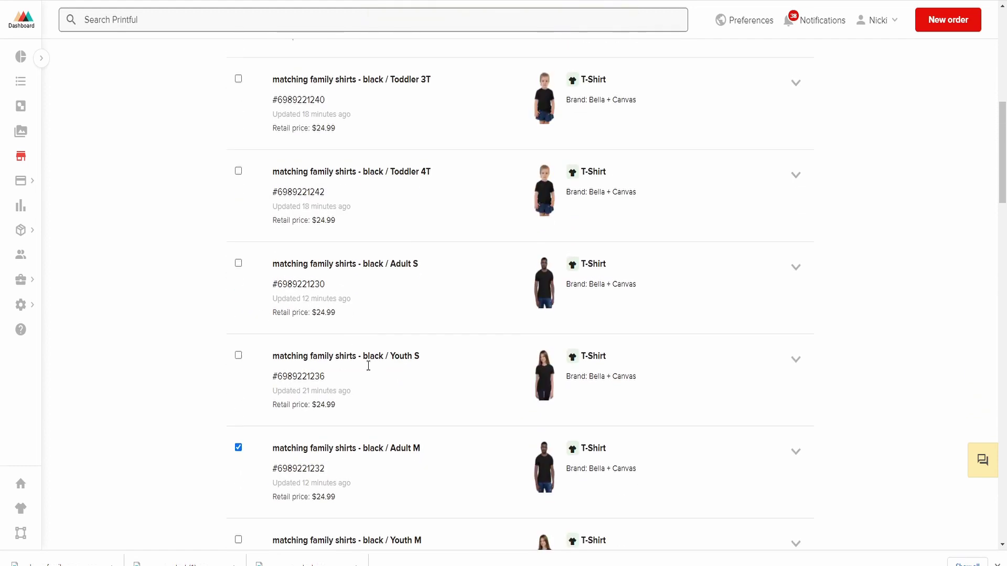
pyautogui.scroll(5, 412, 369)
pyautogui.click(387, 427)
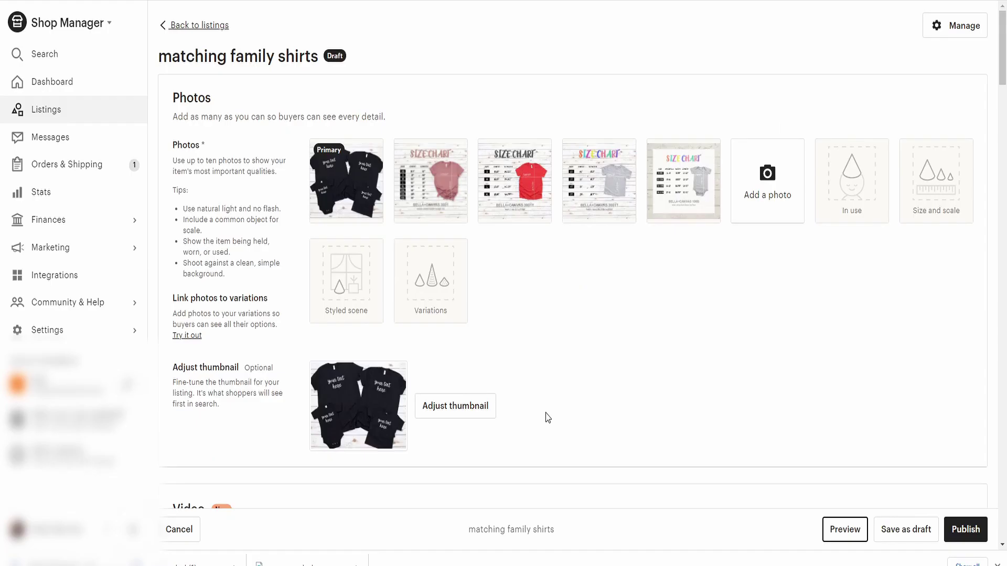
# Step: Switch to the Etsy draft listing, reload it, and move the photo of the four black shirts to the primary position
pyautogui.scroll(-8, 564, 317)
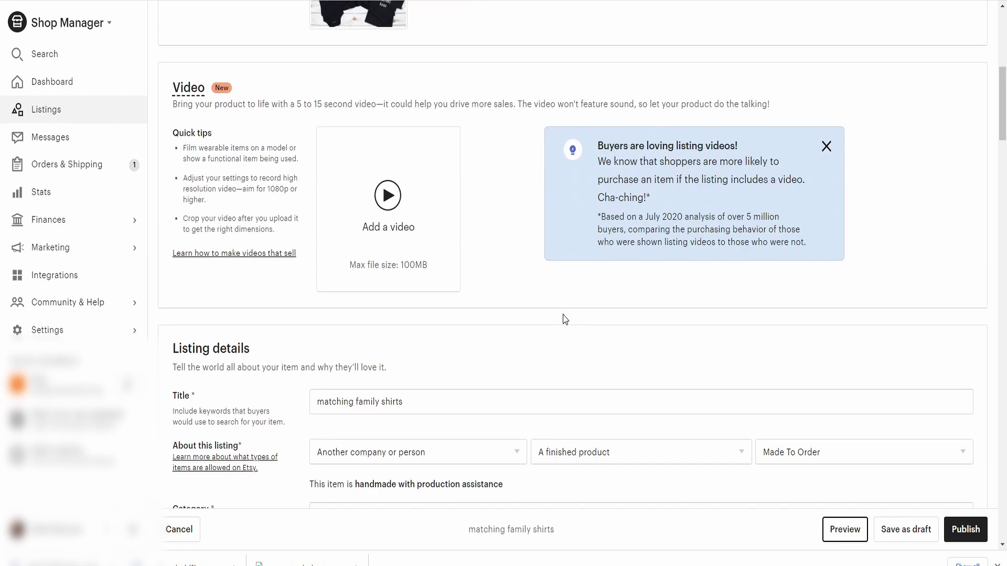
pyautogui.scroll(4, 563, 310)
pyautogui.scroll(4, 563, 309)
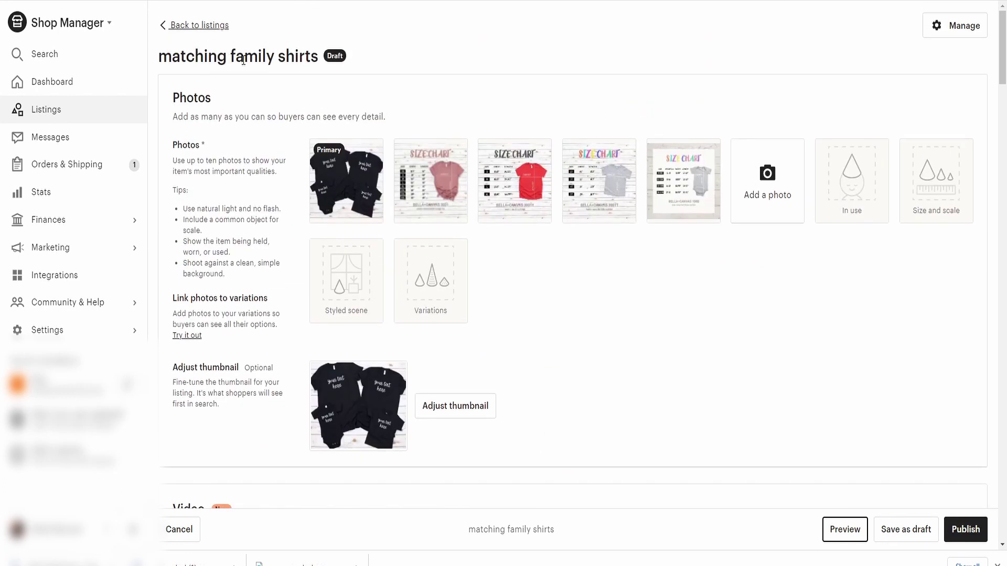
pyautogui.click(51, 0)
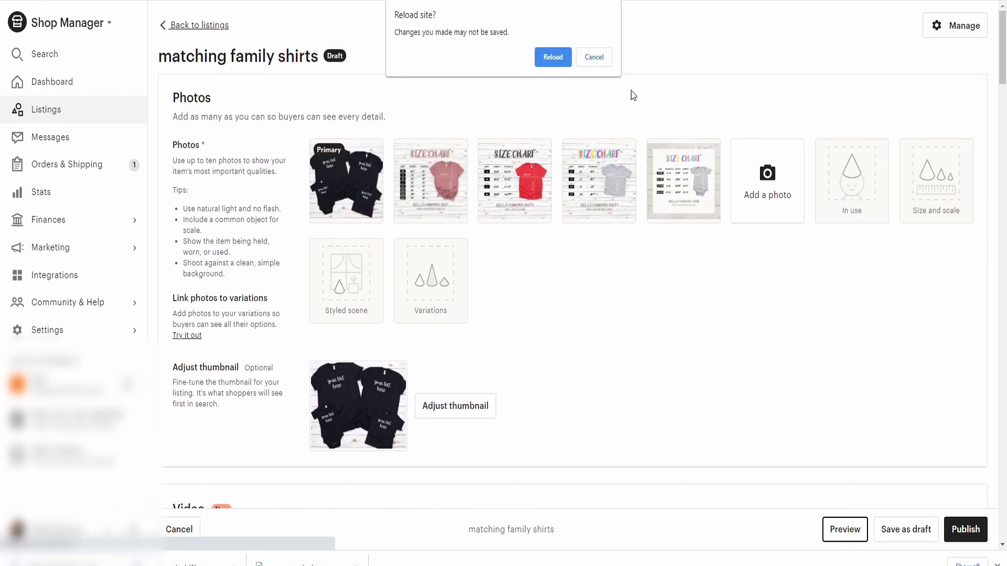
pyautogui.click(565, 59)
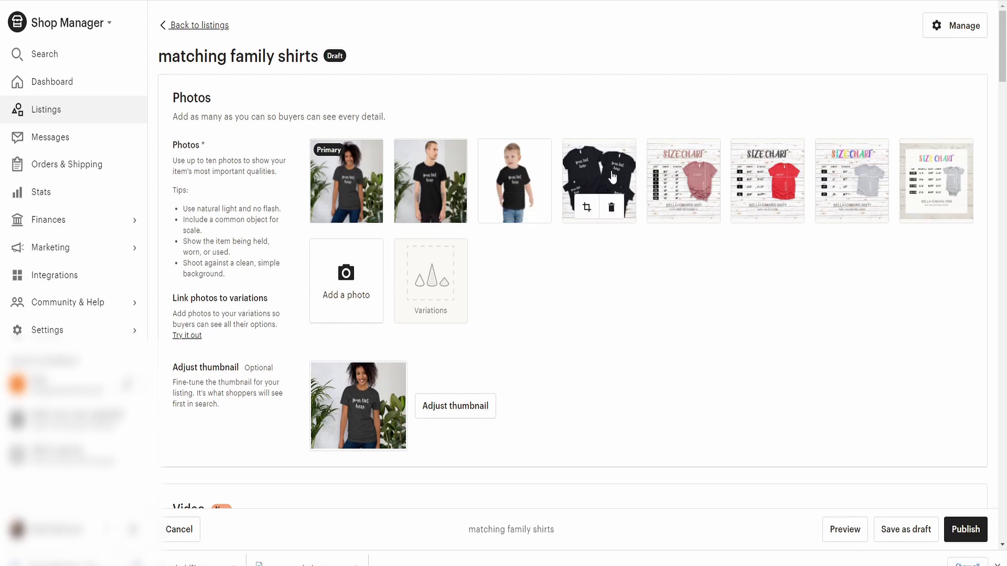
pyautogui.moveTo(579, 179); pyautogui.dragTo(331, 181)
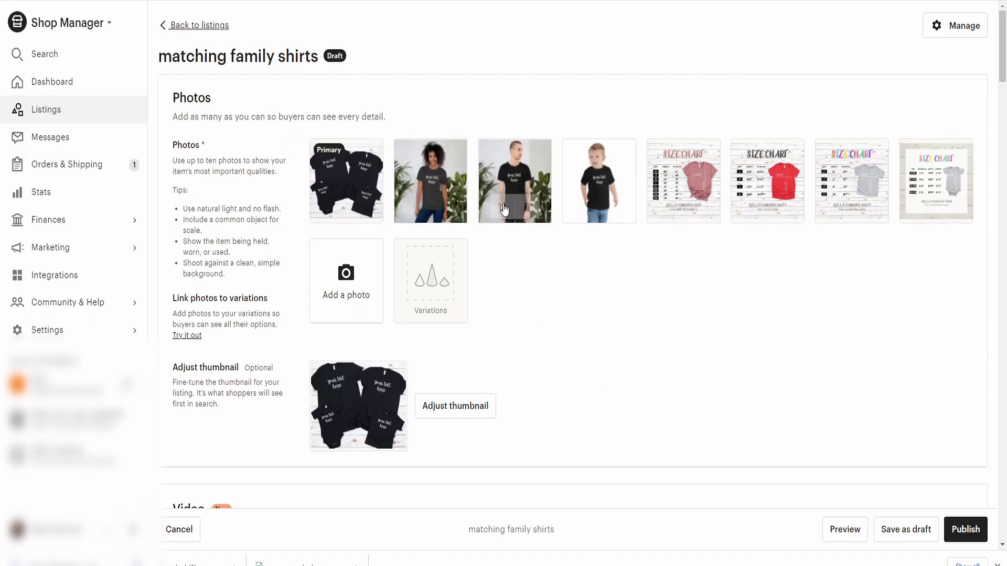
# Step: Set the listing's primary color to Black and its secondary color to Gray in the listing details
pyautogui.scroll(-3, 682, 409)
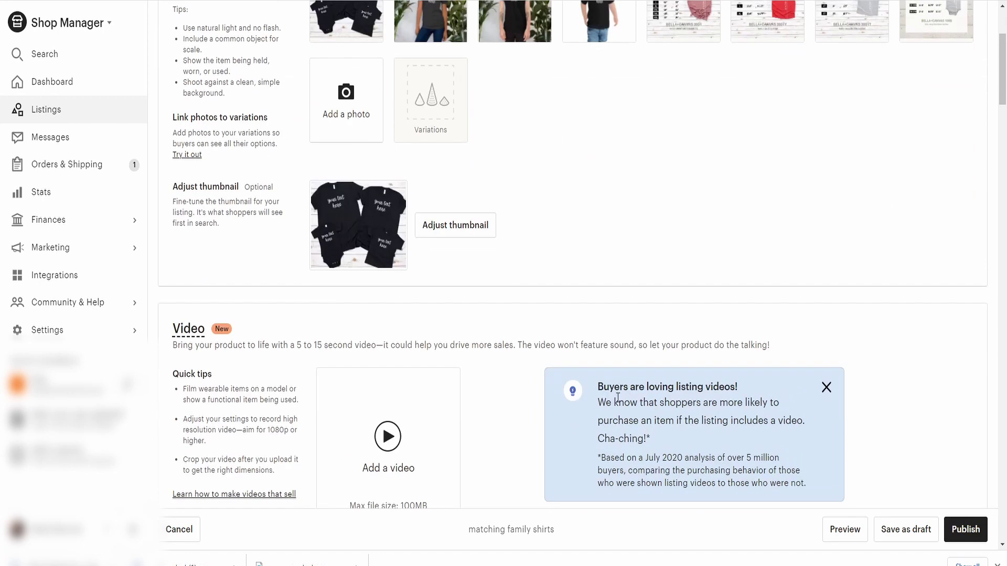
pyautogui.scroll(-3, 603, 392)
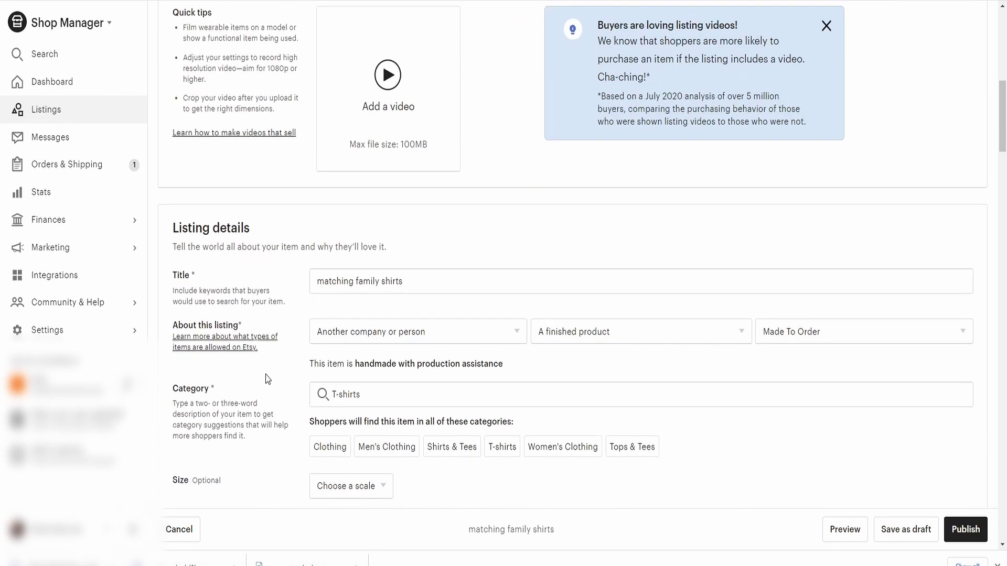
pyautogui.scroll(-7, 267, 379)
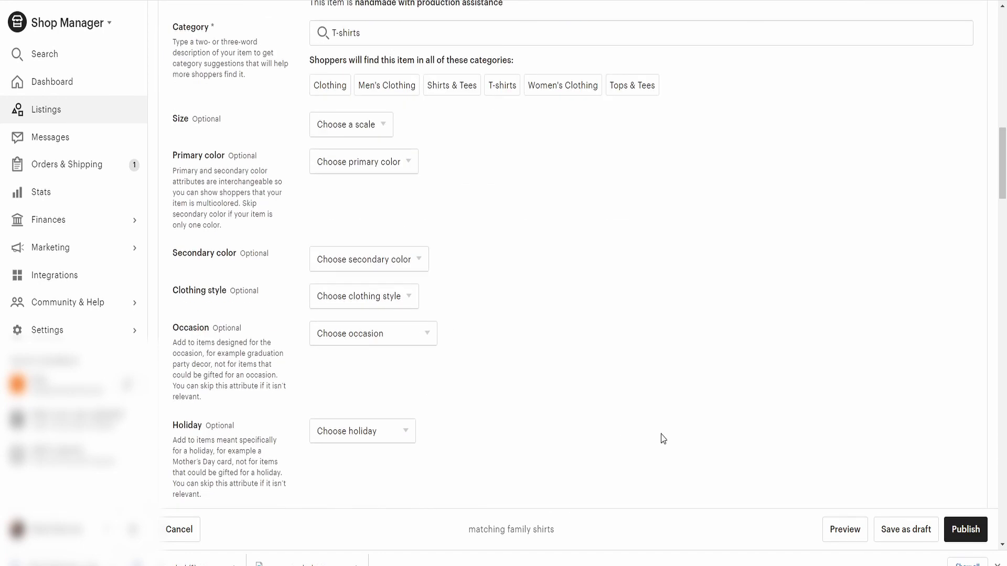
pyautogui.scroll(-5, 427, 283)
pyautogui.scroll(6, 467, 321)
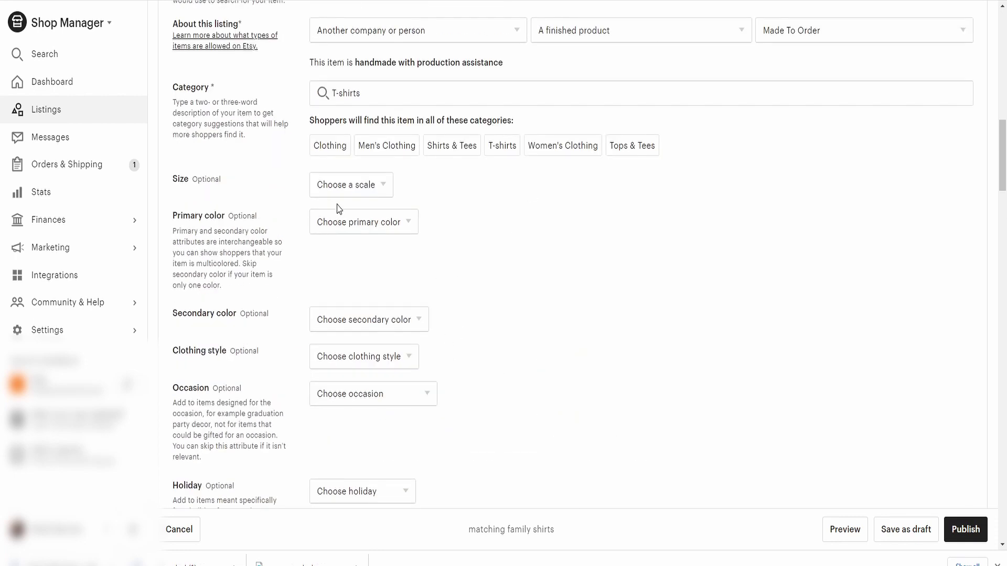
pyautogui.click(341, 222)
pyautogui.click(346, 276)
pyautogui.click(422, 326)
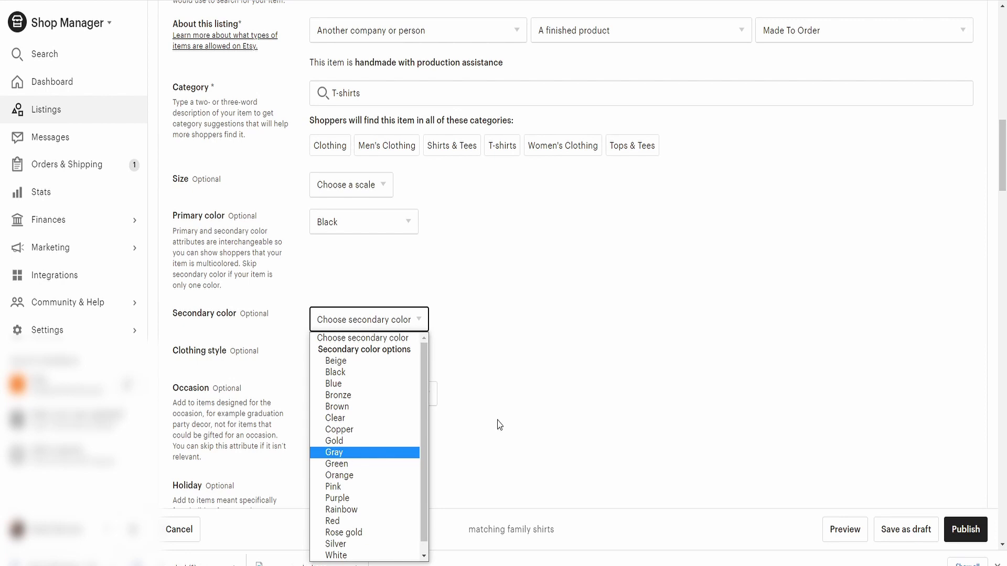
pyautogui.press('Return')
# Step: Set the listing's clothing style to Preppy
pyautogui.click(393, 357)
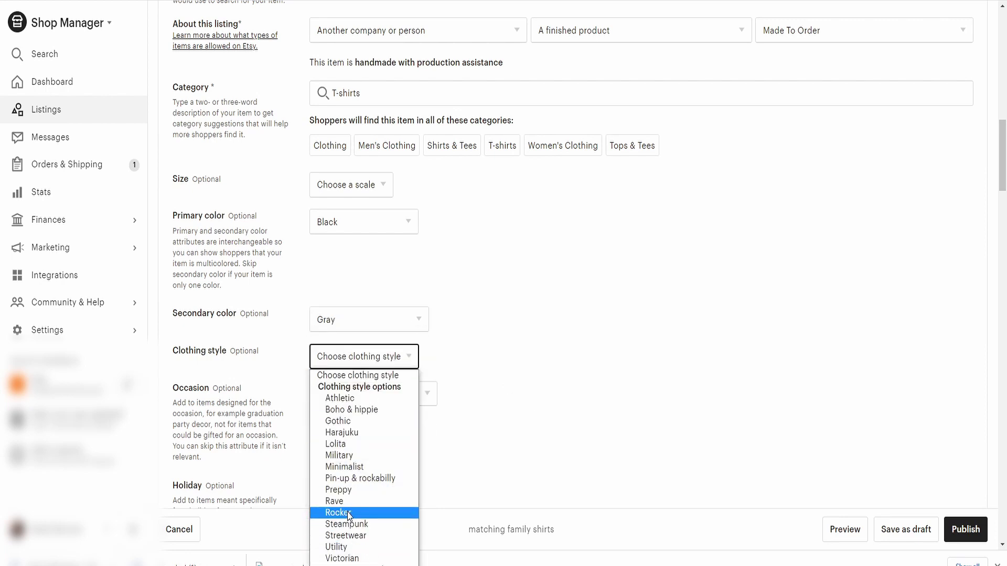
pyautogui.click(342, 491)
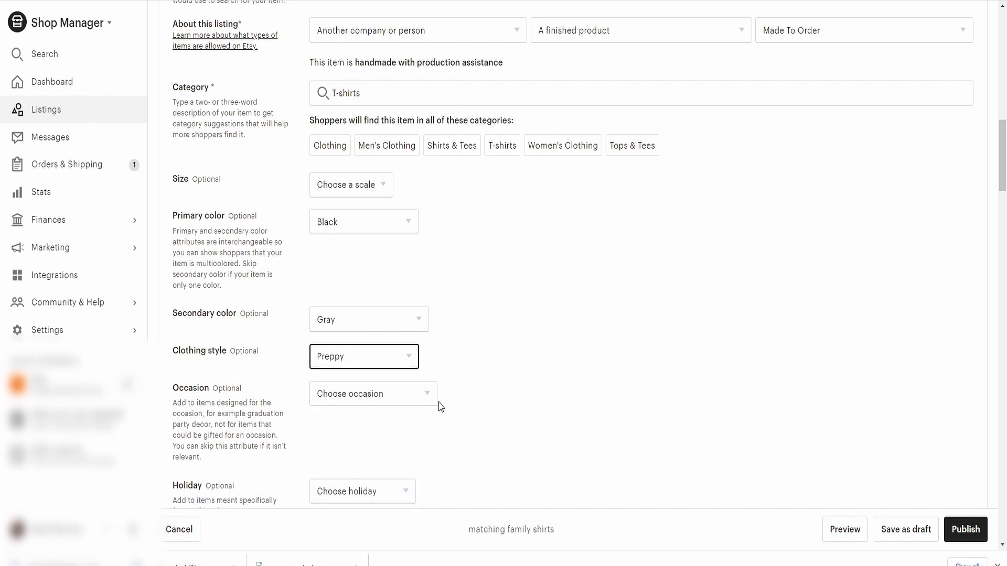
pyautogui.click(503, 399)
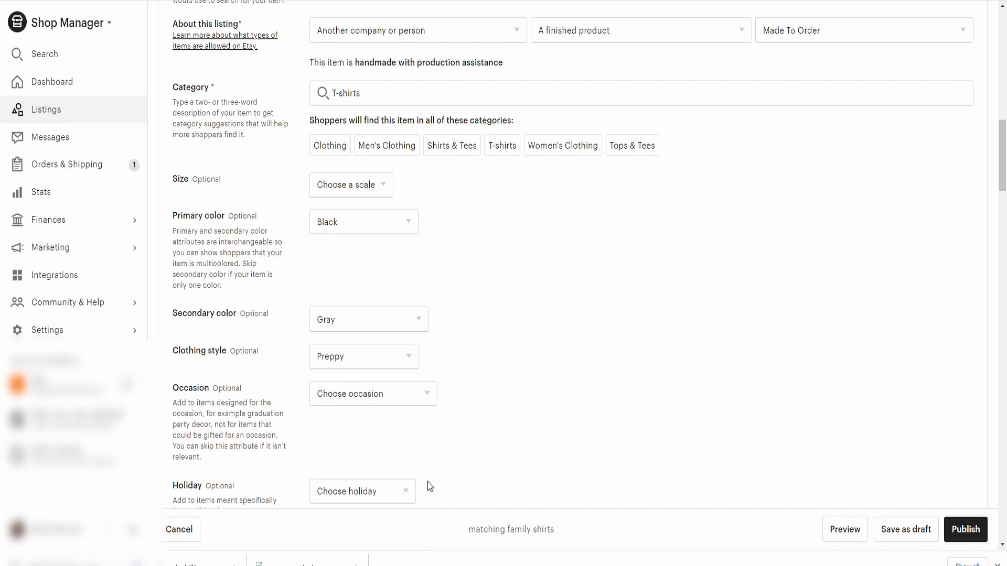
# Step: Set the sleeve length to Short sleeve and the neckline to Crew
pyautogui.scroll(-3, 366, 352)
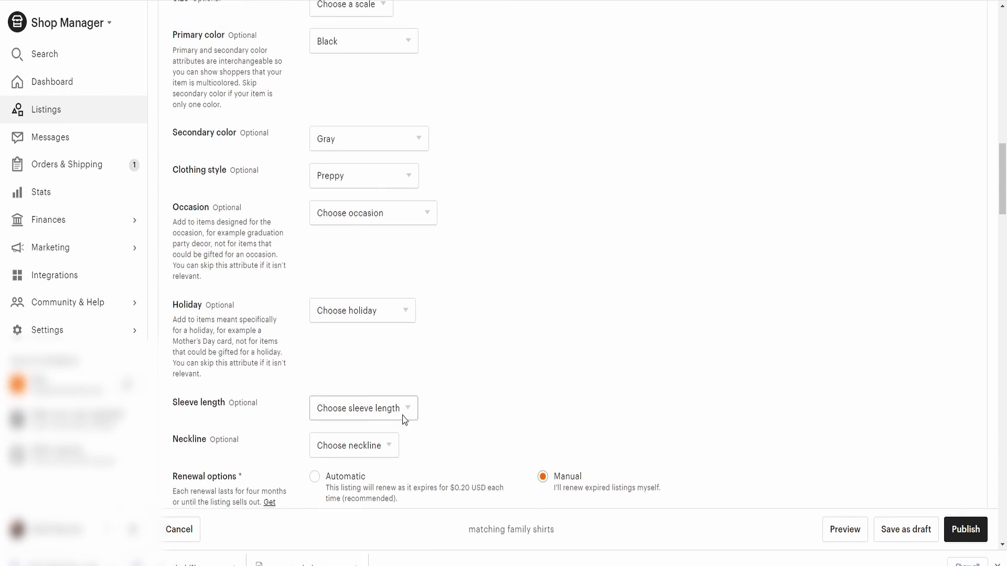
pyautogui.click(346, 409)
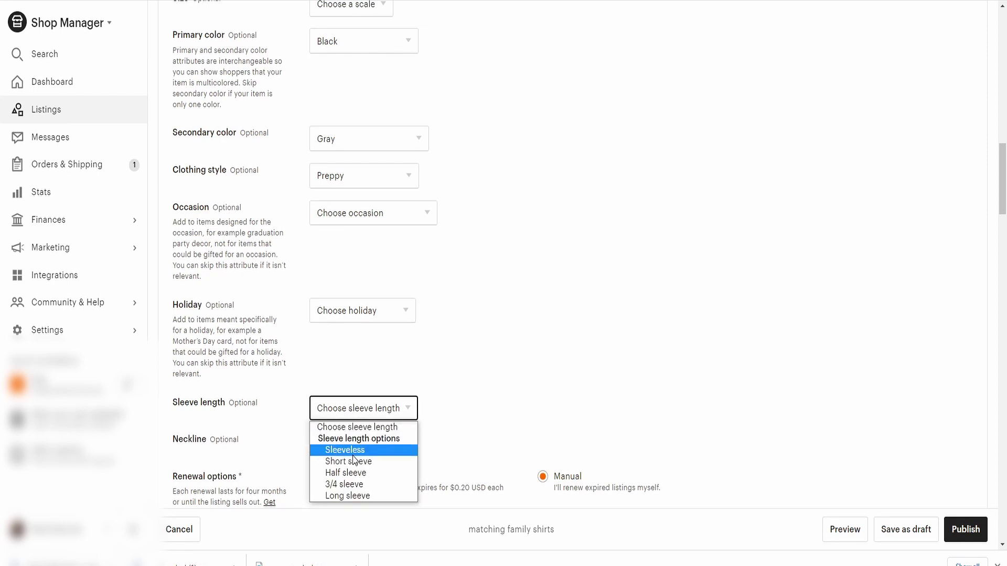
pyautogui.click(352, 459)
pyautogui.click(370, 448)
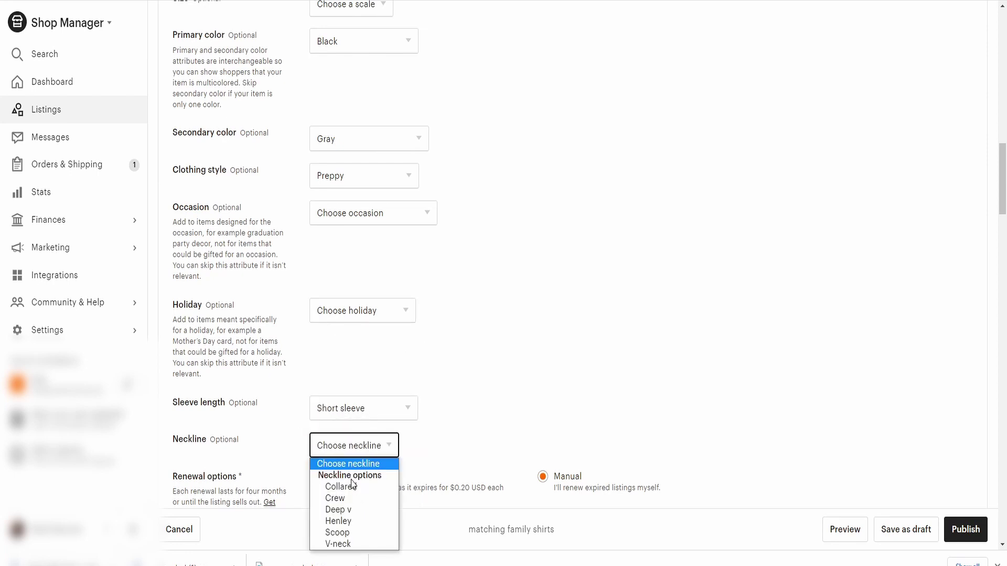
pyautogui.click(340, 498)
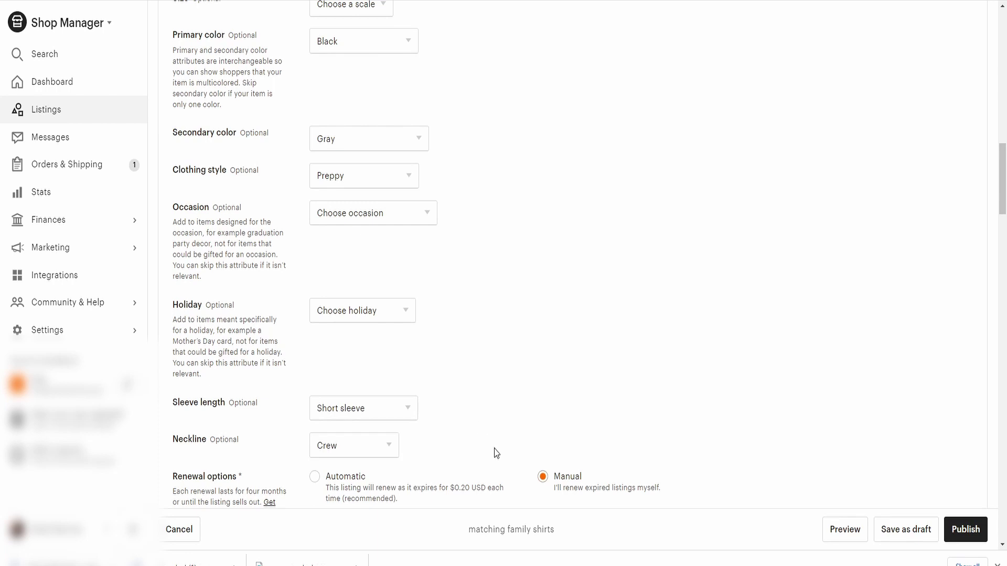
# Step: Review the listing's renewal options, description, production partners, tags, pricing, quantity, and color and size variations
pyautogui.scroll(-5, 419, 409)
pyautogui.scroll(-3, 400, 374)
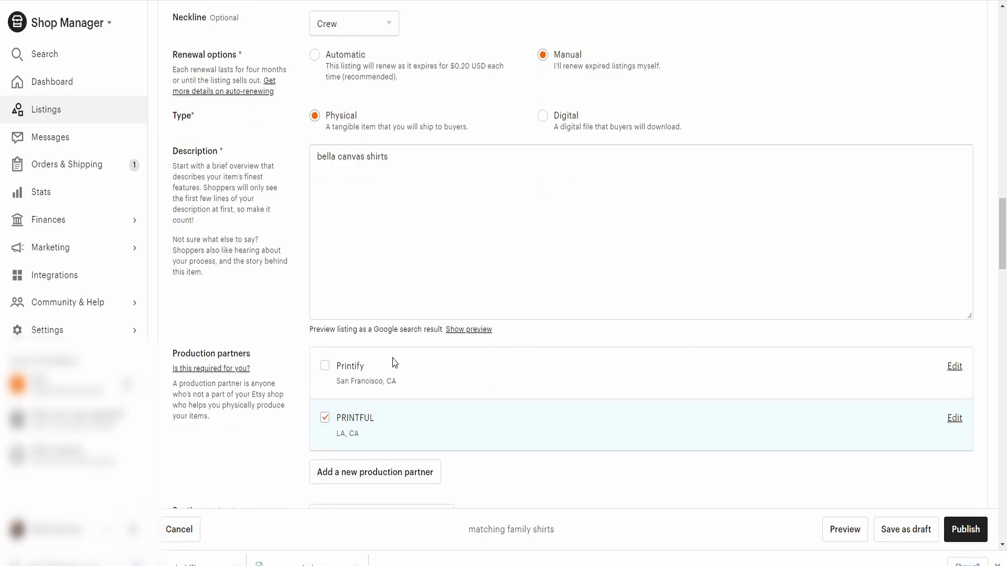
pyautogui.scroll(-2, 242, 325)
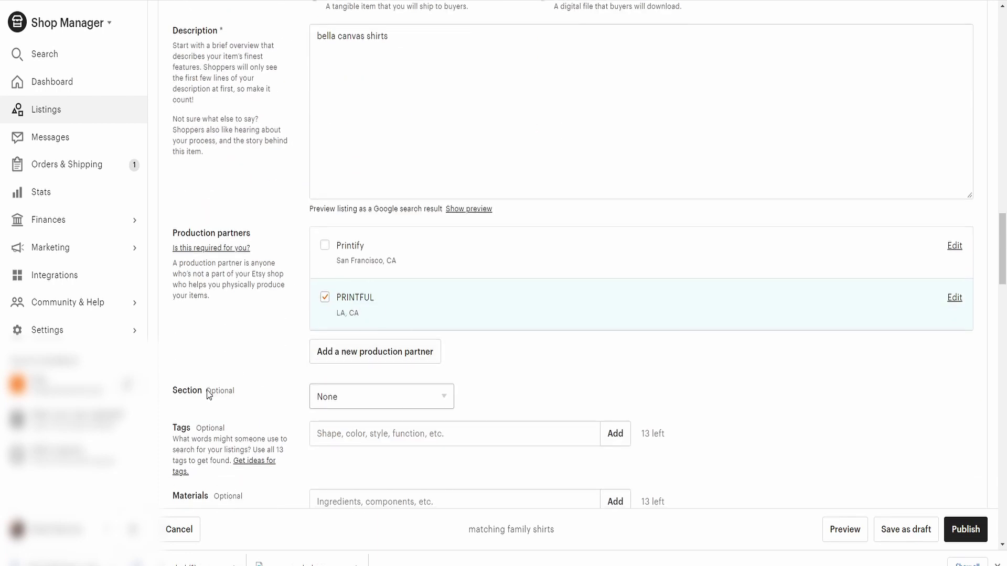
pyautogui.scroll(-2, 341, 388)
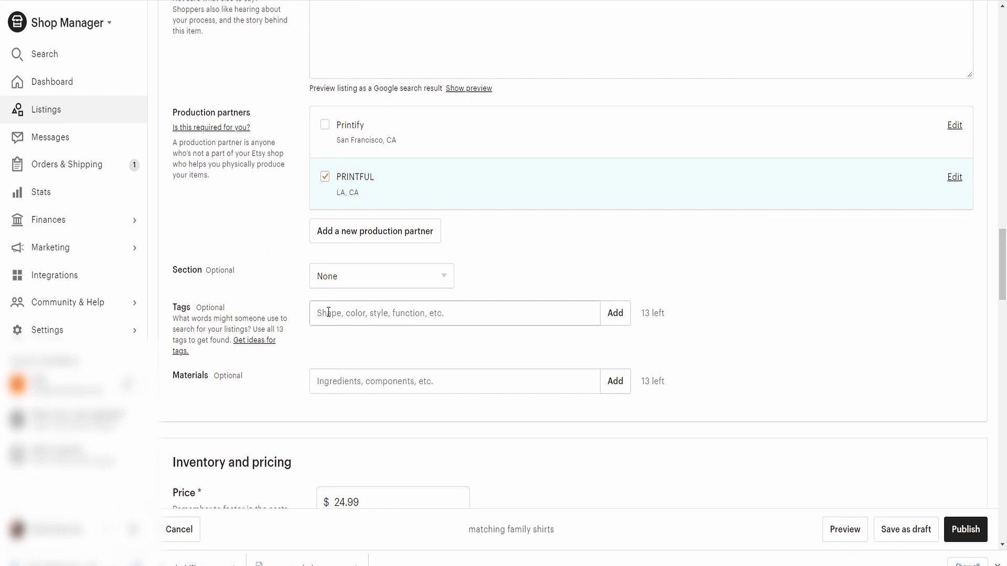
pyautogui.scroll(-1, 322, 312)
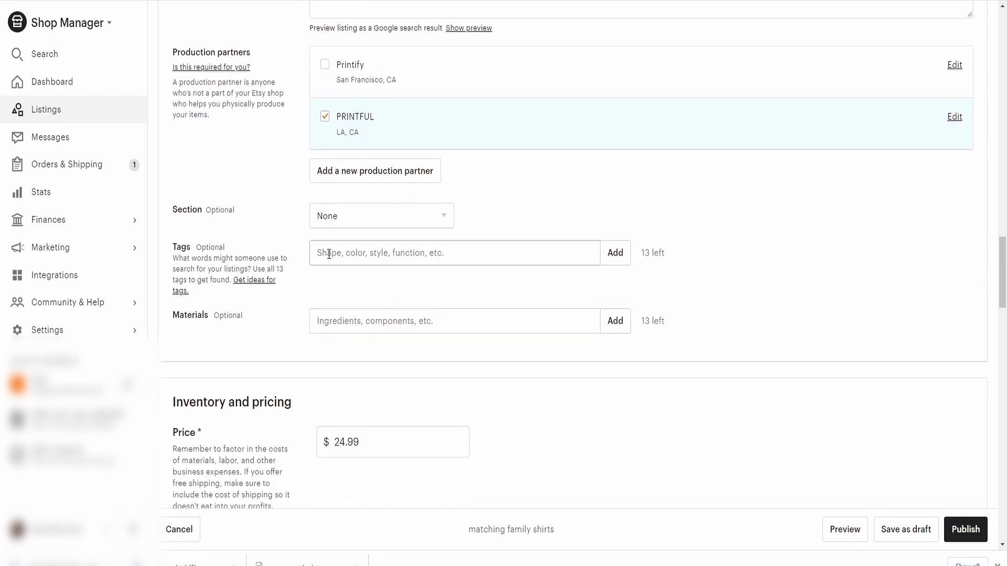
pyautogui.scroll(-7, 296, 414)
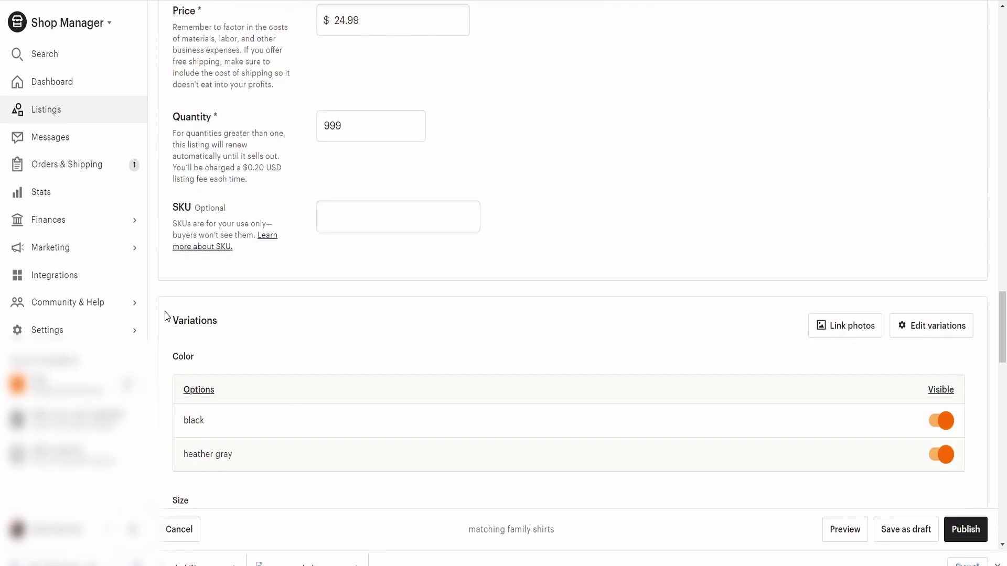
pyautogui.scroll(-5, 457, 378)
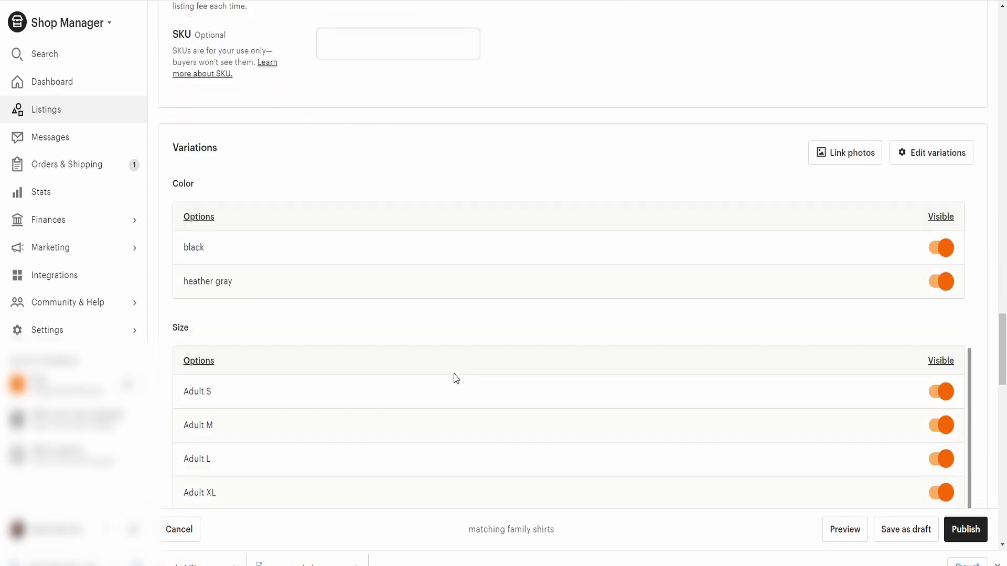
pyautogui.scroll(-2, 456, 379)
pyautogui.scroll(2, 463, 377)
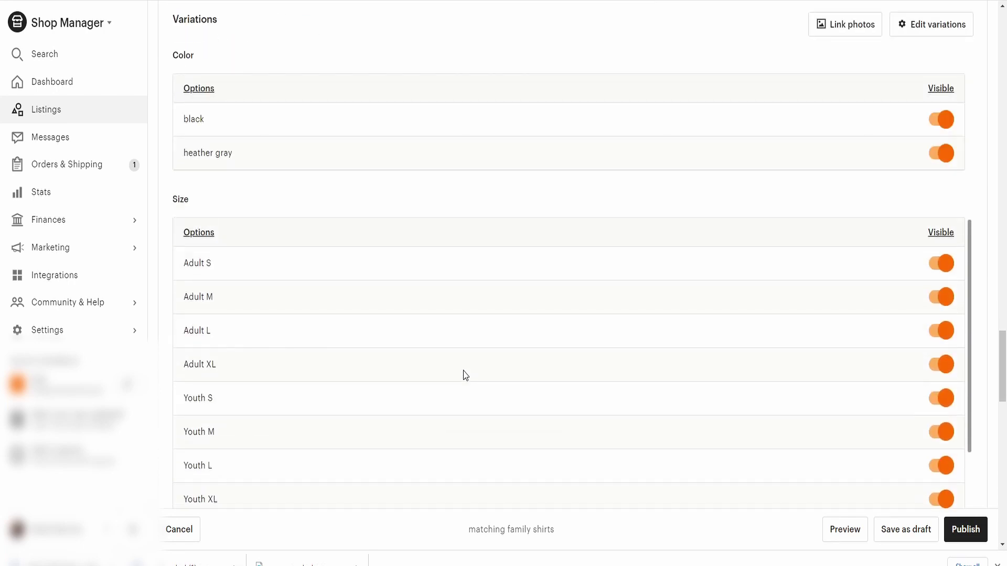
# Step: Edit the variations so prices and quantities vary for each color and each size, and save the settings
pyautogui.click(915, 25)
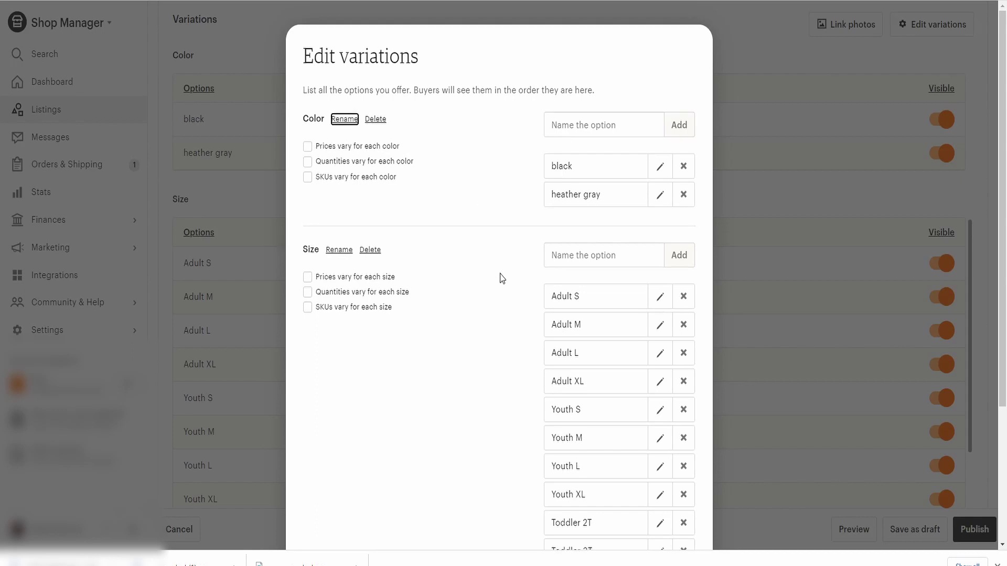
pyautogui.click(309, 148)
pyautogui.click(309, 163)
pyautogui.click(309, 278)
pyautogui.click(309, 292)
pyautogui.scroll(-3, 519, 357)
pyautogui.click(669, 489)
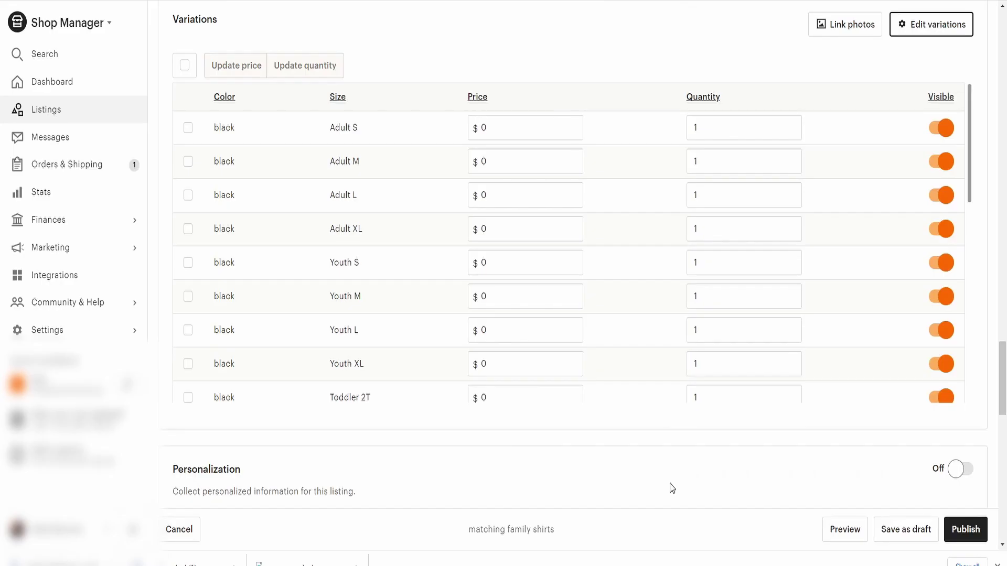
# Step: Set the quantity of the black / Toddler 5T variation to 0
pyautogui.scroll(-5, 576, 318)
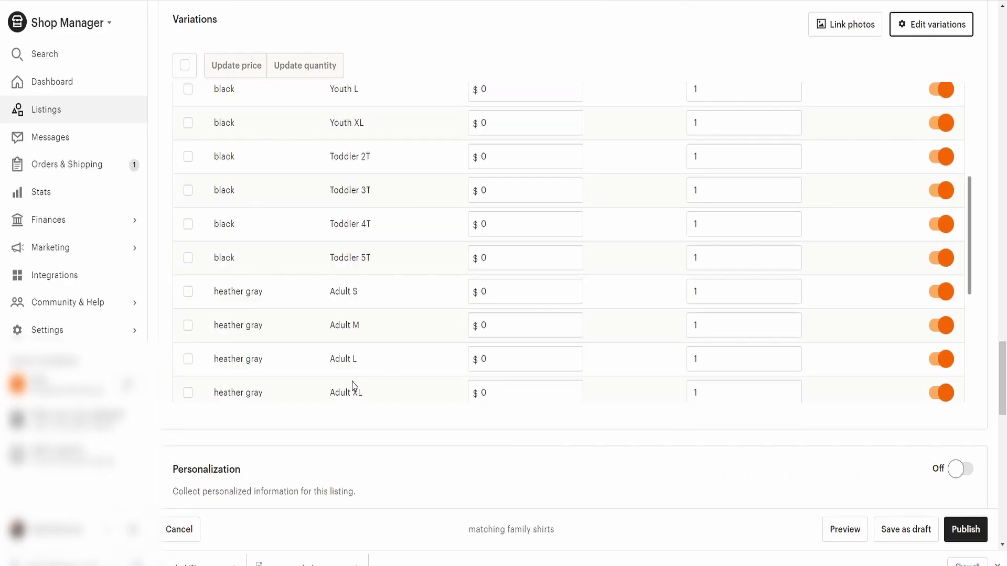
pyautogui.scroll(-2, 352, 151)
pyautogui.click(710, 137)
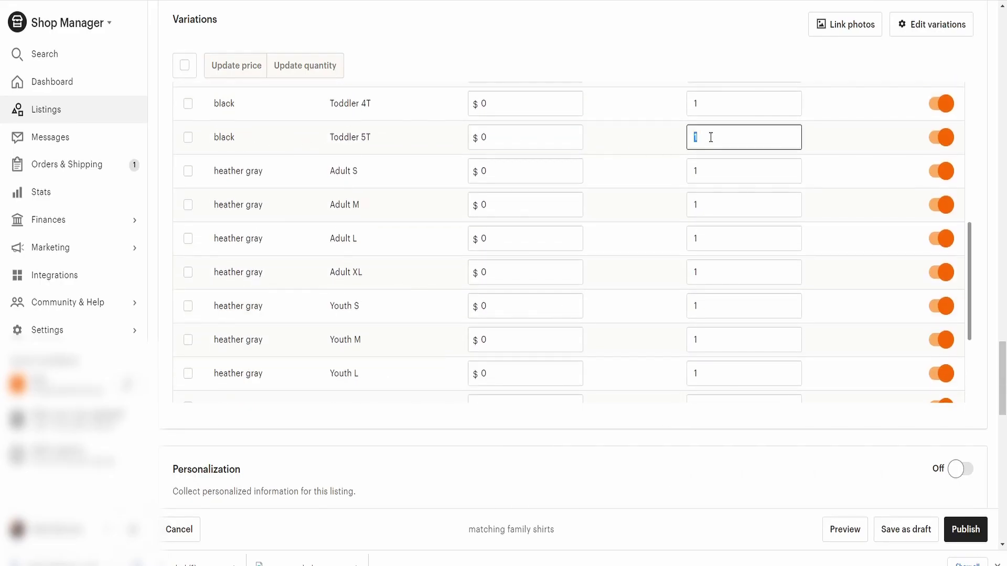
pyautogui.write('0')
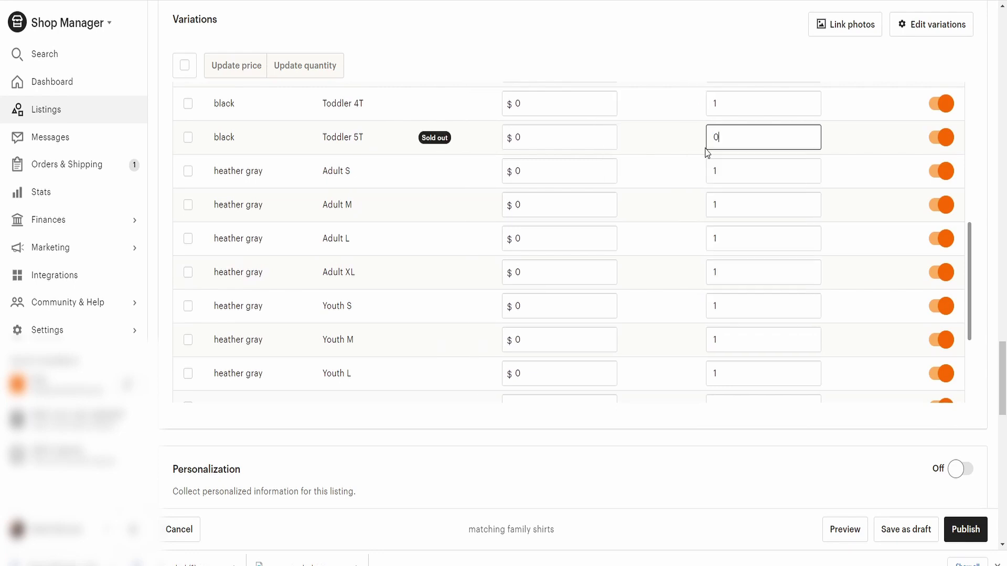
# Step: Turn off visibility for the heather gray Toddler 5T, 4T, 3T, and 2T variations
pyautogui.scroll(-7, 325, 366)
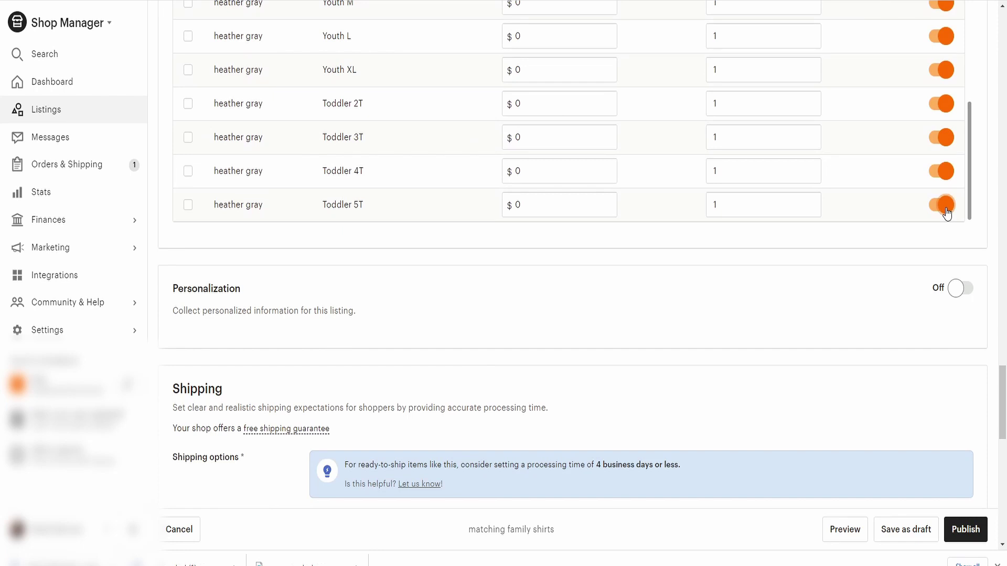
pyautogui.click(943, 205)
pyautogui.click(944, 172)
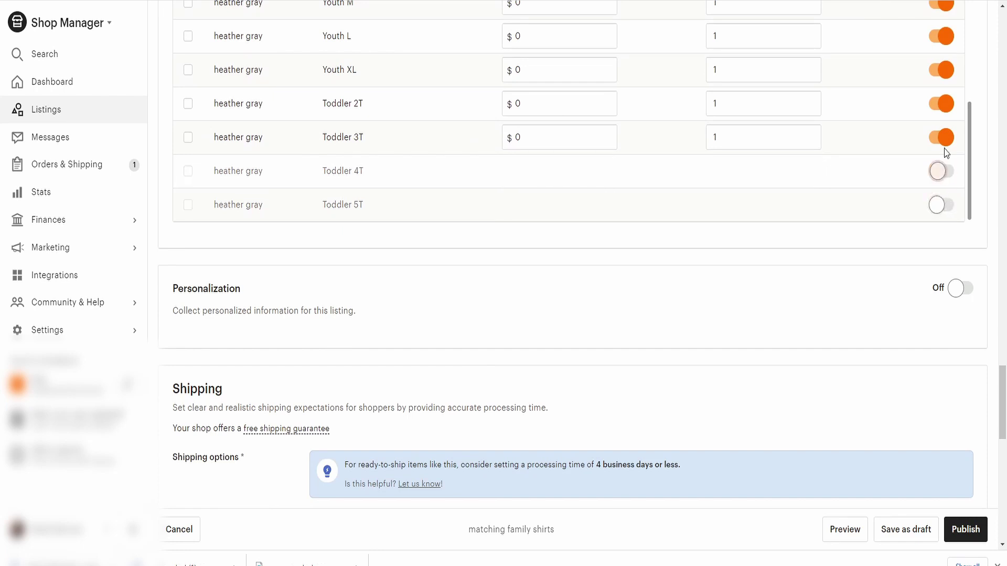
pyautogui.click(944, 138)
pyautogui.click(943, 104)
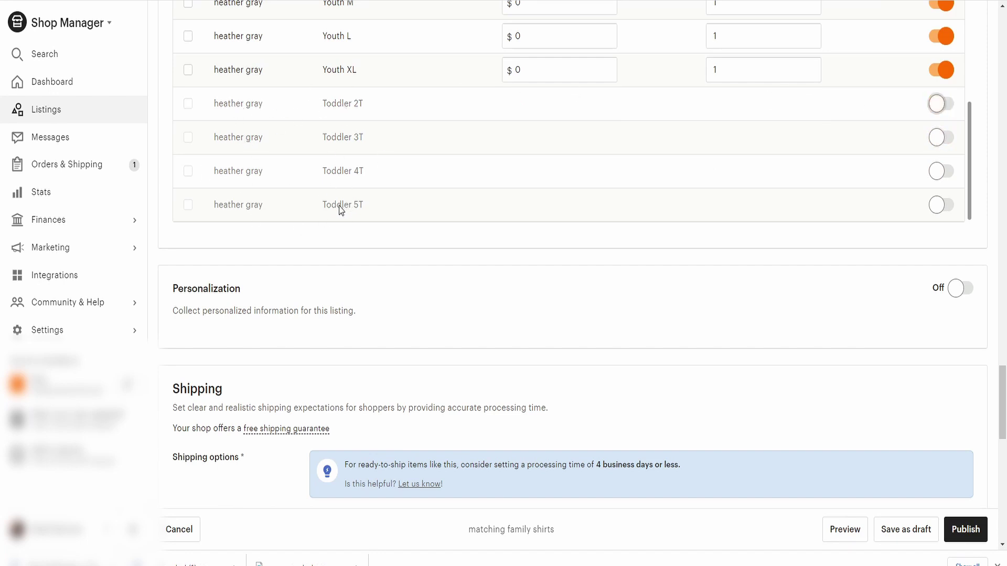
# Step: Set the price of the black / Toddler 5T variation to $19.99
pyautogui.scroll(6, 341, 209)
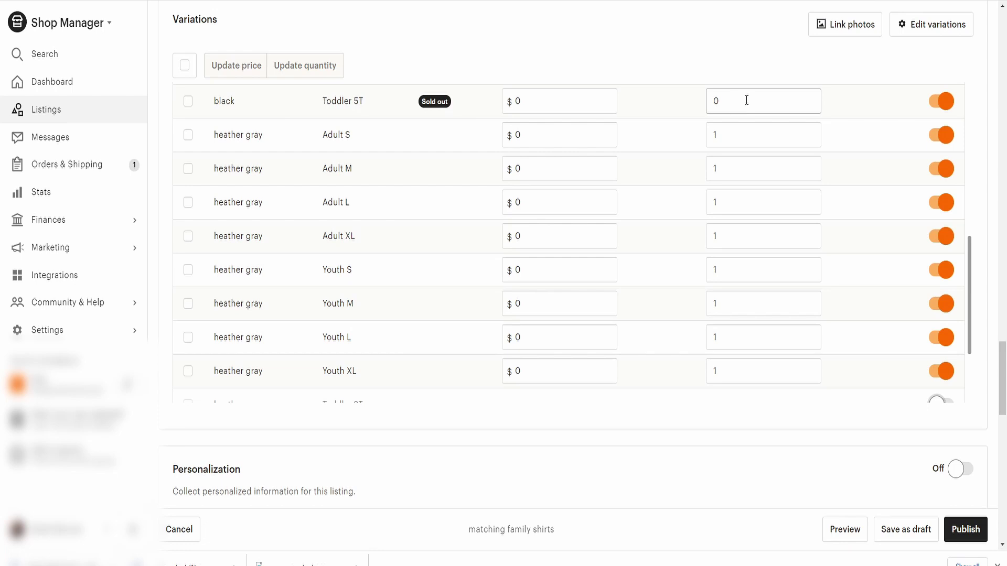
pyautogui.click(530, 99)
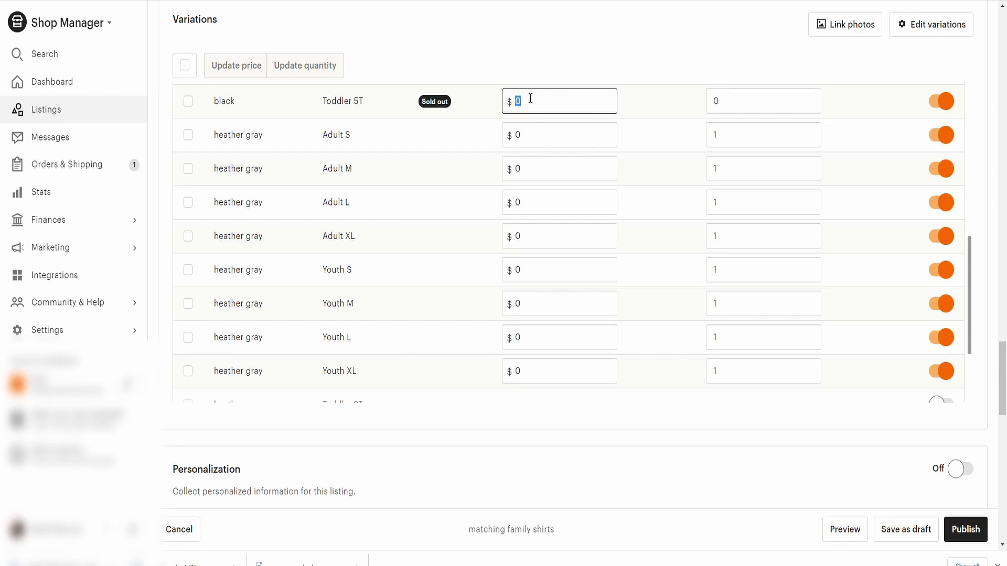
pyautogui.write('19')
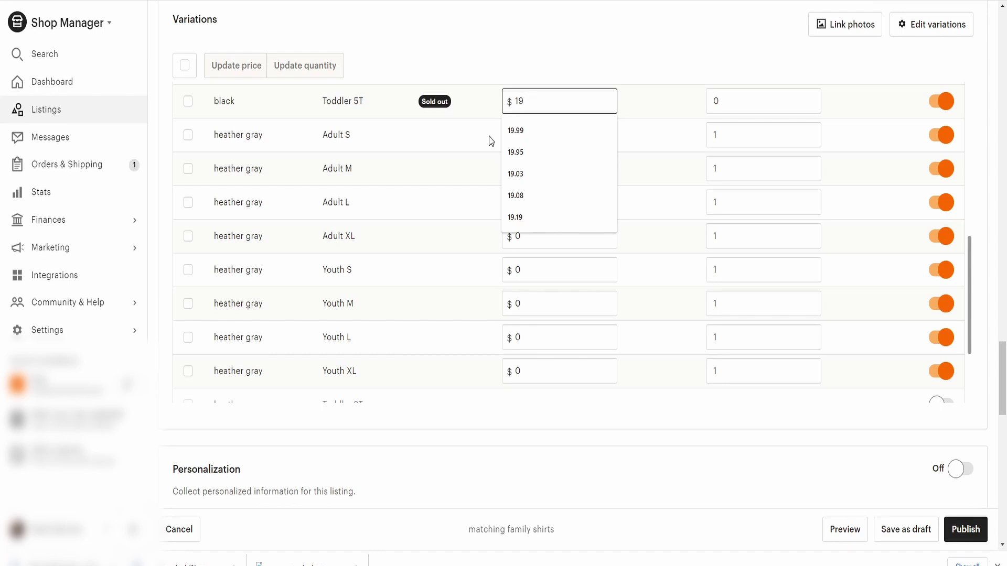
pyautogui.click(510, 130)
# Step: Set the price of the black / Adult S variation to $19.99
pyautogui.scroll(8, 601, 234)
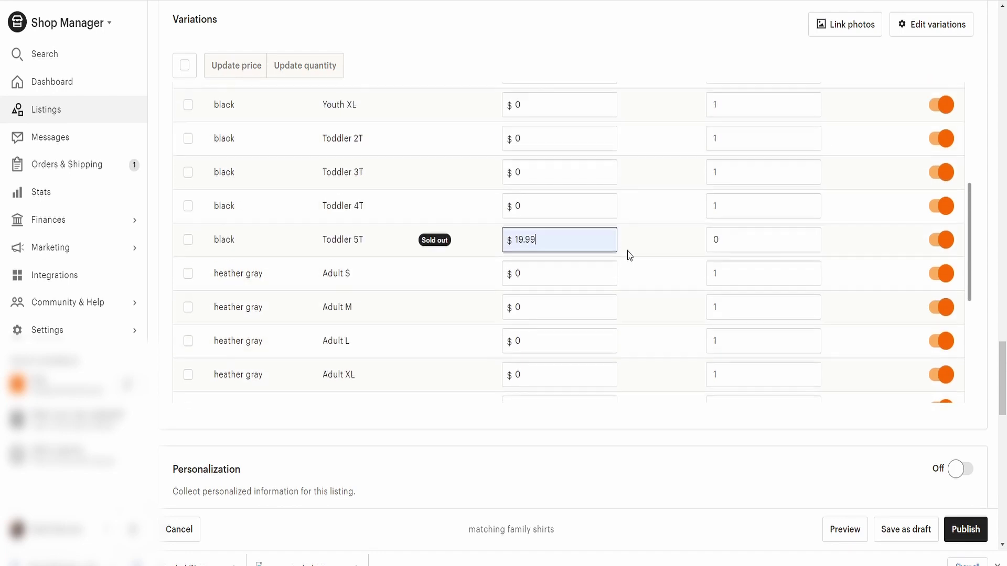
pyautogui.scroll(3, 512, 183)
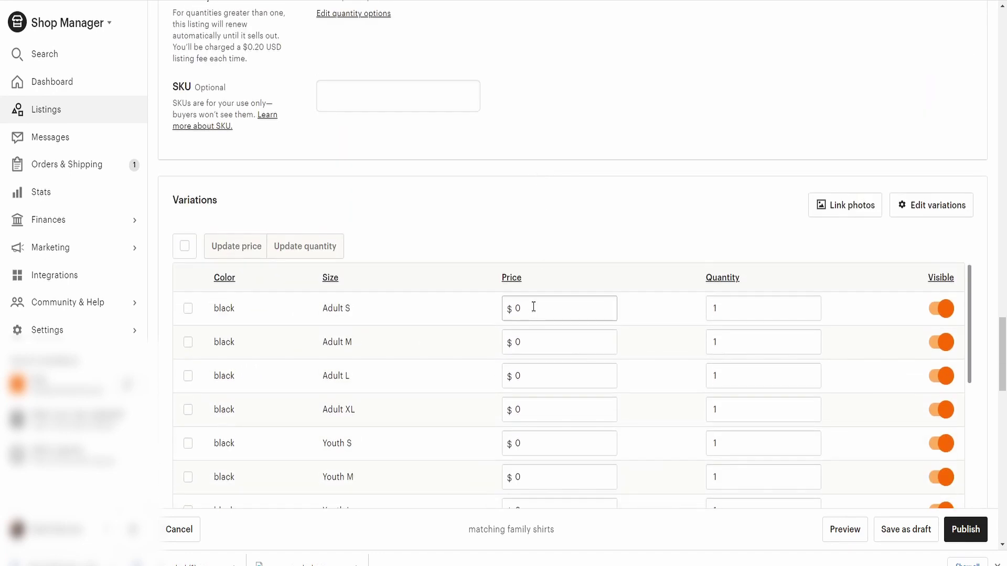
pyautogui.click(540, 307)
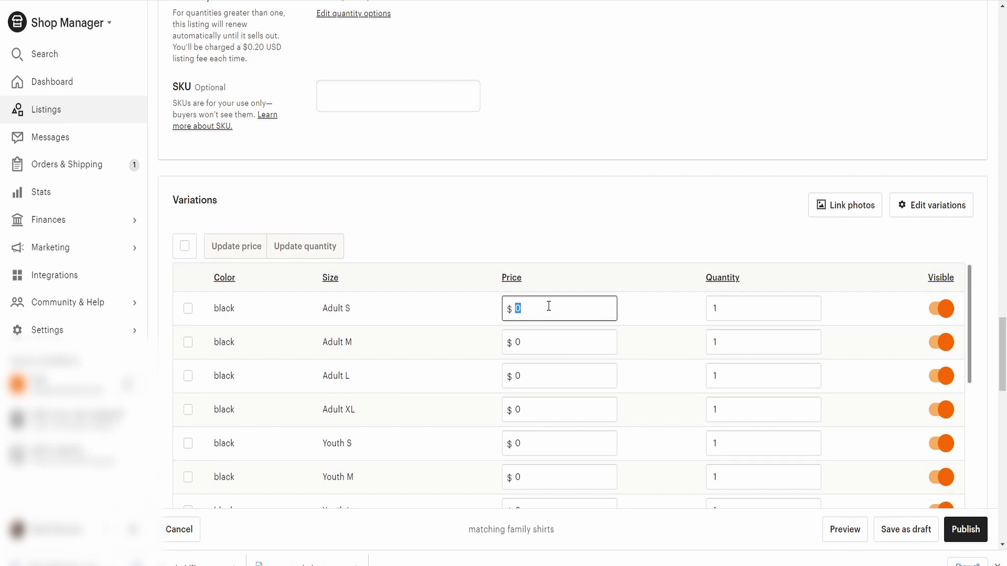
pyautogui.write('19.99')
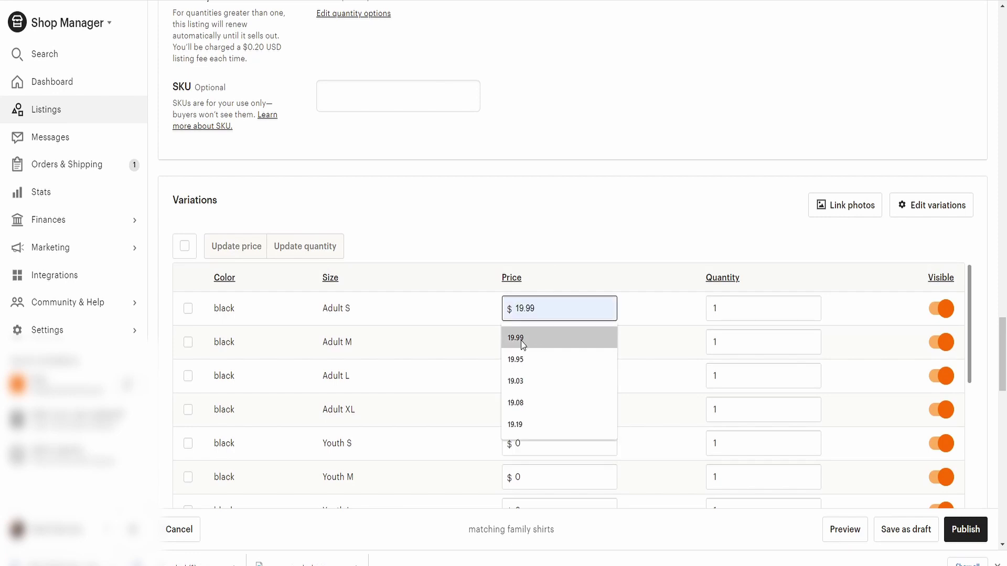
pyautogui.click(524, 340)
# Step: Set the prices of the black / Adult M and black / Adult L variations to $19.99
pyautogui.click(527, 346)
pyautogui.write('1')
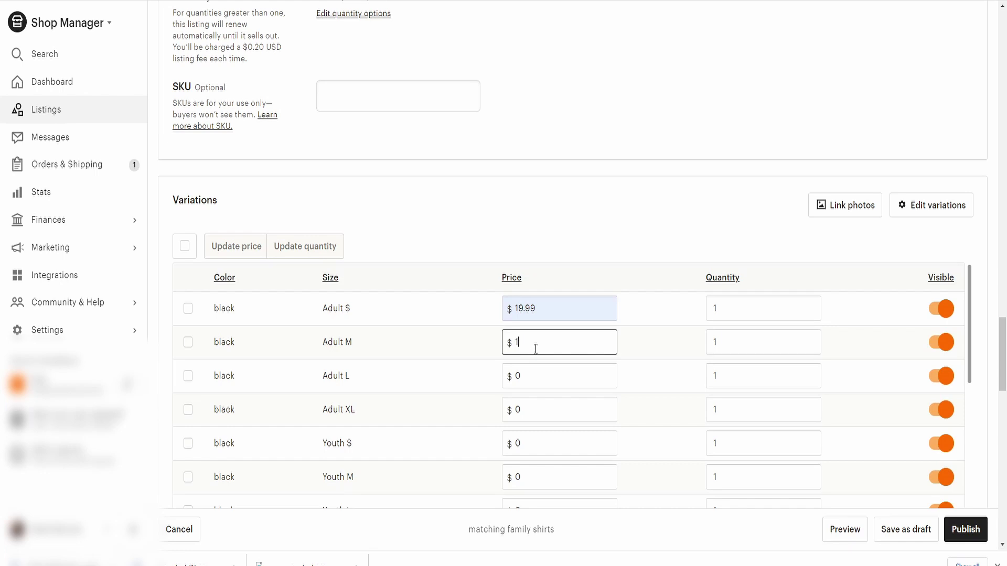
pyautogui.write('9.99')
pyautogui.click(520, 372)
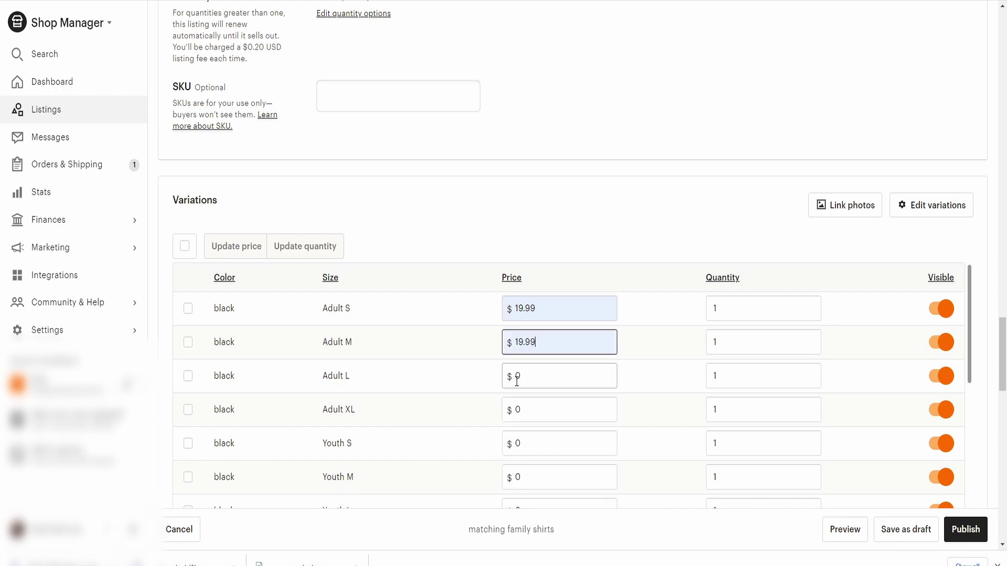
pyautogui.click(545, 374)
pyautogui.write('19')
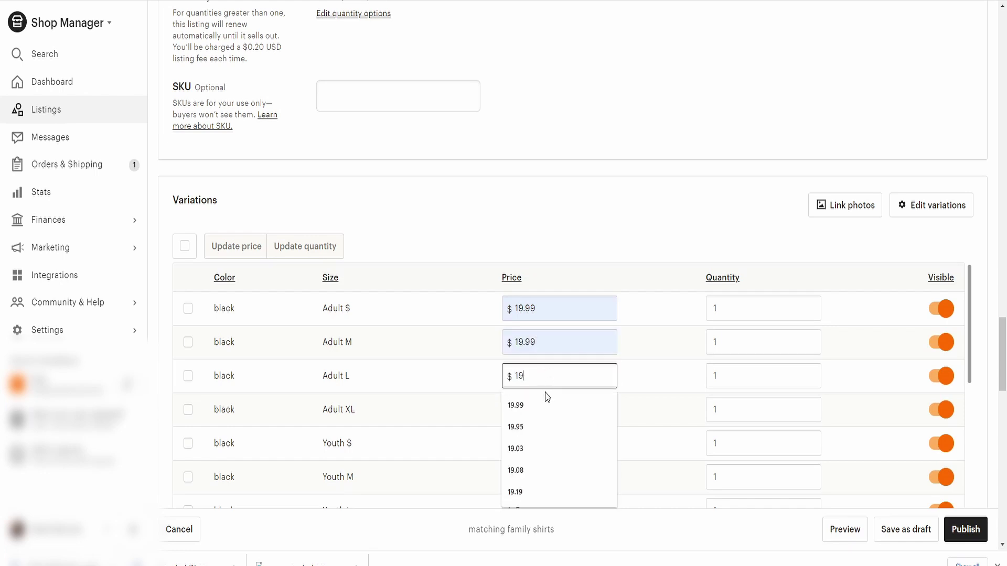
pyautogui.click(521, 407)
pyautogui.click(530, 408)
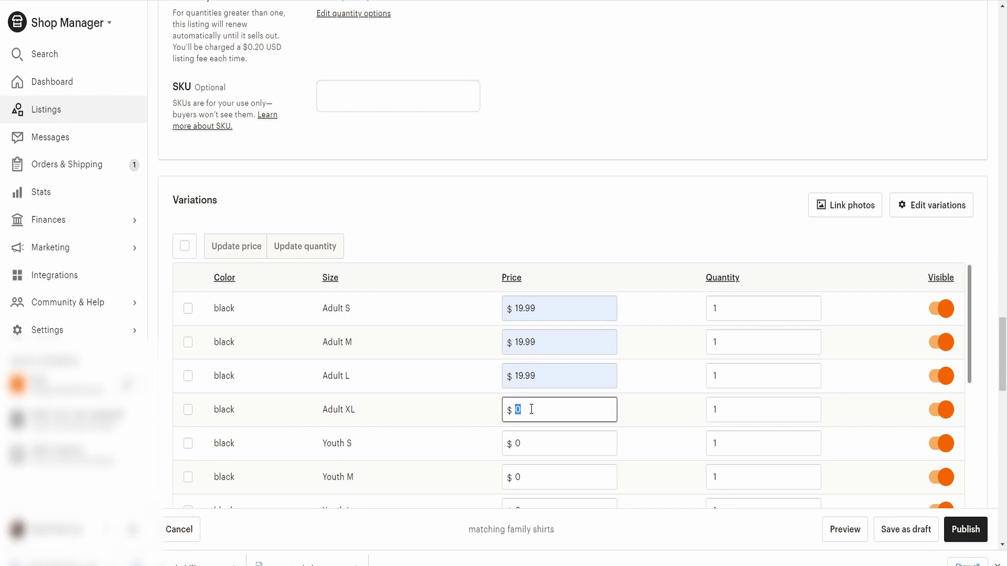
pyautogui.click(524, 376)
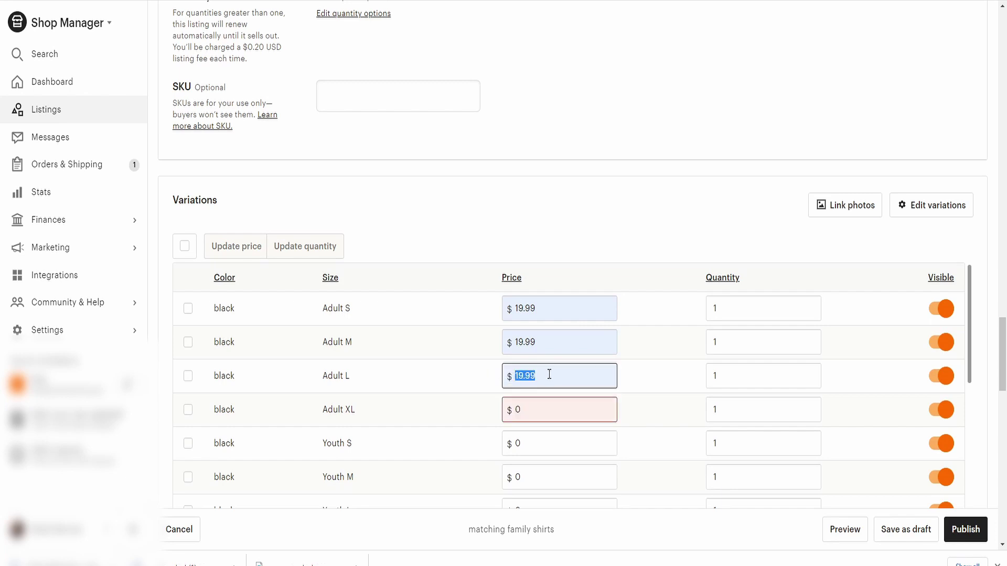
# Step: Select all variations and bulk-update their price to $19.99
pyautogui.click(184, 246)
pyautogui.click(234, 247)
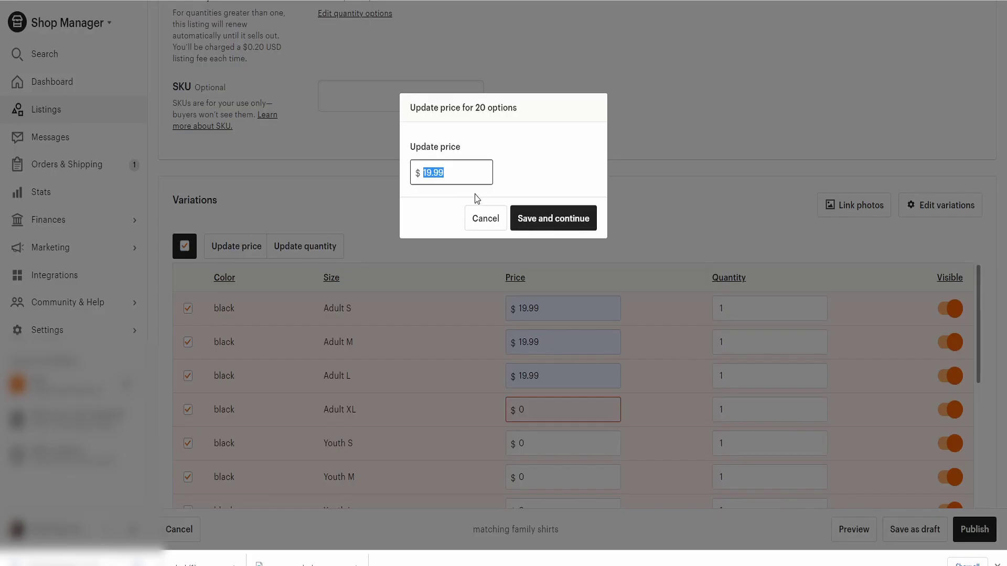
pyautogui.click(545, 218)
pyautogui.scroll(-3, 577, 378)
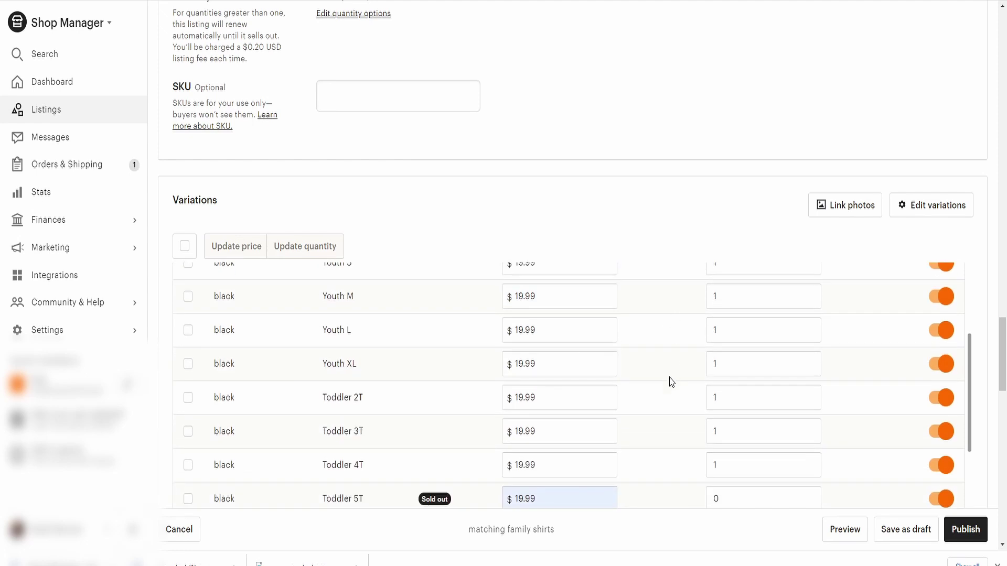
pyautogui.scroll(4, 682, 367)
pyautogui.click(744, 313)
# Step: Examine the available shipping profiles for the listing, including the Printful ones
pyautogui.scroll(-10, 254, 425)
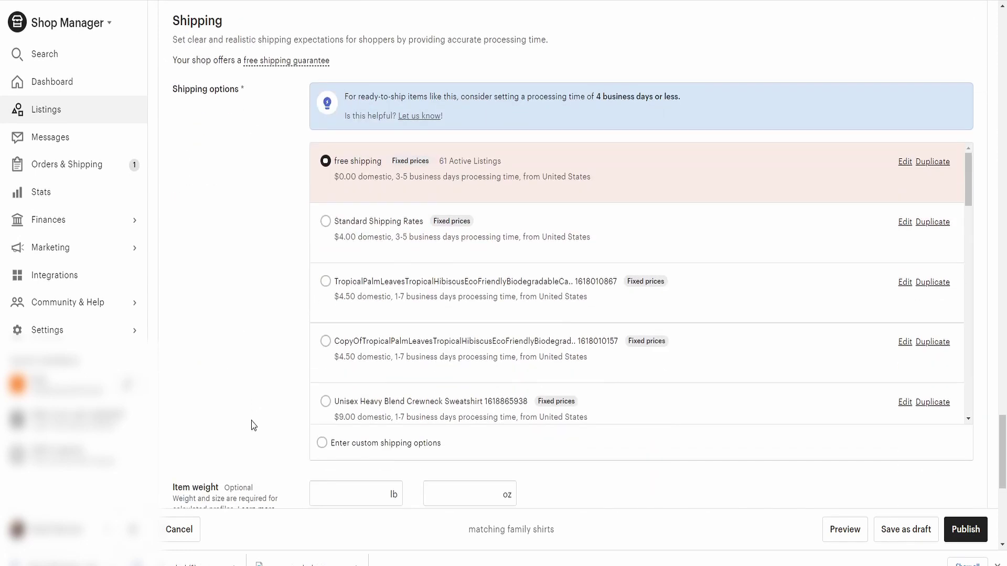
pyautogui.scroll(-6, 388, 391)
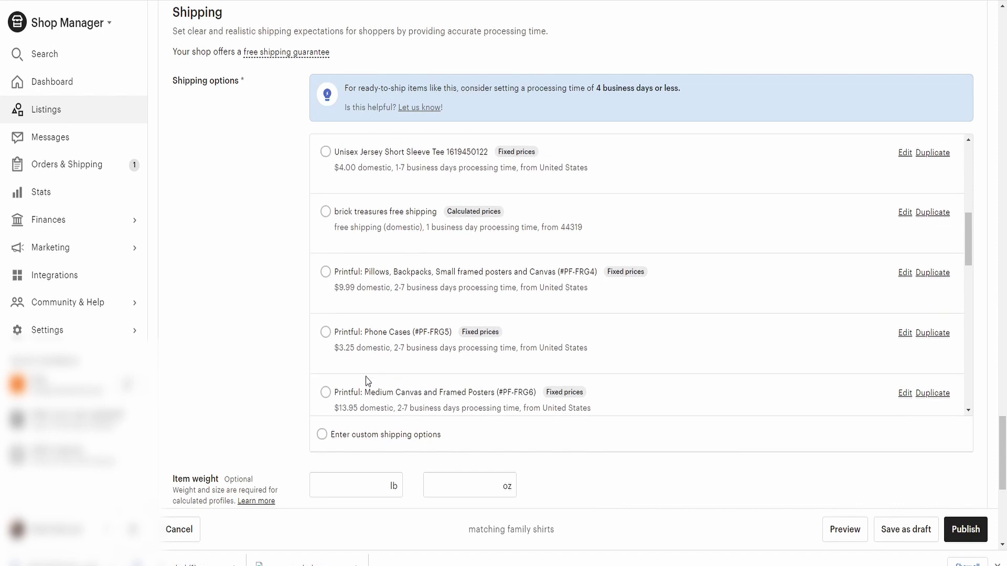
pyautogui.scroll(-1, 357, 380)
pyautogui.scroll(-2, 283, 401)
pyautogui.scroll(-3, 445, 279)
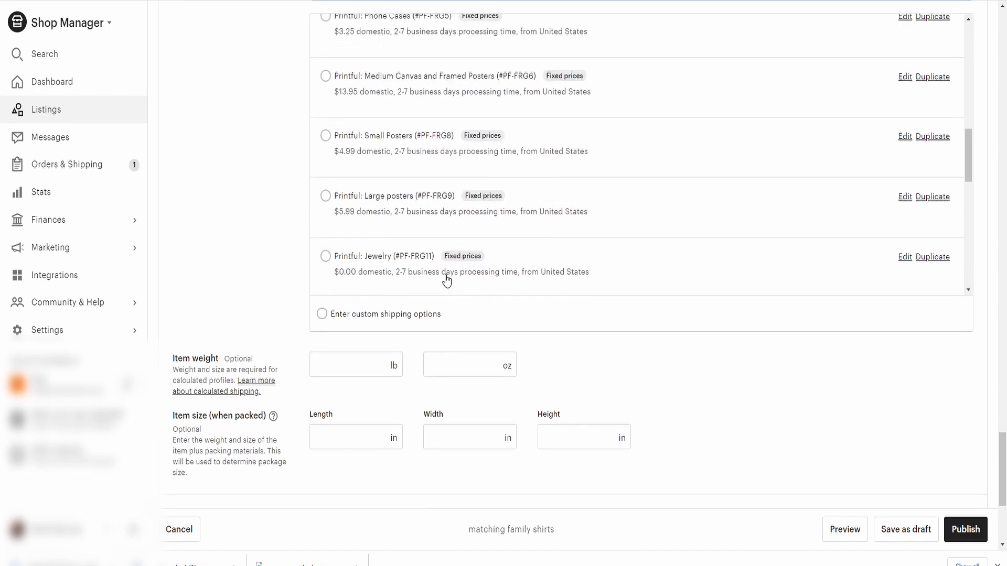
pyautogui.scroll(-2, 404, 225)
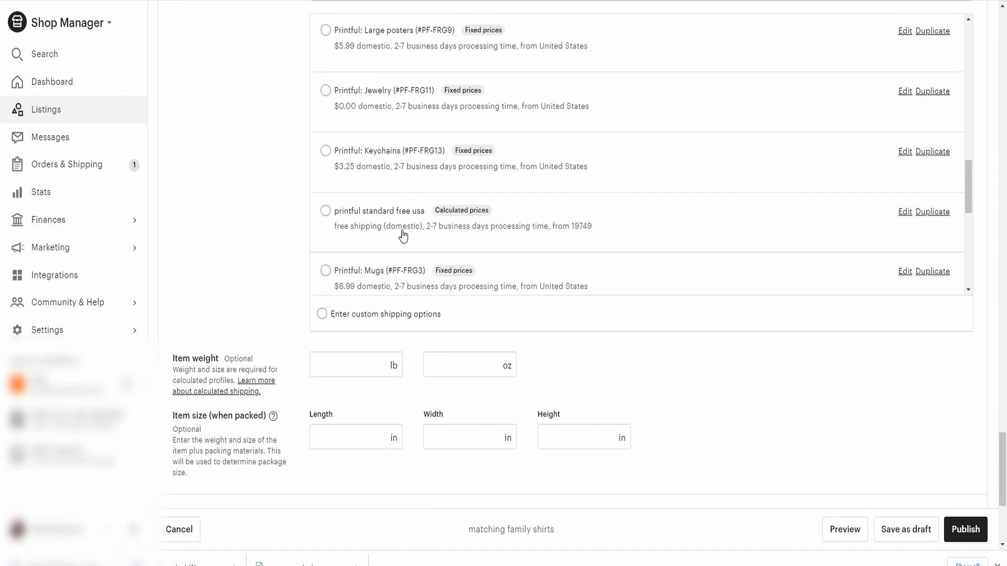
pyautogui.scroll(-2, 408, 272)
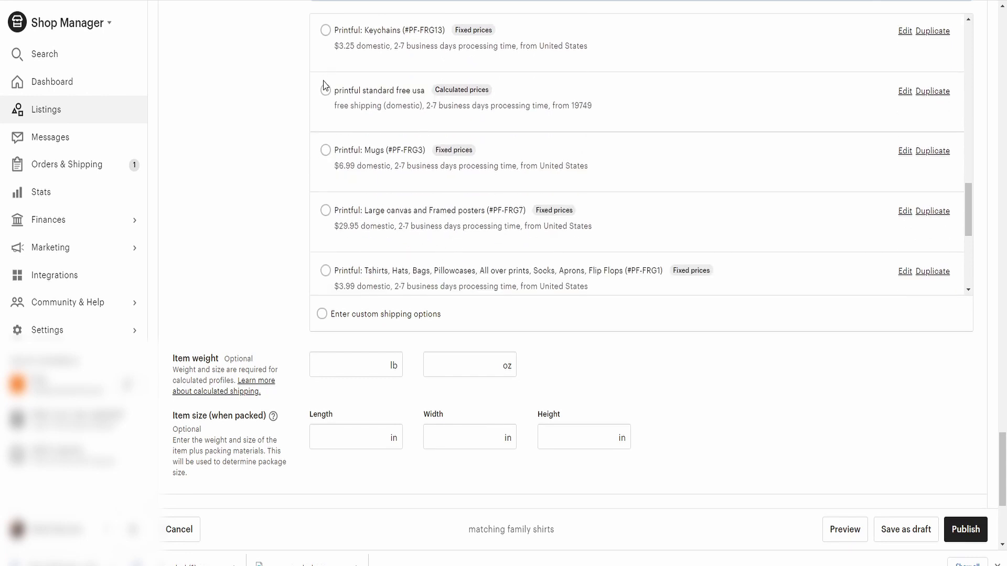
pyautogui.scroll(10, 537, 293)
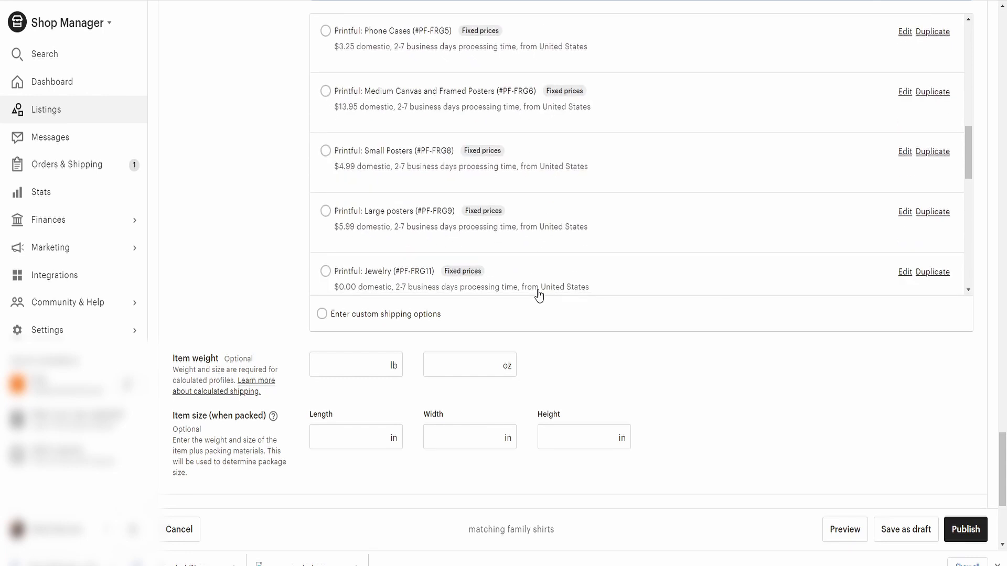
pyautogui.scroll(-4, 519, 246)
pyautogui.scroll(8, 462, 178)
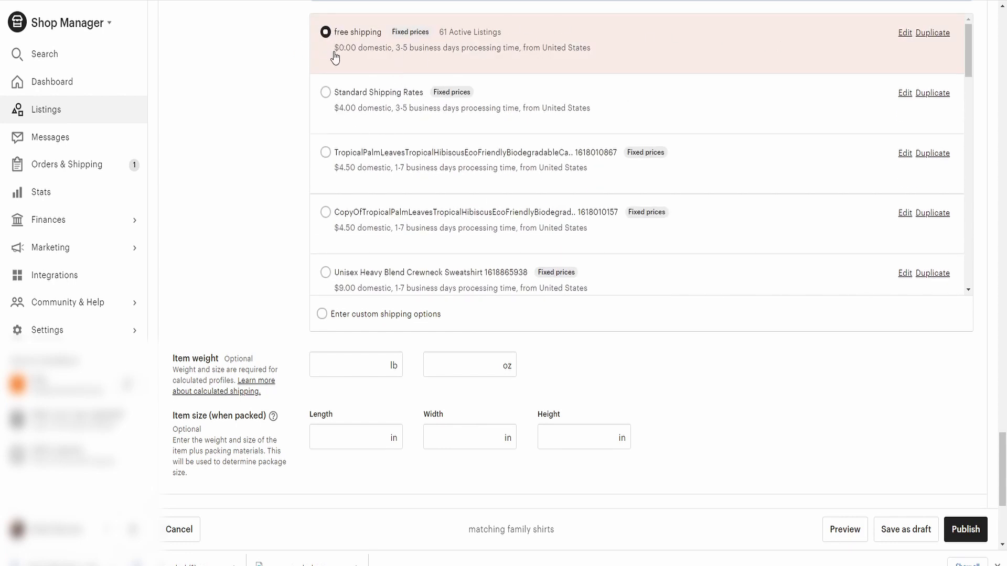
# Step: Switch the shipping option to Standard Shipping Rates and back to free shipping
pyautogui.click(325, 92)
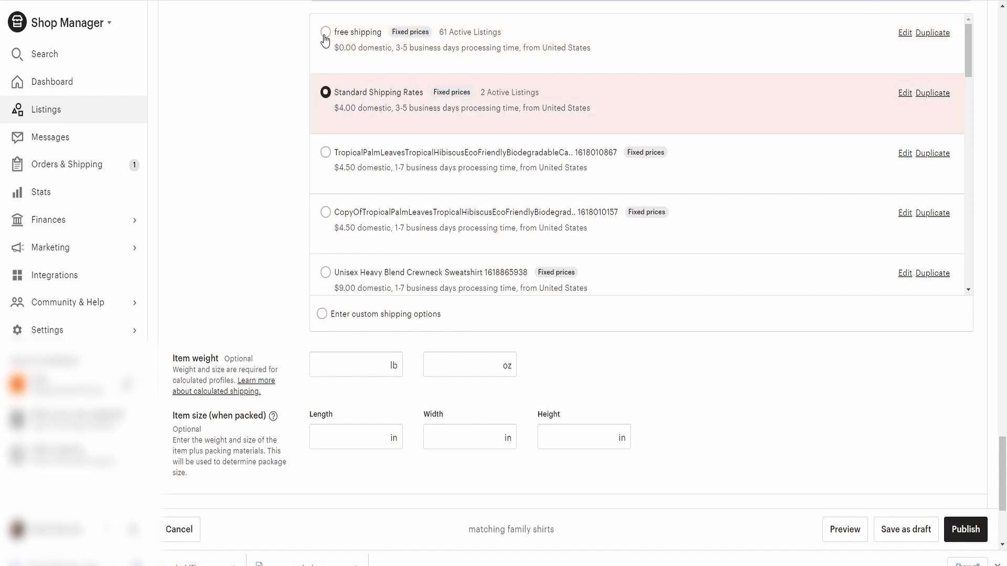
pyautogui.click(325, 32)
pyautogui.scroll(-1, 233, 219)
pyautogui.scroll(-4, 232, 219)
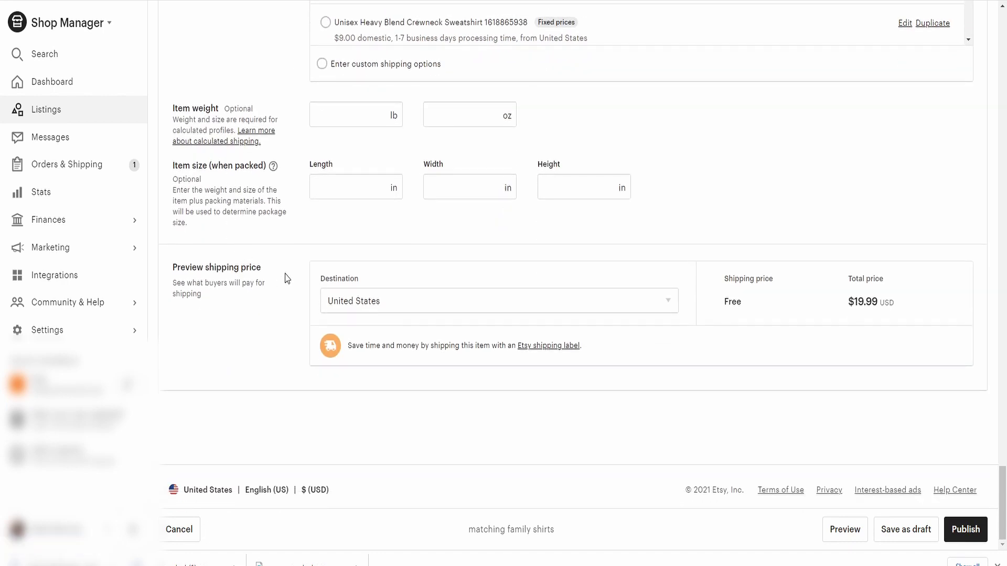
# Step: Reselect the free shipping profile as the shipping option and open the listing preview
pyautogui.click(855, 538)
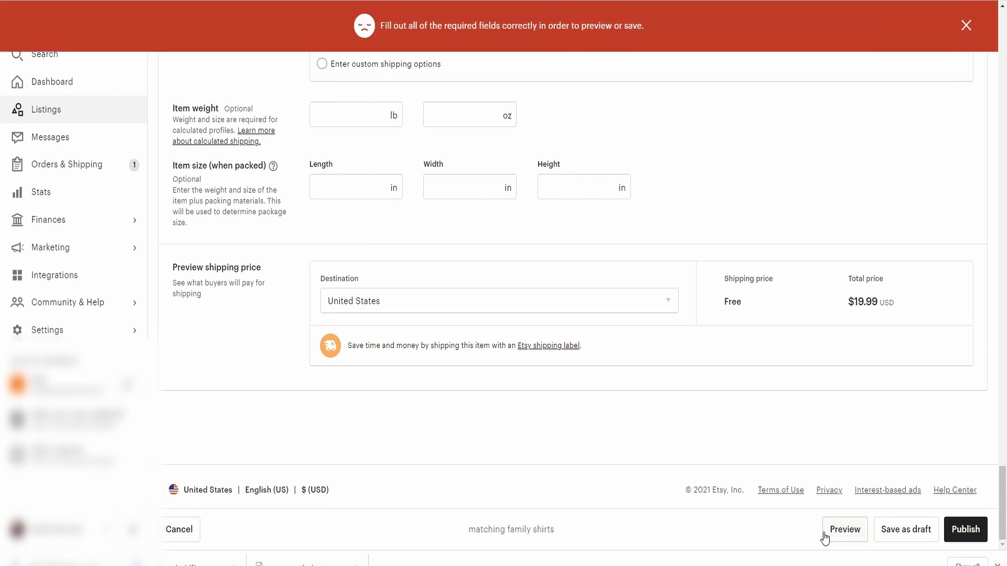
pyautogui.scroll(4, 618, 508)
pyautogui.scroll(1, 244, 338)
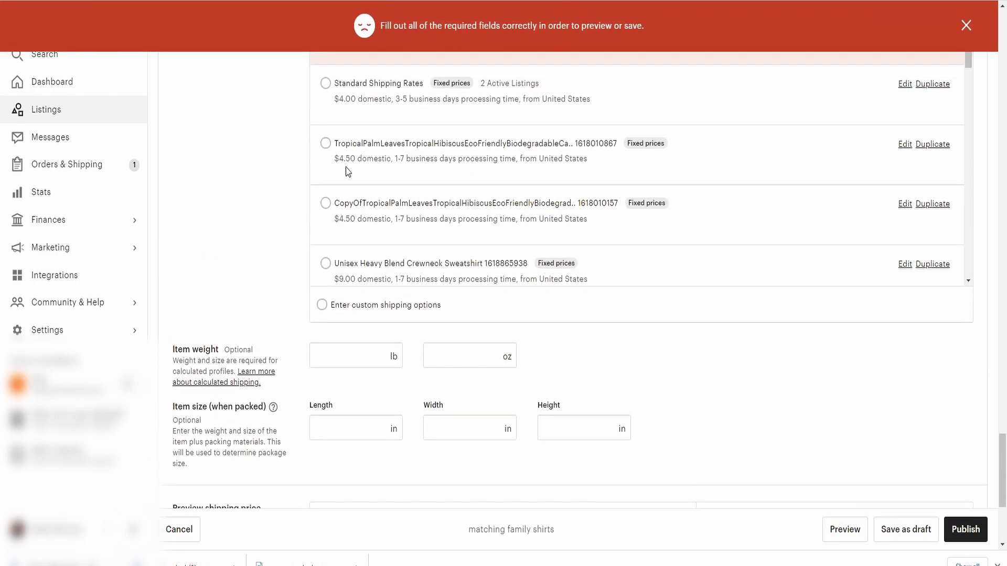
pyautogui.click(325, 143)
pyautogui.scroll(5, 293, 215)
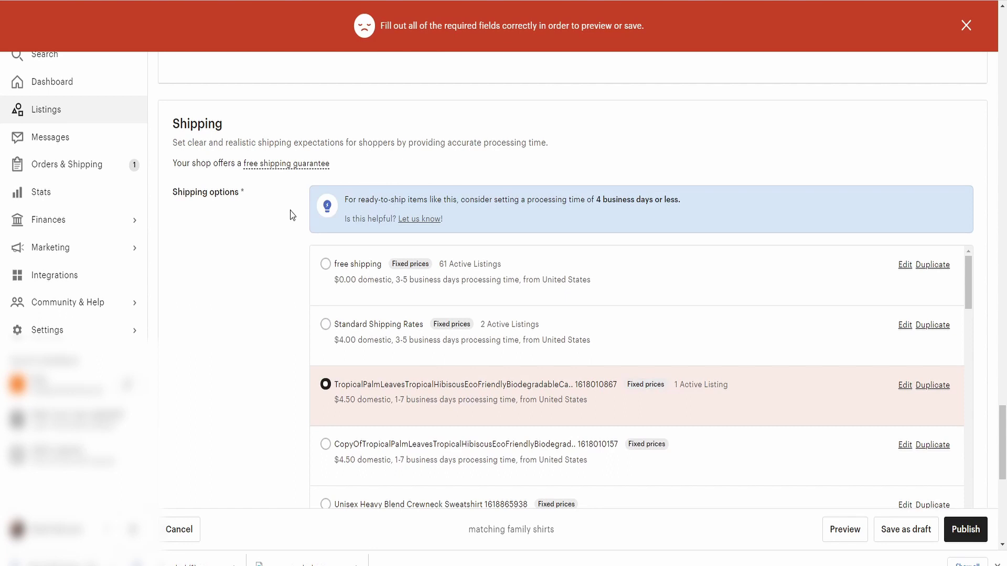
pyautogui.click(326, 264)
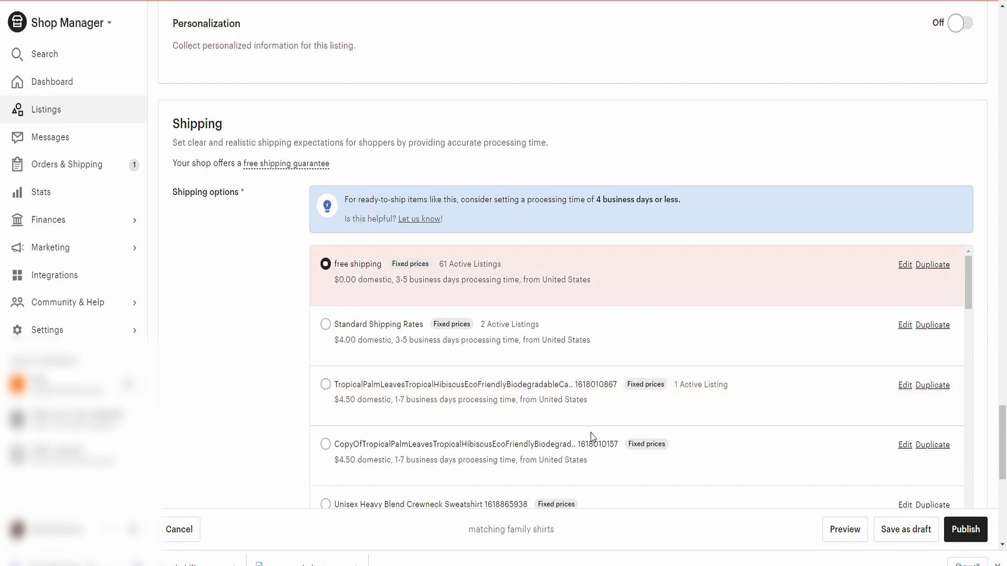
pyautogui.click(838, 529)
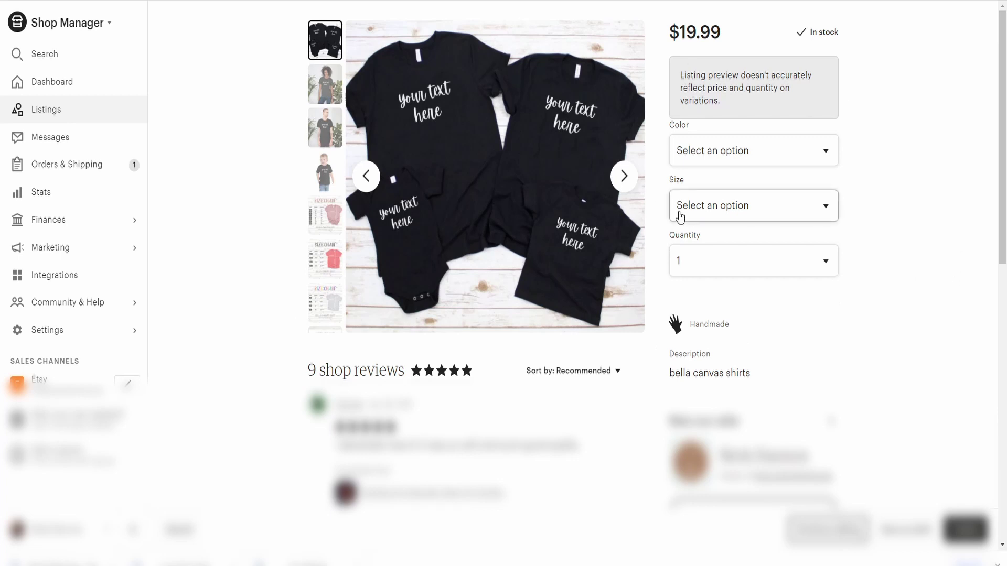
# Step: Browse through all the listing photos in the preview
pyautogui.click(623, 177)
pyautogui.click(624, 177)
pyautogui.click(623, 178)
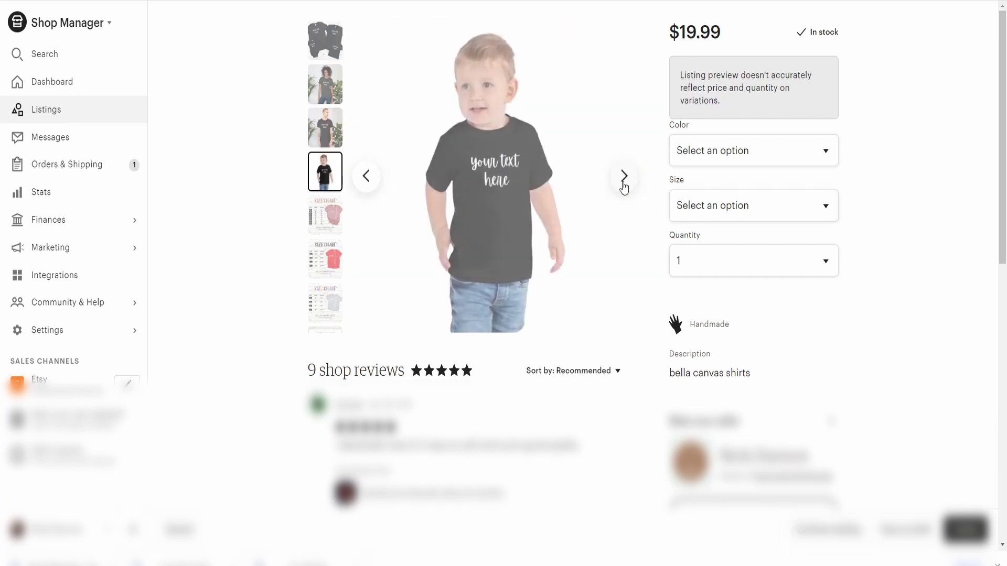
pyautogui.click(623, 181)
pyautogui.click(624, 184)
pyautogui.click(624, 184)
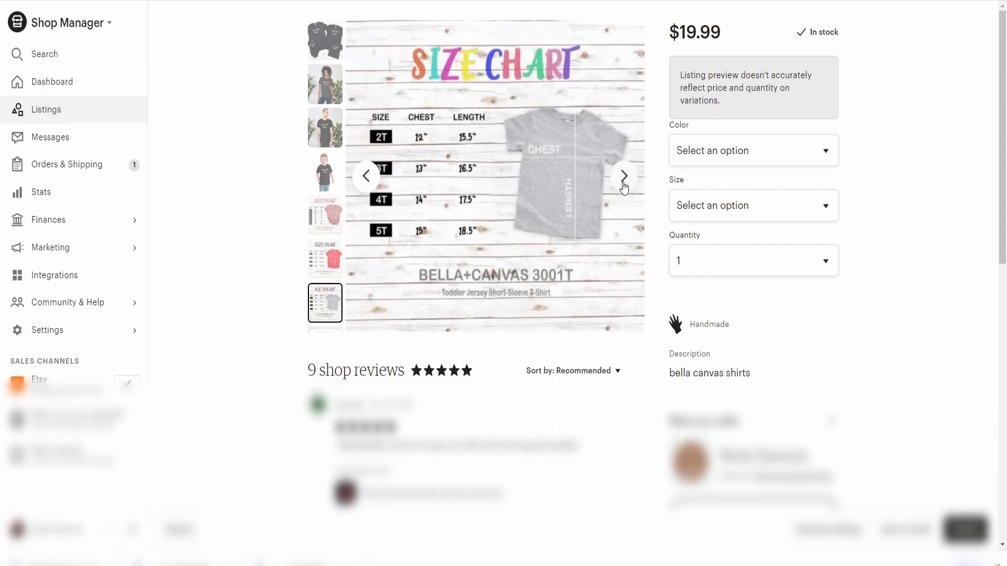
pyautogui.click(625, 185)
pyautogui.click(624, 185)
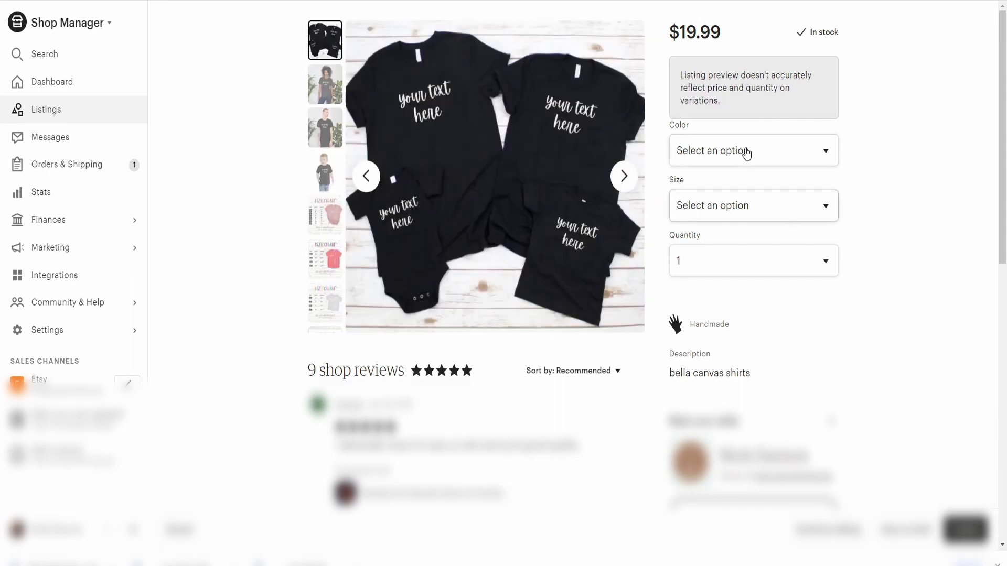
# Step: View the adult and youth size chart photos in the listing preview
pyautogui.click(742, 151)
pyautogui.click(325, 215)
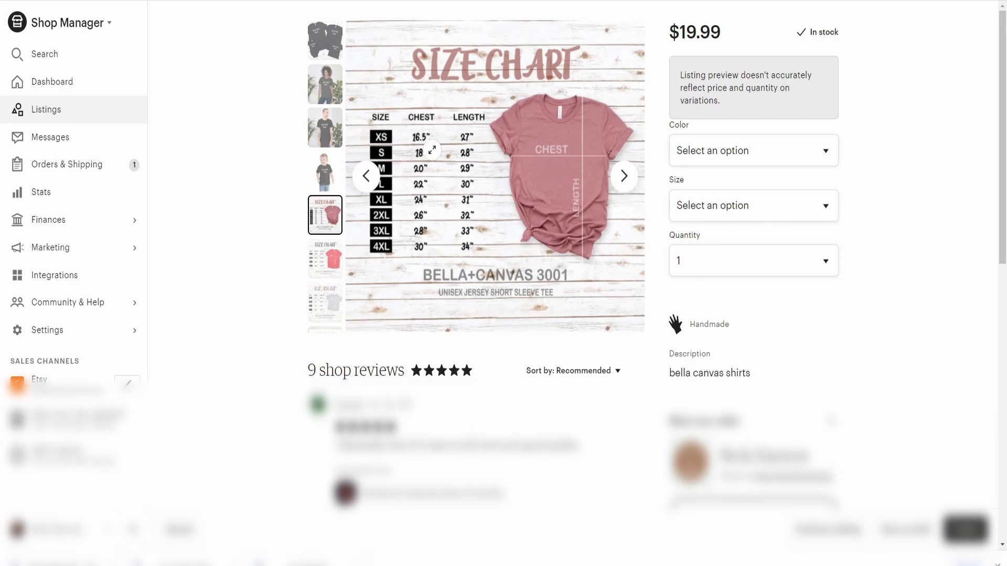
pyautogui.click(624, 176)
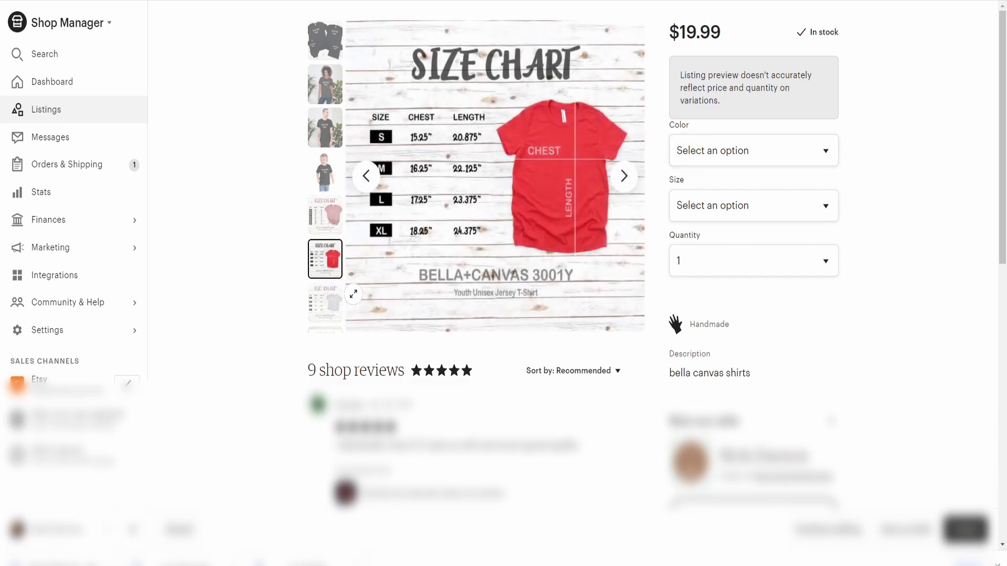
pyautogui.click(324, 214)
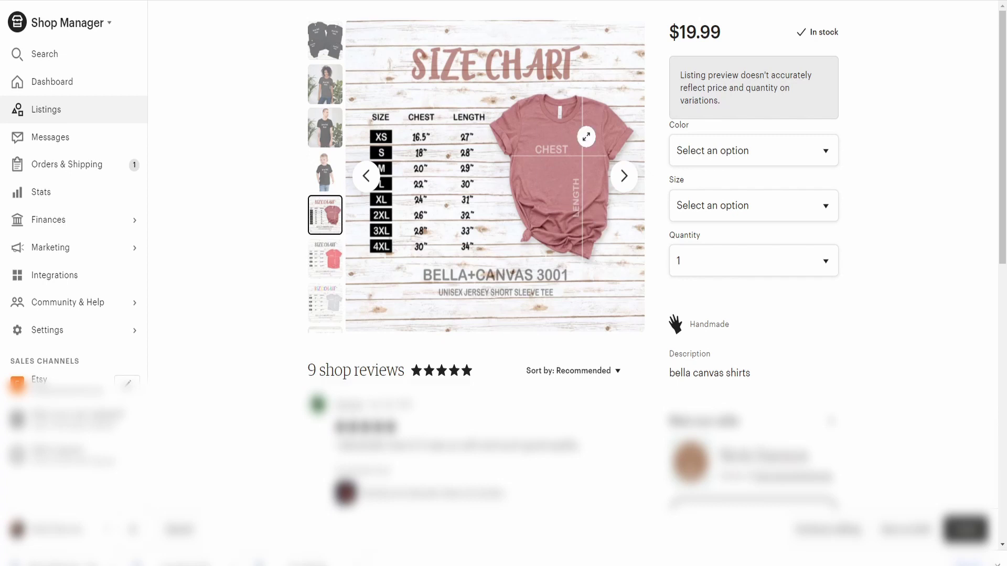
# Step: Check the color and size choices in the preview and return to the listing editor
pyautogui.click(690, 150)
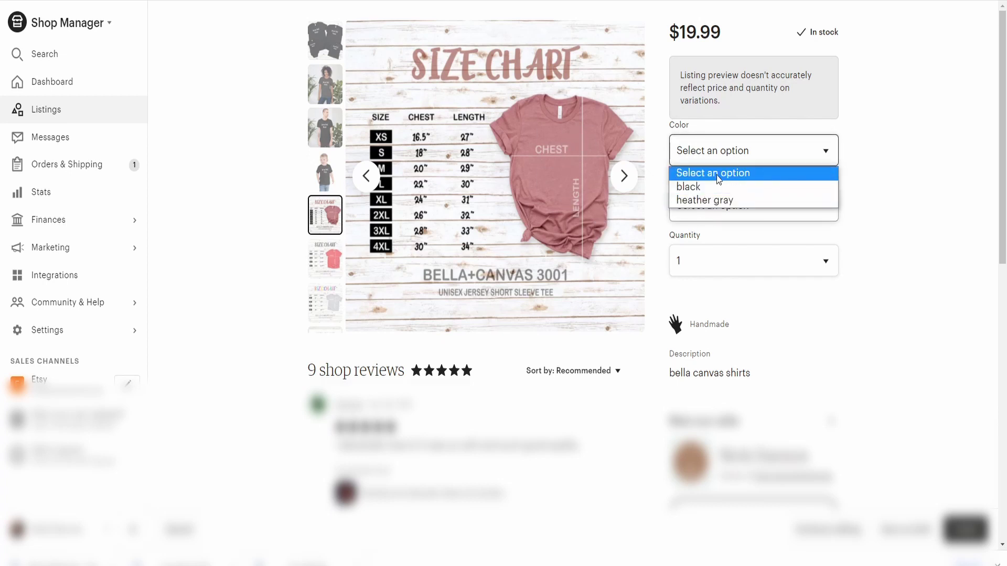
pyautogui.click(713, 156)
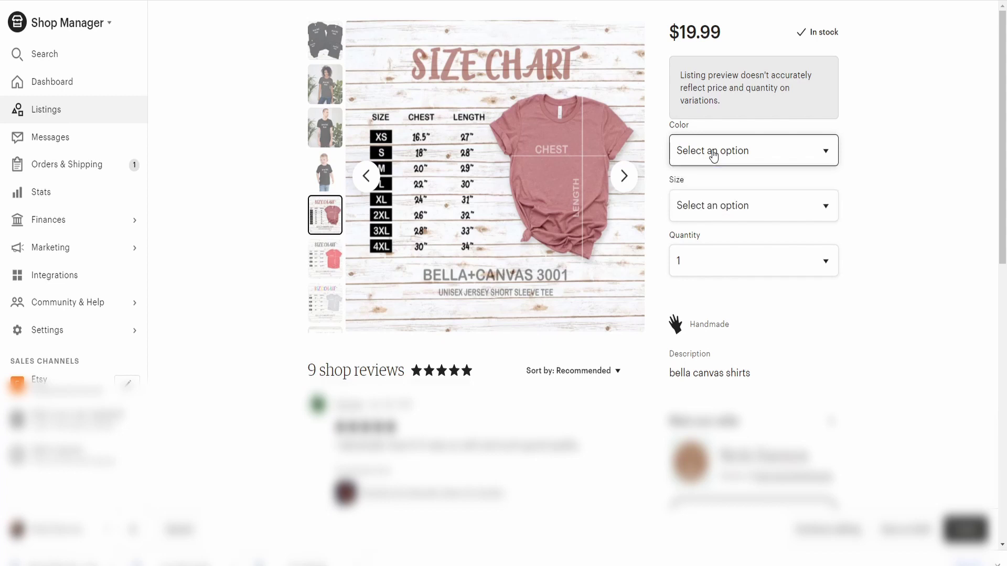
pyautogui.click(728, 207)
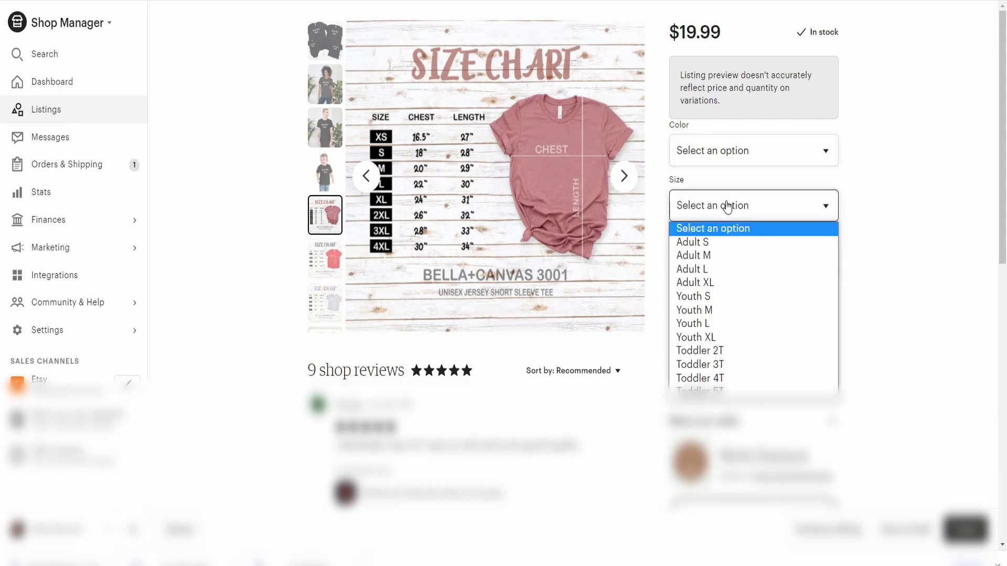
pyautogui.press('Escape')
pyautogui.press('Escape')
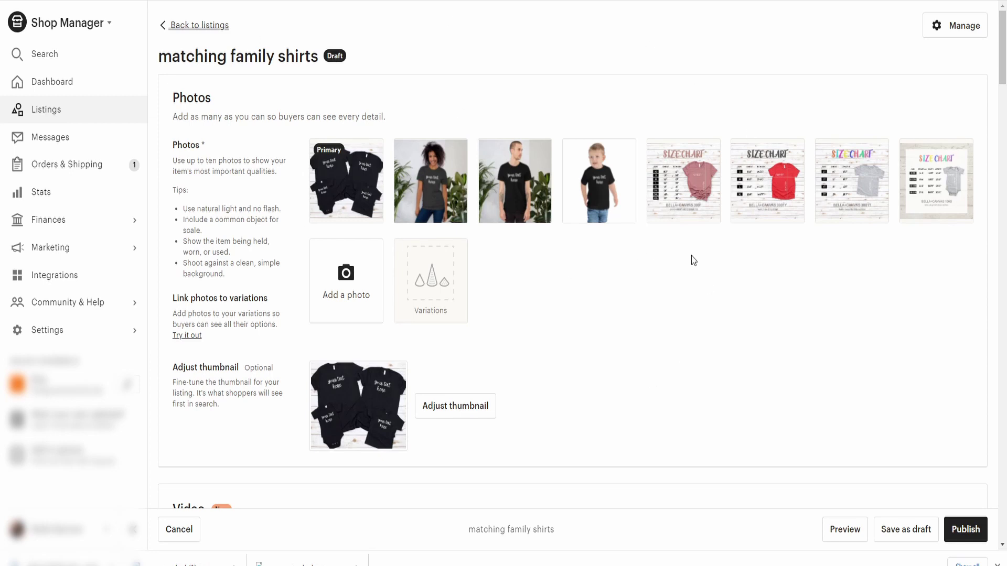
pyautogui.scroll(-2, 673, 437)
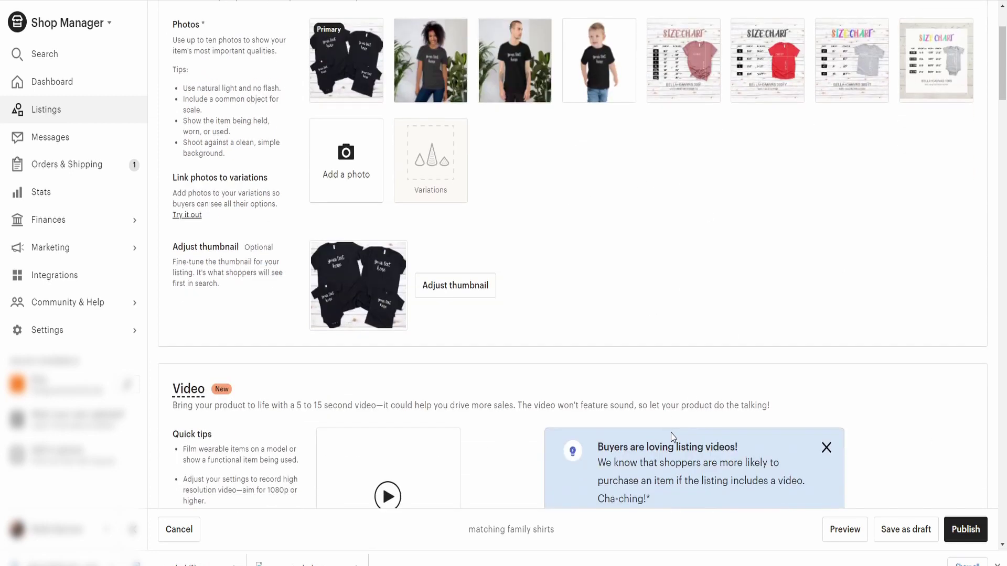